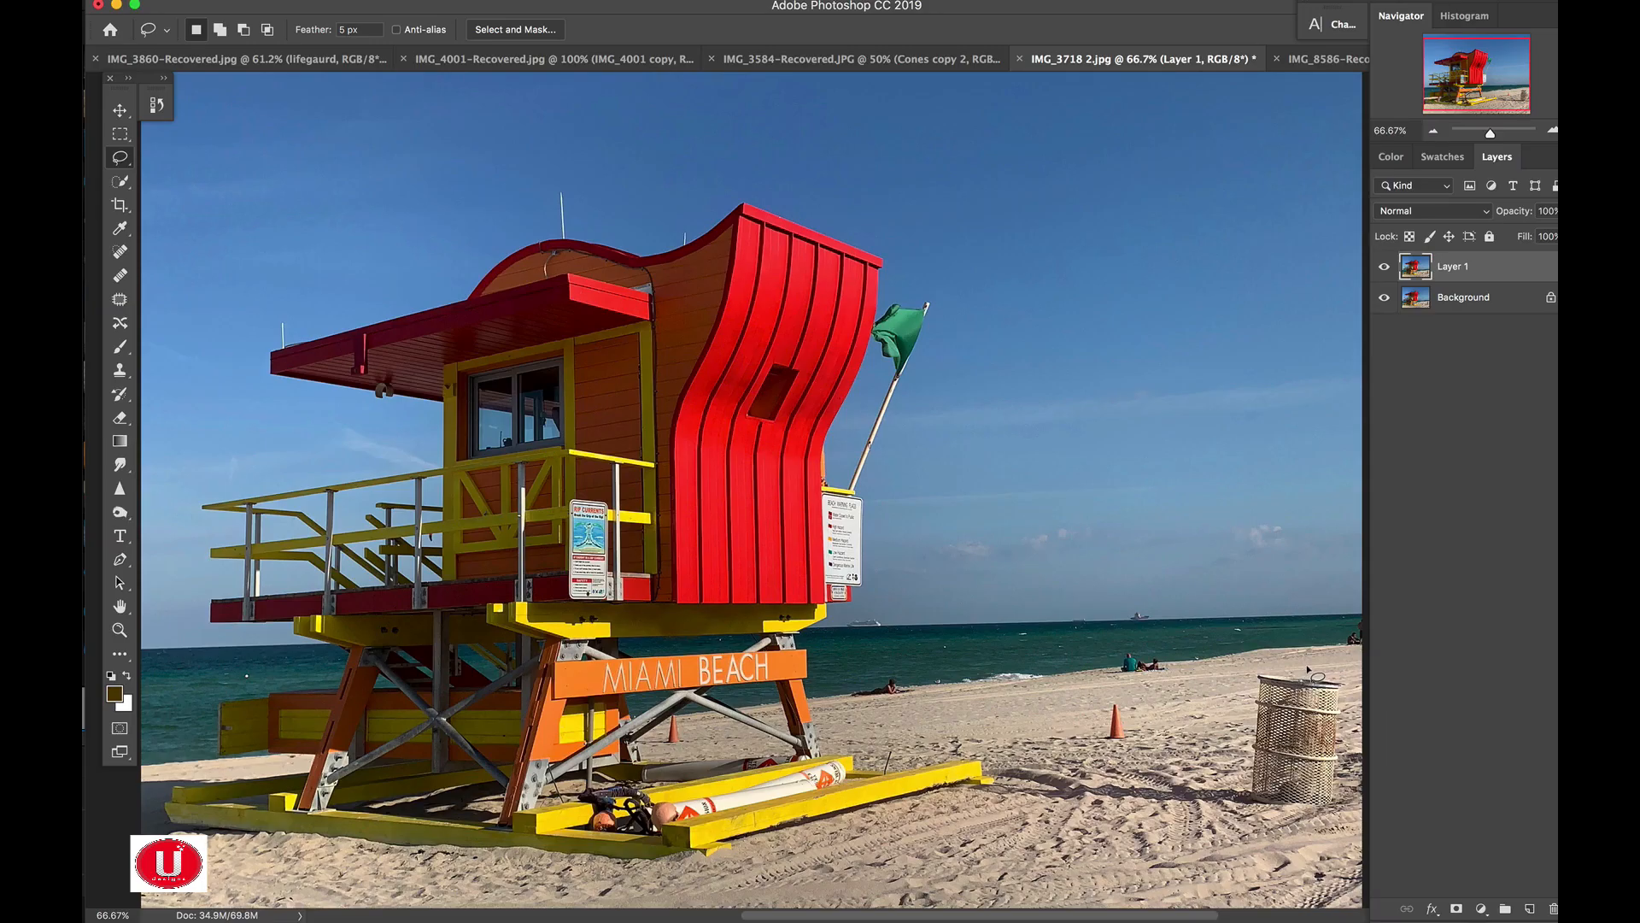
Outline the trash can on the beach with the Lasso tool and start Content-Aware Fill on it.
{"action": "mouse_move", "coordinate": [1309, 669]}
{"action": "left_mouse_down"}
{"action": "mouse_move", "coordinate": [1245, 668]}
{"action": "mouse_move", "coordinate": [1240, 721]}
{"action": "mouse_move", "coordinate": [1254, 811]}
{"action": "mouse_move", "coordinate": [1318, 819]}
{"action": "mouse_move", "coordinate": [1340, 805]}
{"action": "mouse_move", "coordinate": [1345, 677]}
{"action": "mouse_move", "coordinate": [1260, 670]}
{"action": "left_mouse_up"}
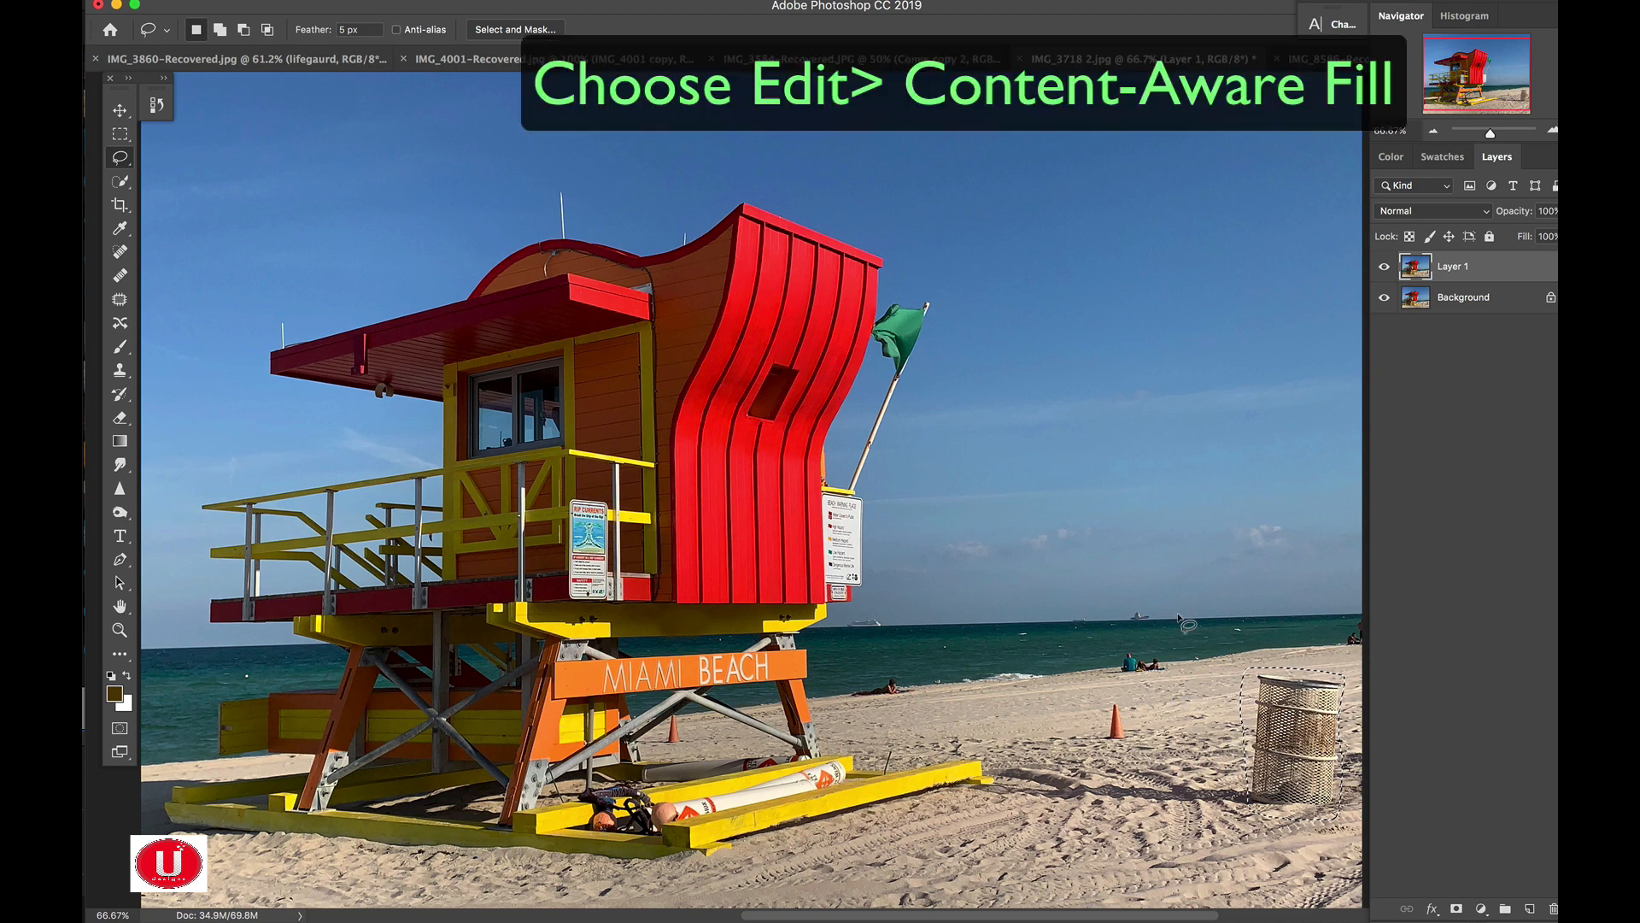
{"action": "left_click", "coordinate": [283, 0]}
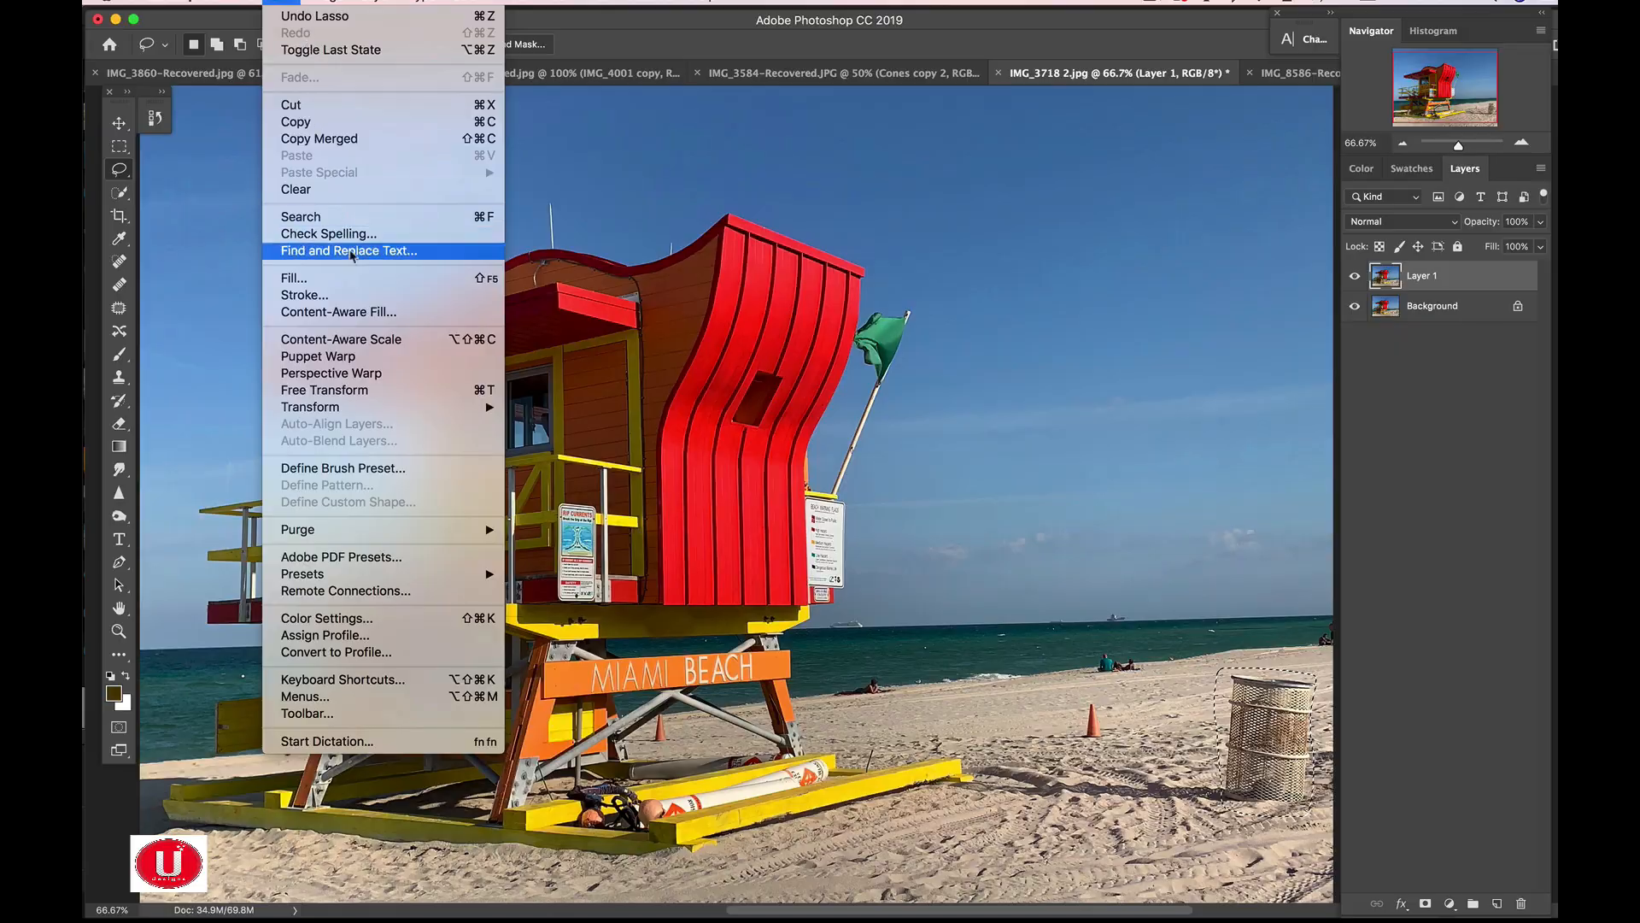
{"action": "left_click", "coordinate": [362, 313]}
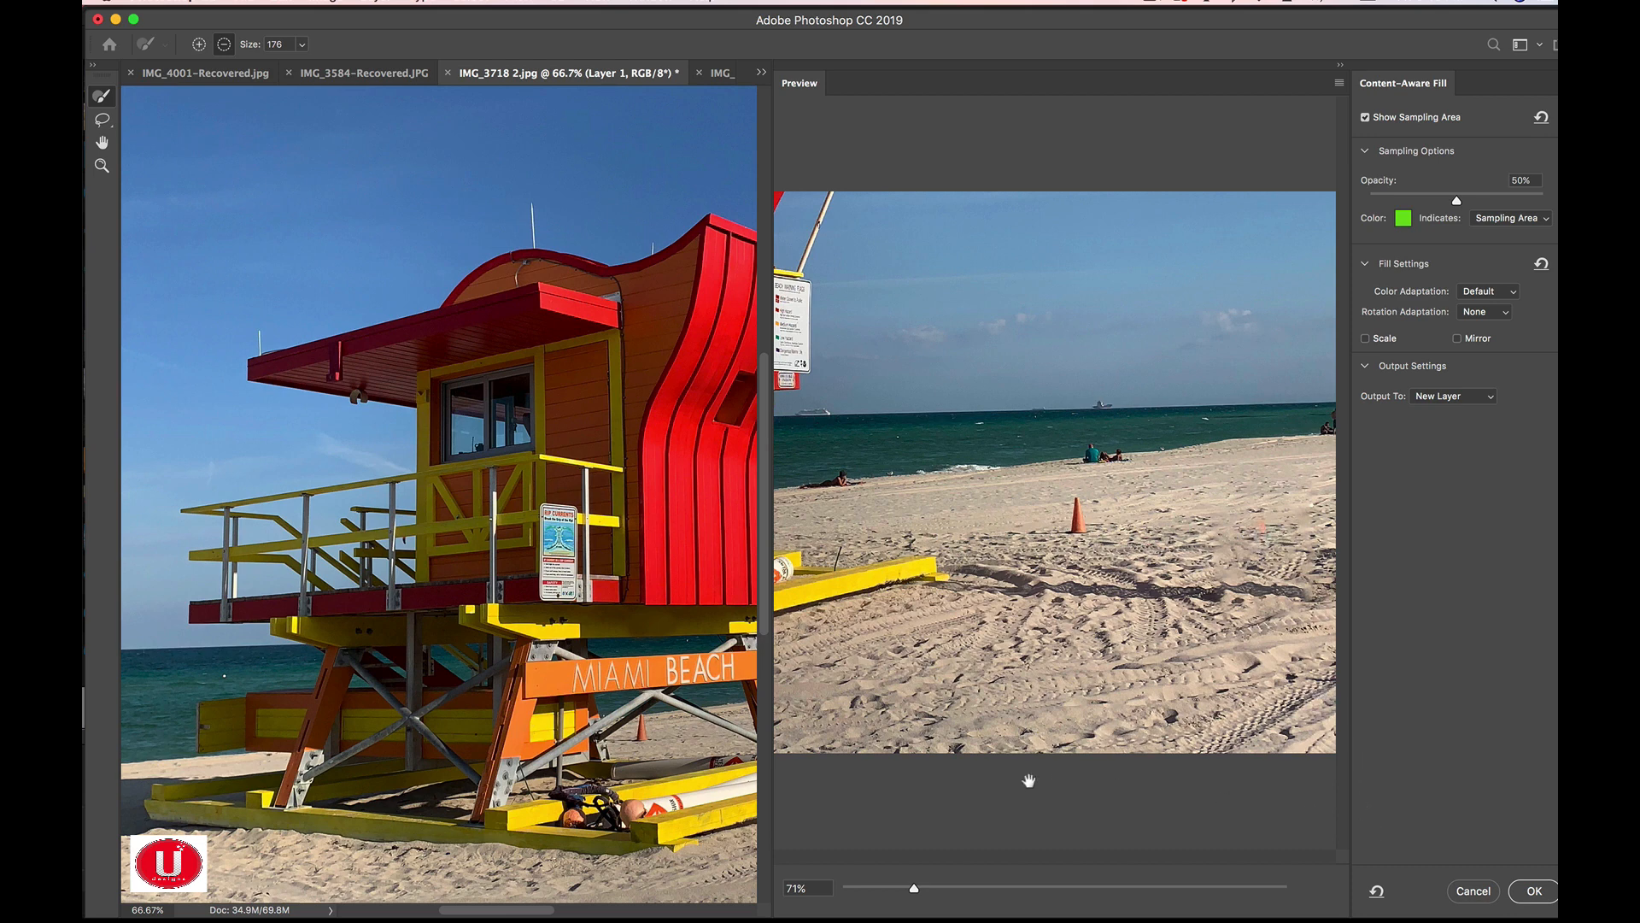
Add the trash can's long shadow on the sand to the fill selection with the Lasso tool.
{"action": "key", "text": "super+minus"}
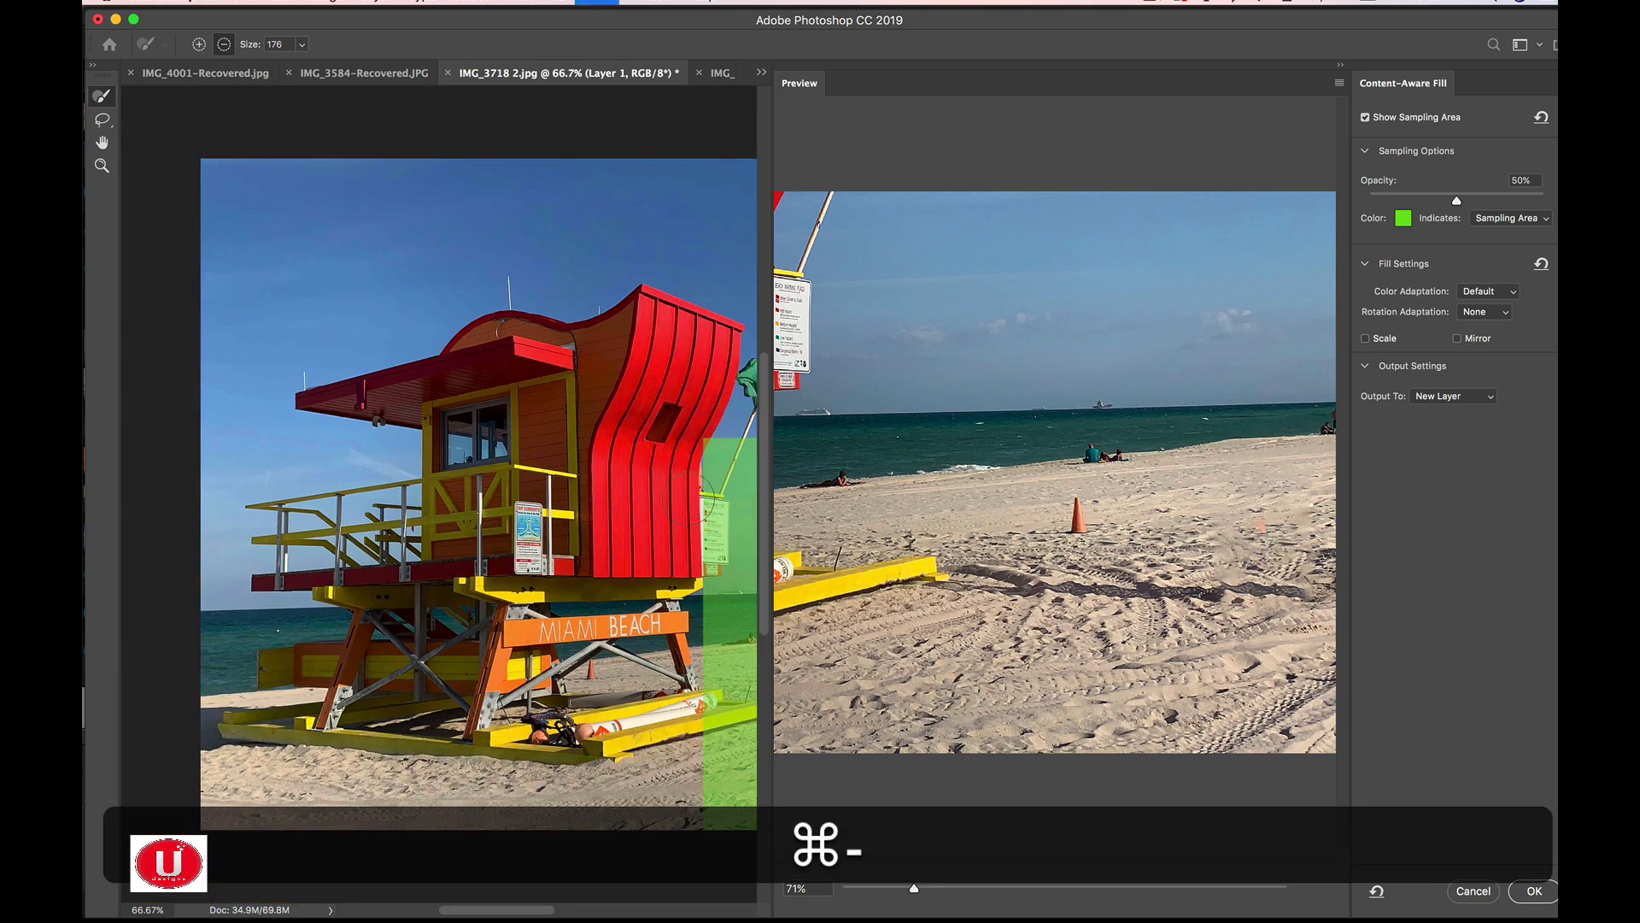
{"action": "key", "text": "super+minus"}
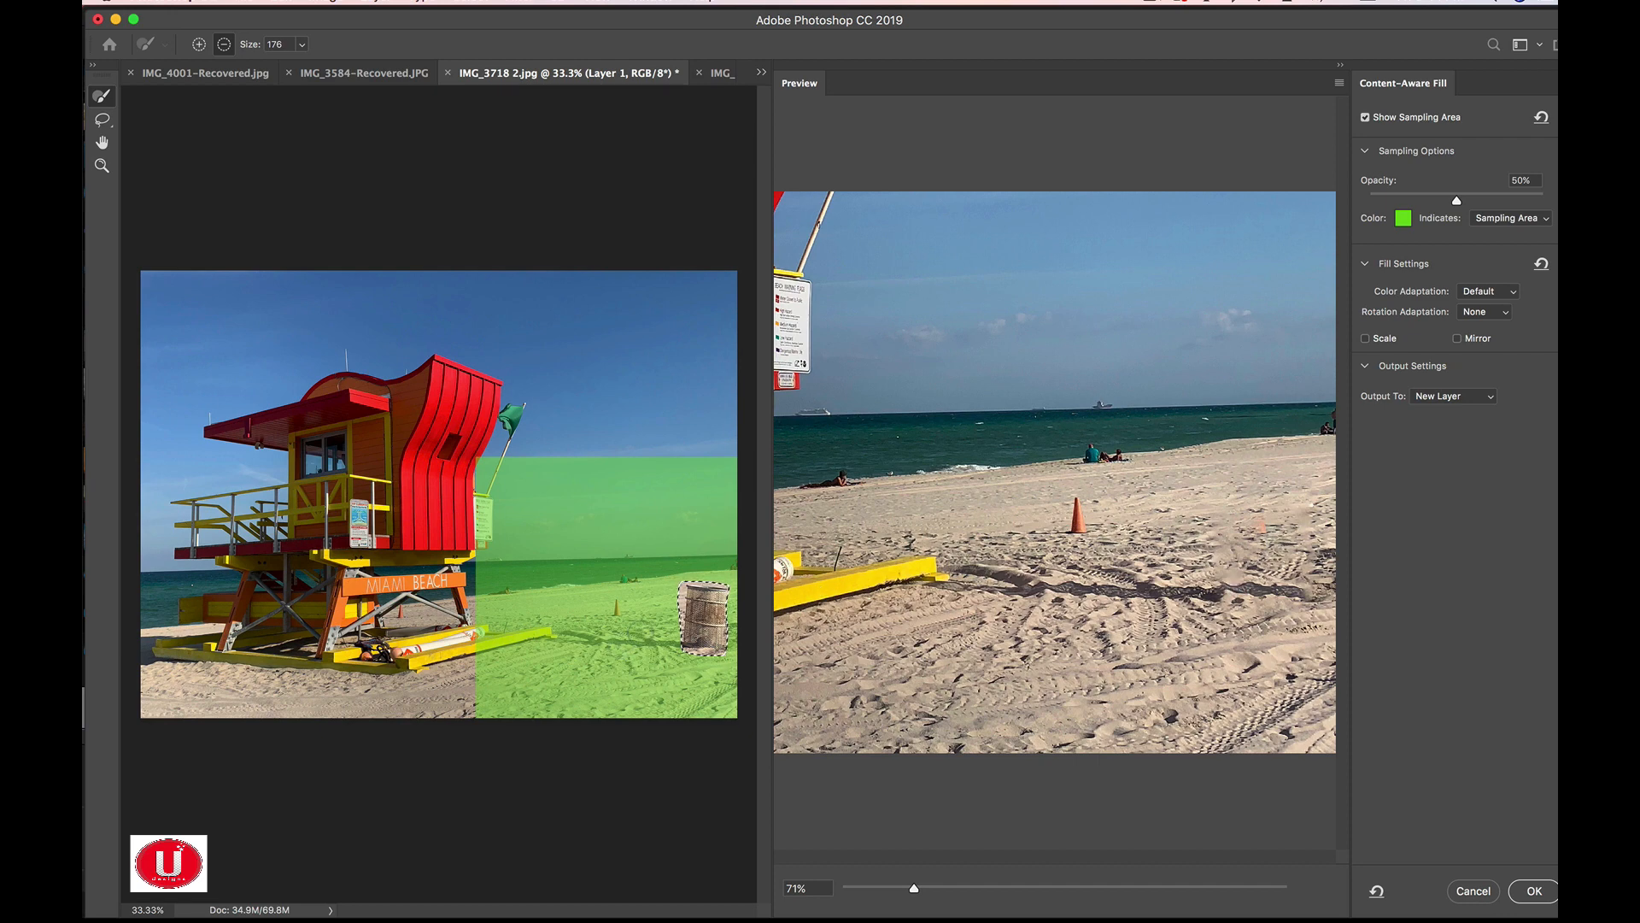
{"action": "key", "text": "super"}
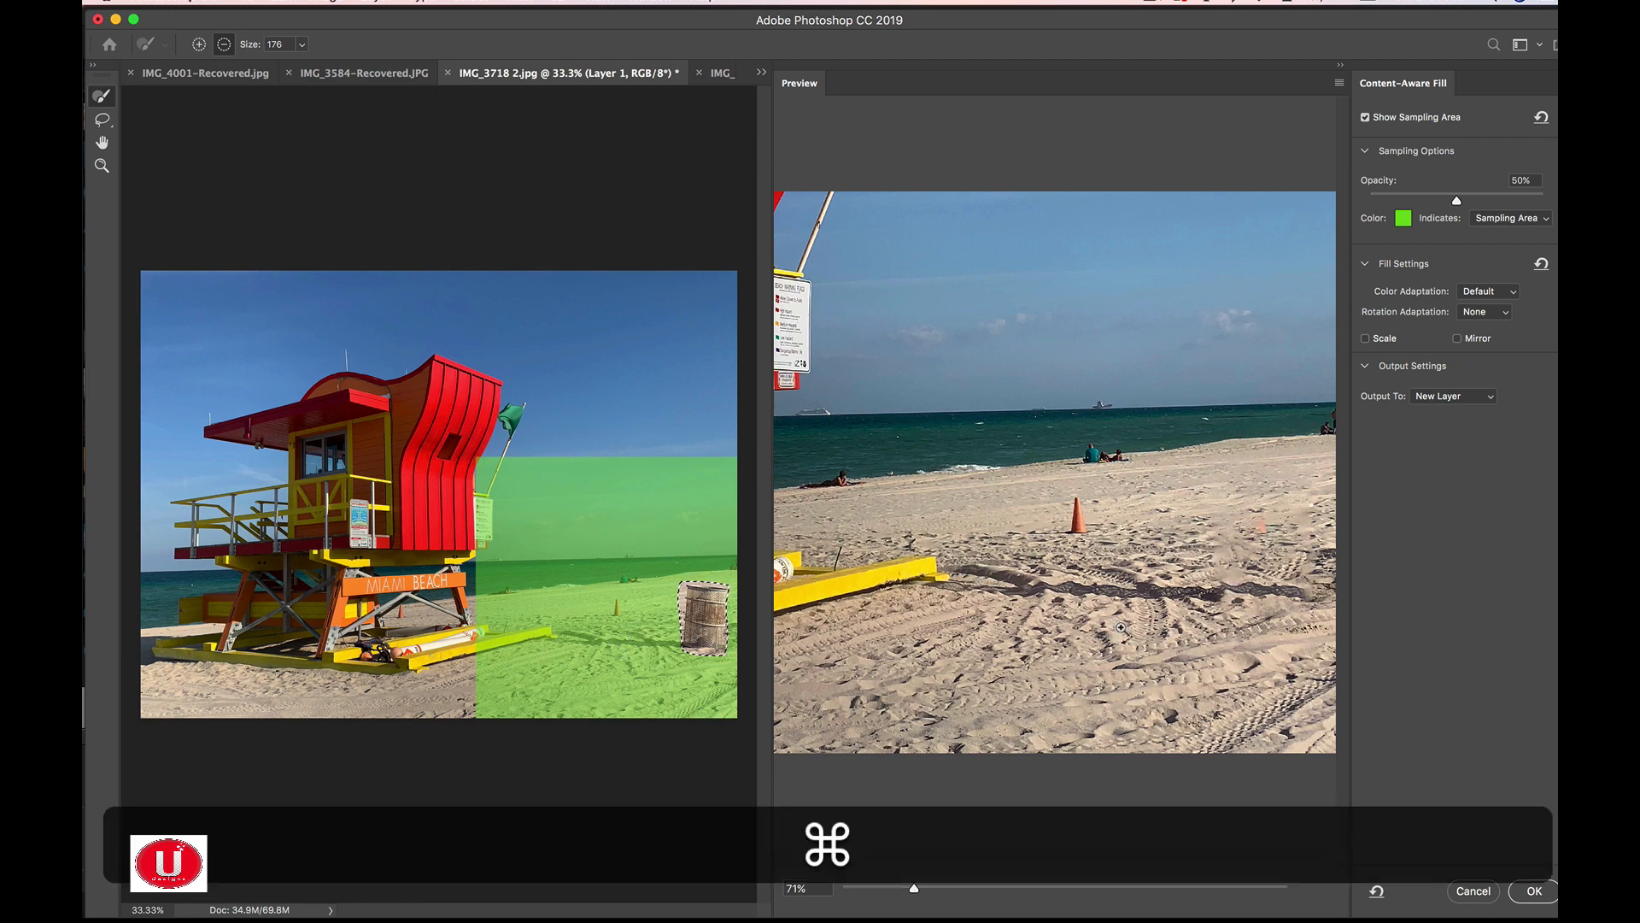
{"action": "key", "text": "super+equal"}
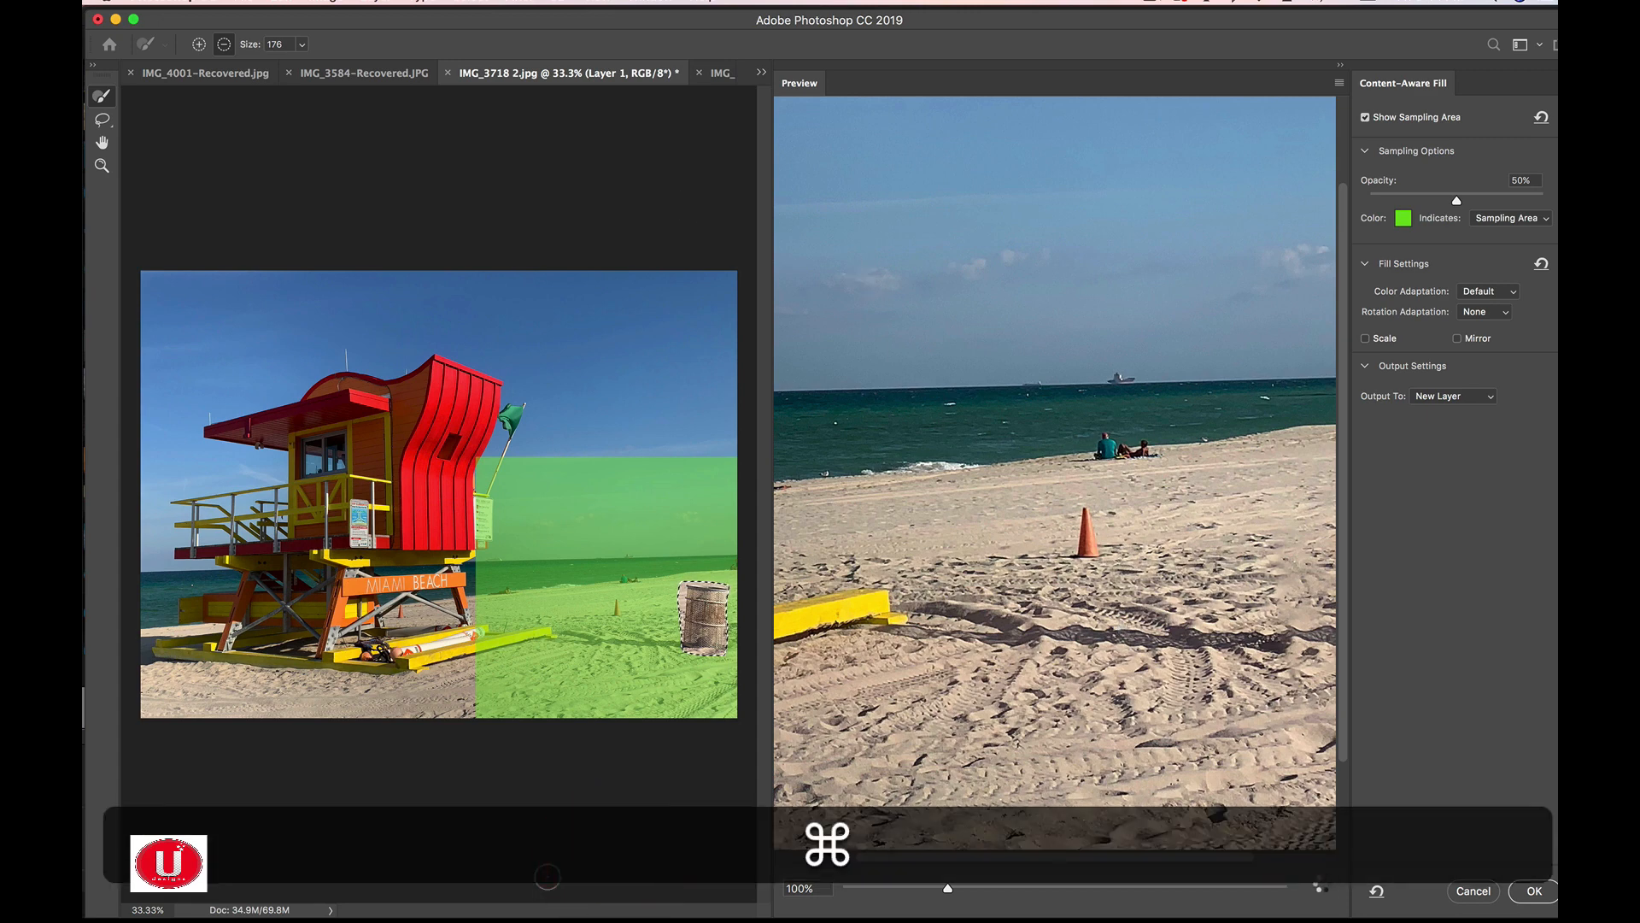
{"action": "key", "text": "super+equal"}
{"action": "left_click_drag", "start_coordinate": [568, 911], "coordinate": [621, 914]}
{"action": "left_click_drag", "start_coordinate": [765, 617], "coordinate": [764, 660]}
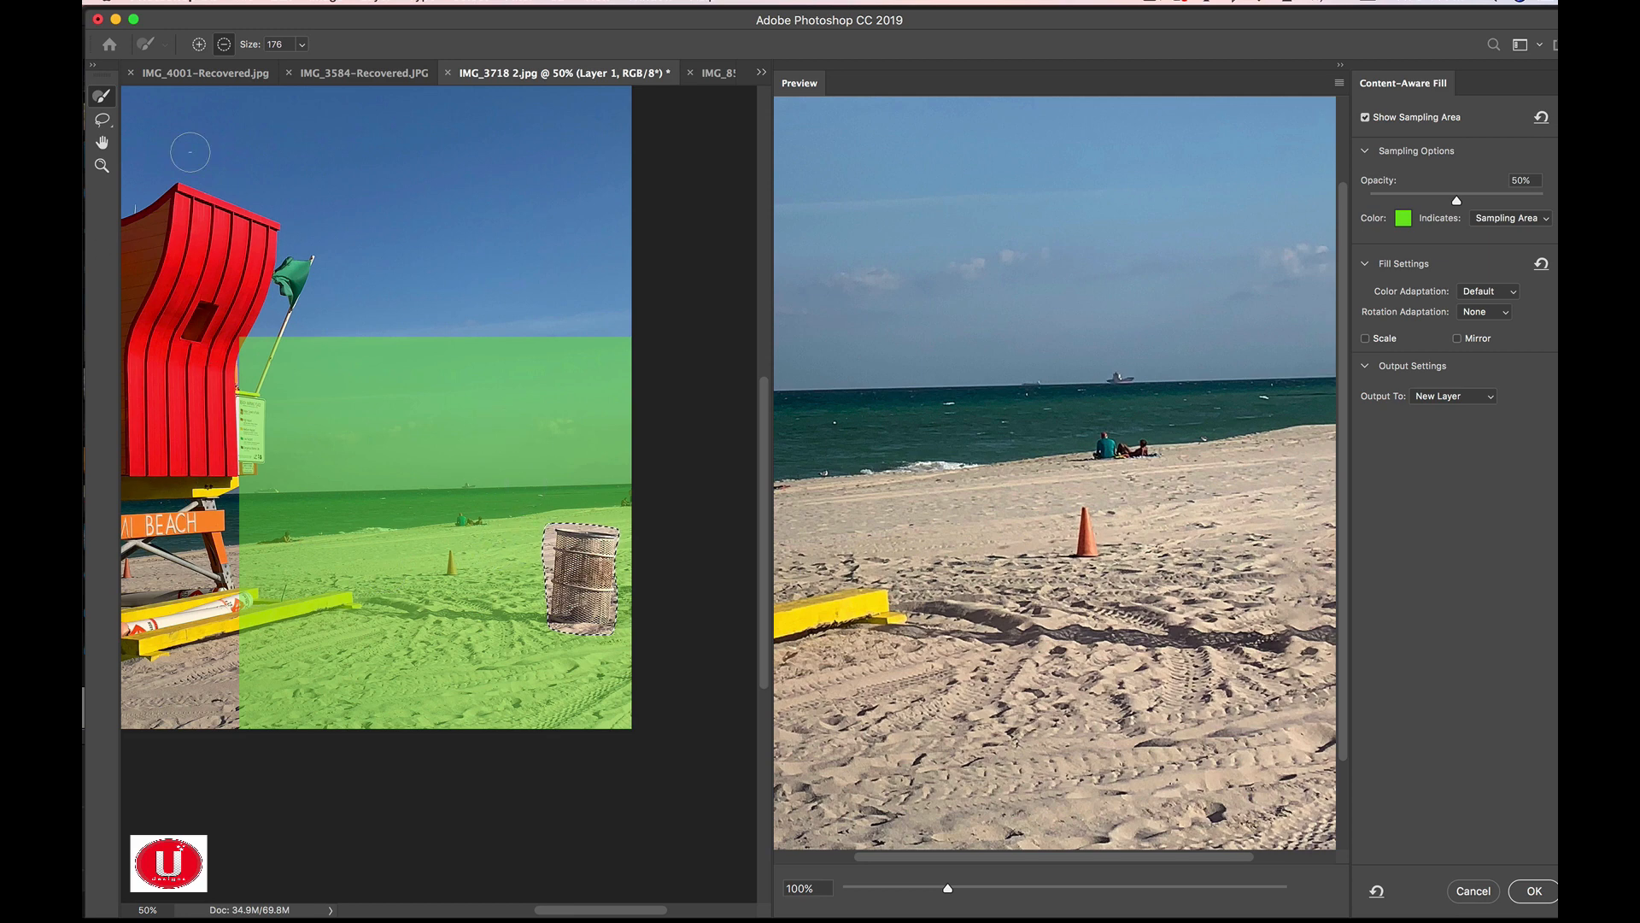
{"action": "left_click", "coordinate": [102, 119]}
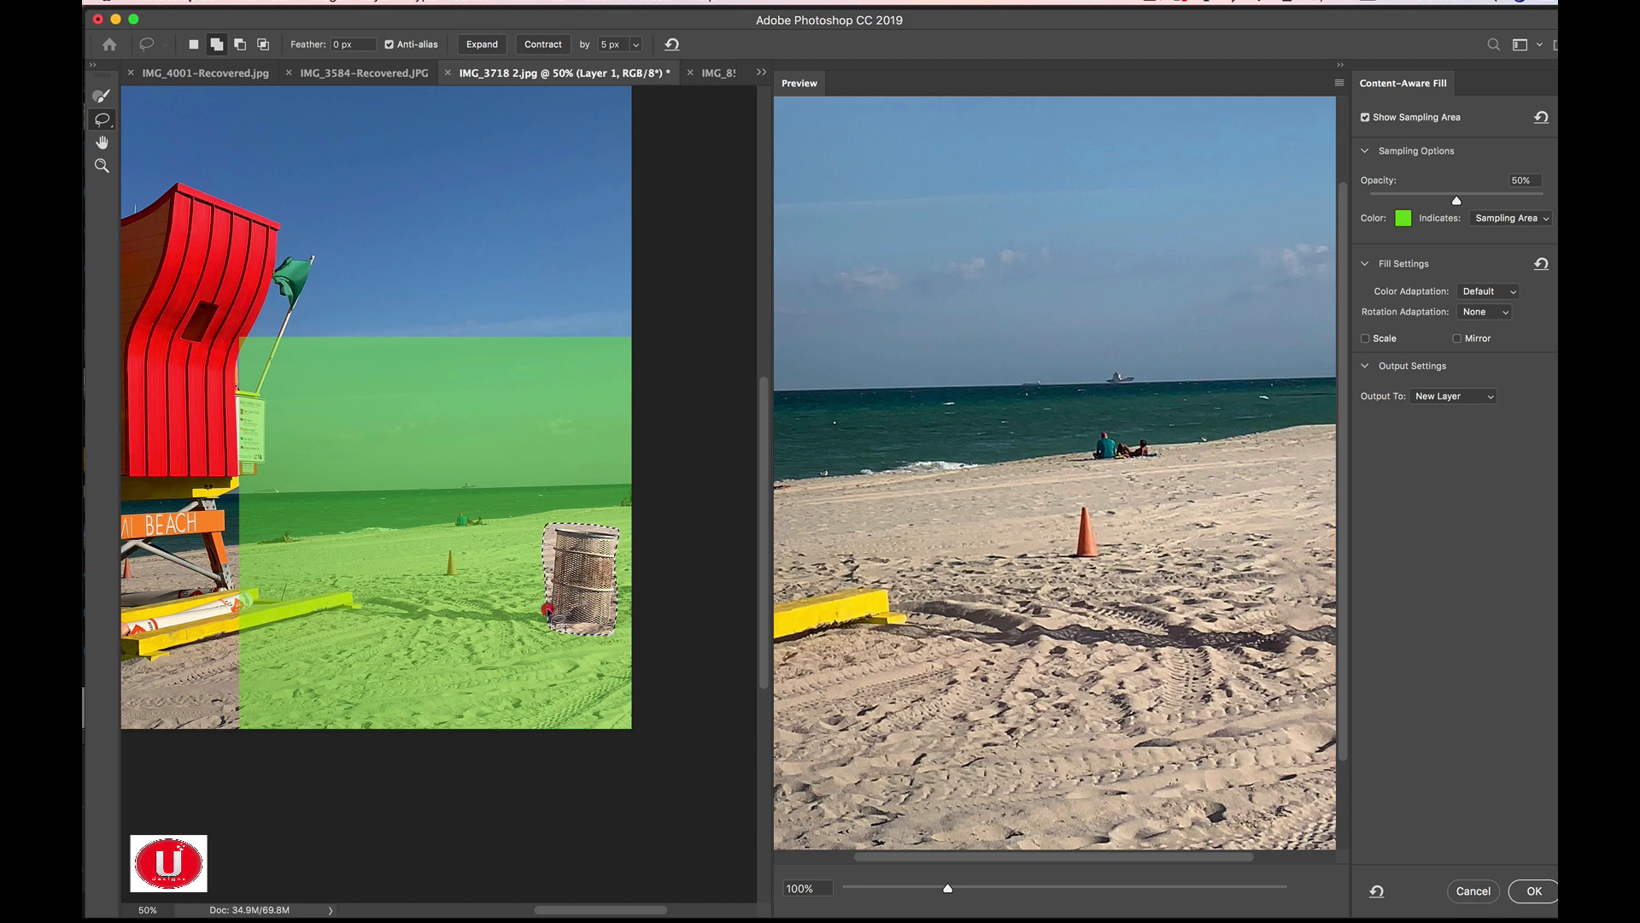
{"action": "mouse_move", "coordinate": [515, 607]}
{"action": "left_mouse_down"}
{"action": "mouse_move", "coordinate": [381, 598]}
{"action": "mouse_move", "coordinate": [376, 615]}
{"action": "mouse_move", "coordinate": [553, 630]}
{"action": "left_mouse_up"}
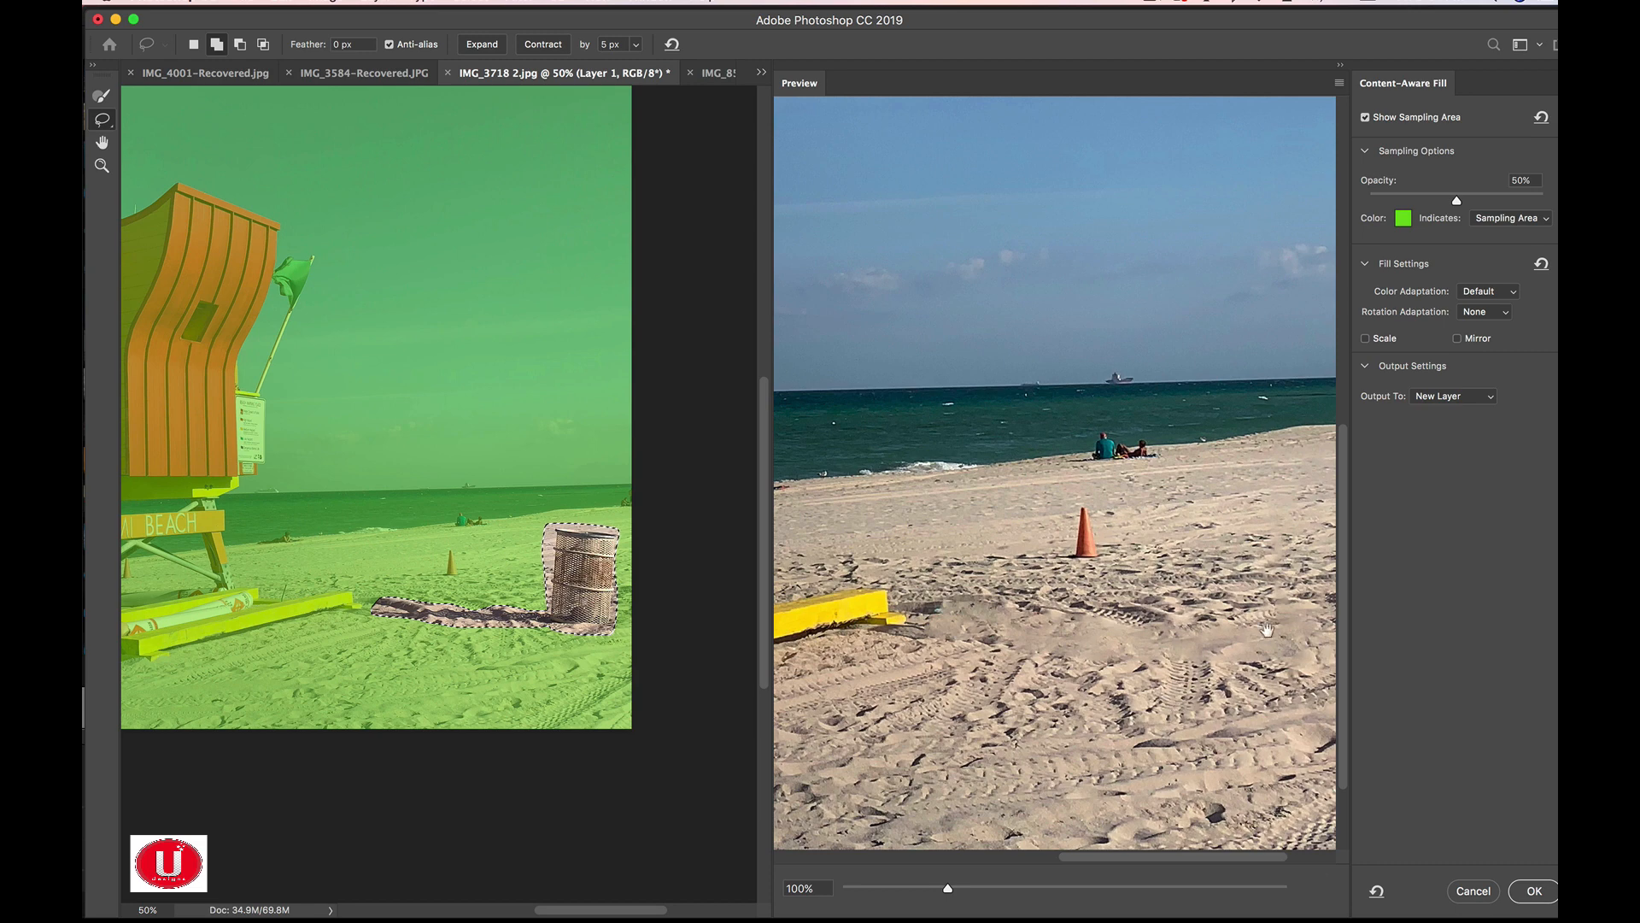
{"action": "key", "text": "super+minus"}
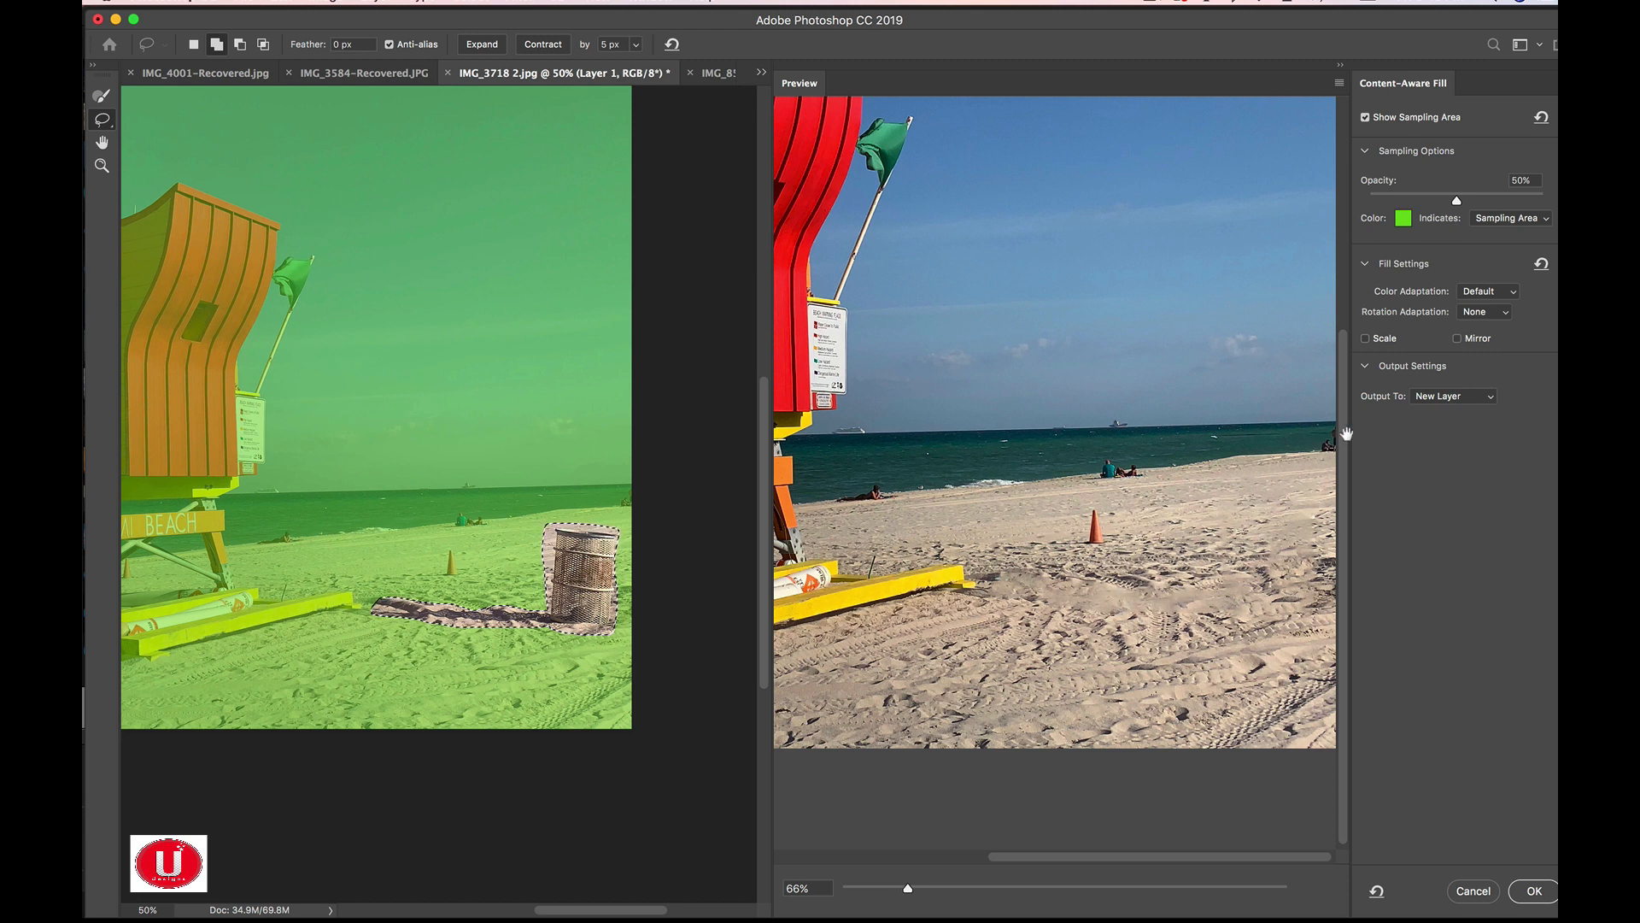
Try Very High color adaptation on the fill and return it to Default.
{"action": "left_click", "coordinate": [1465, 293]}
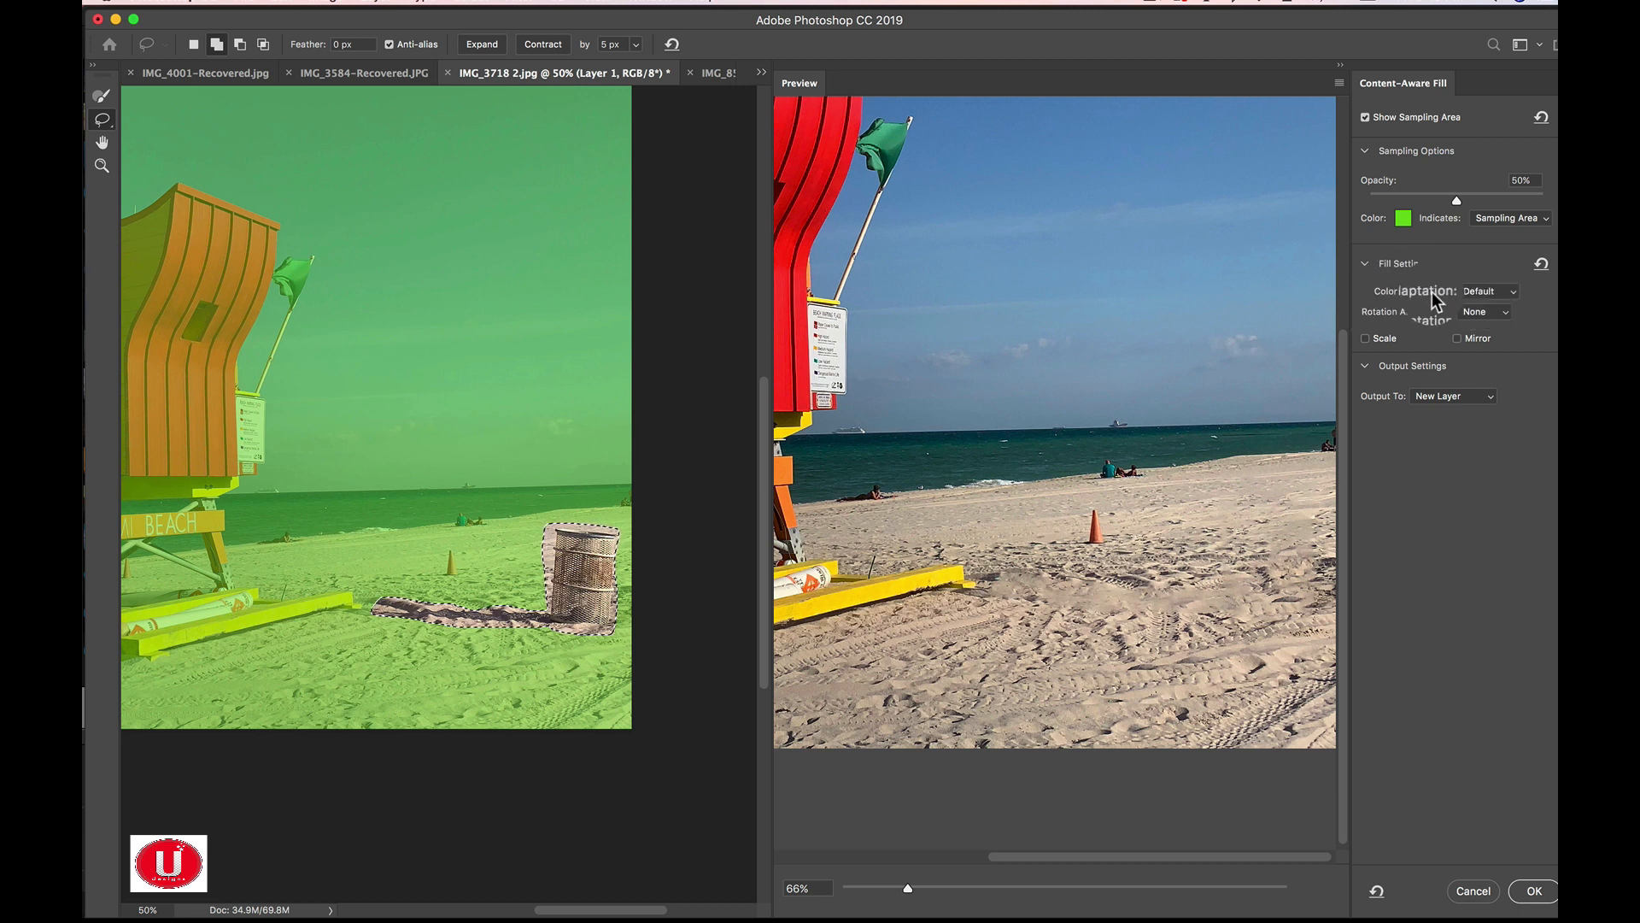
{"action": "mouse_move", "coordinate": [1435, 303]}
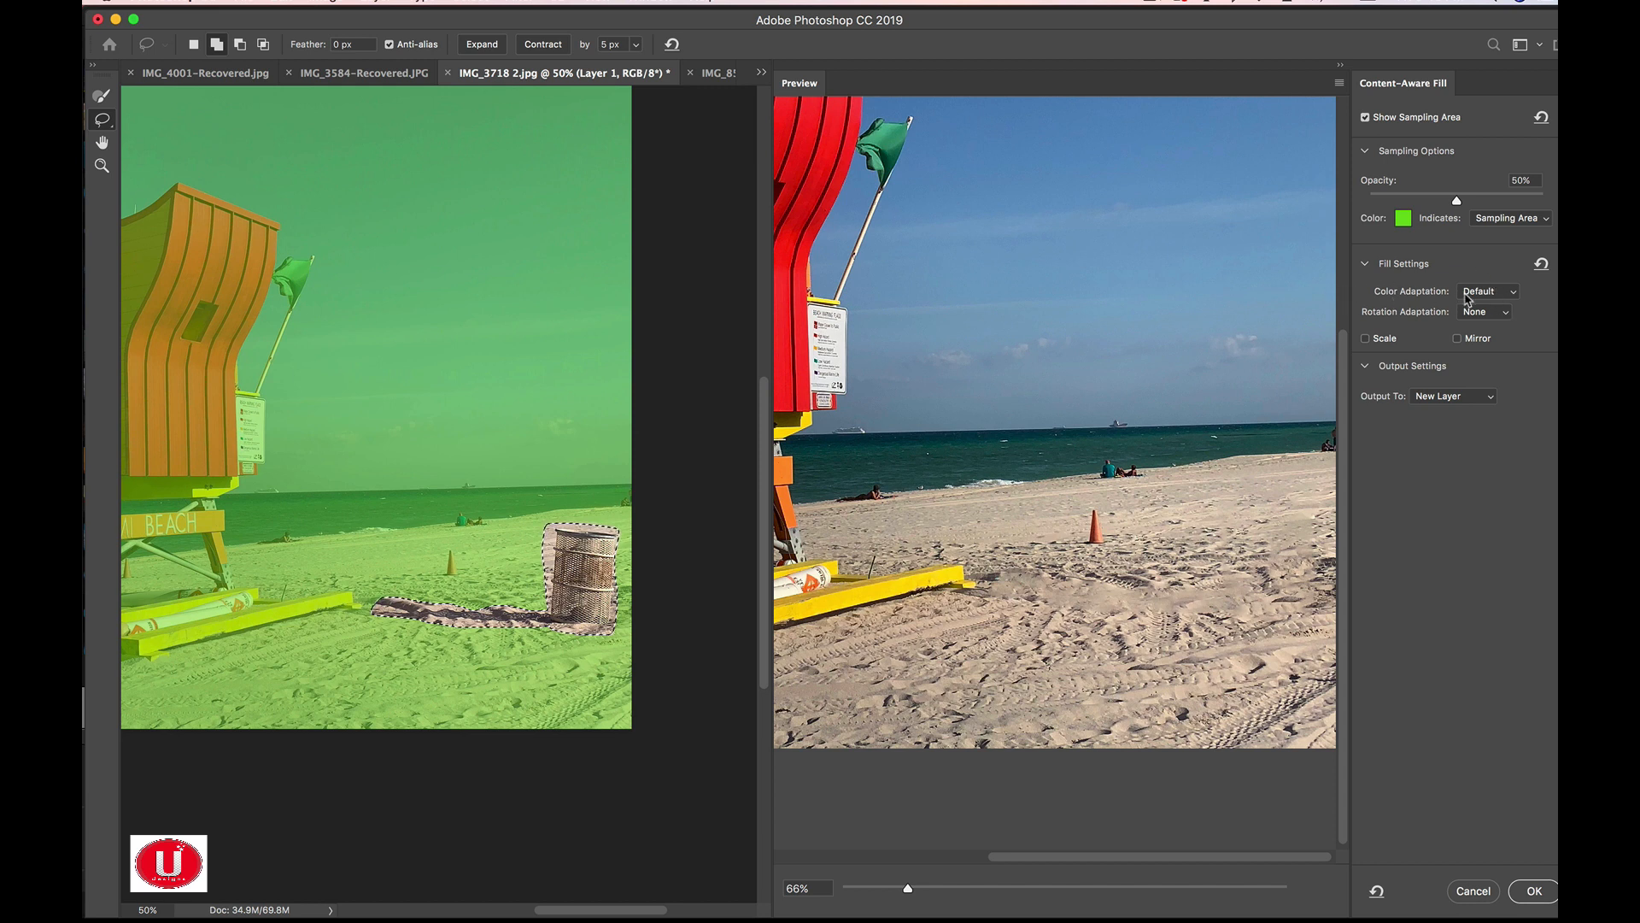
{"action": "left_click", "coordinate": [1481, 294]}
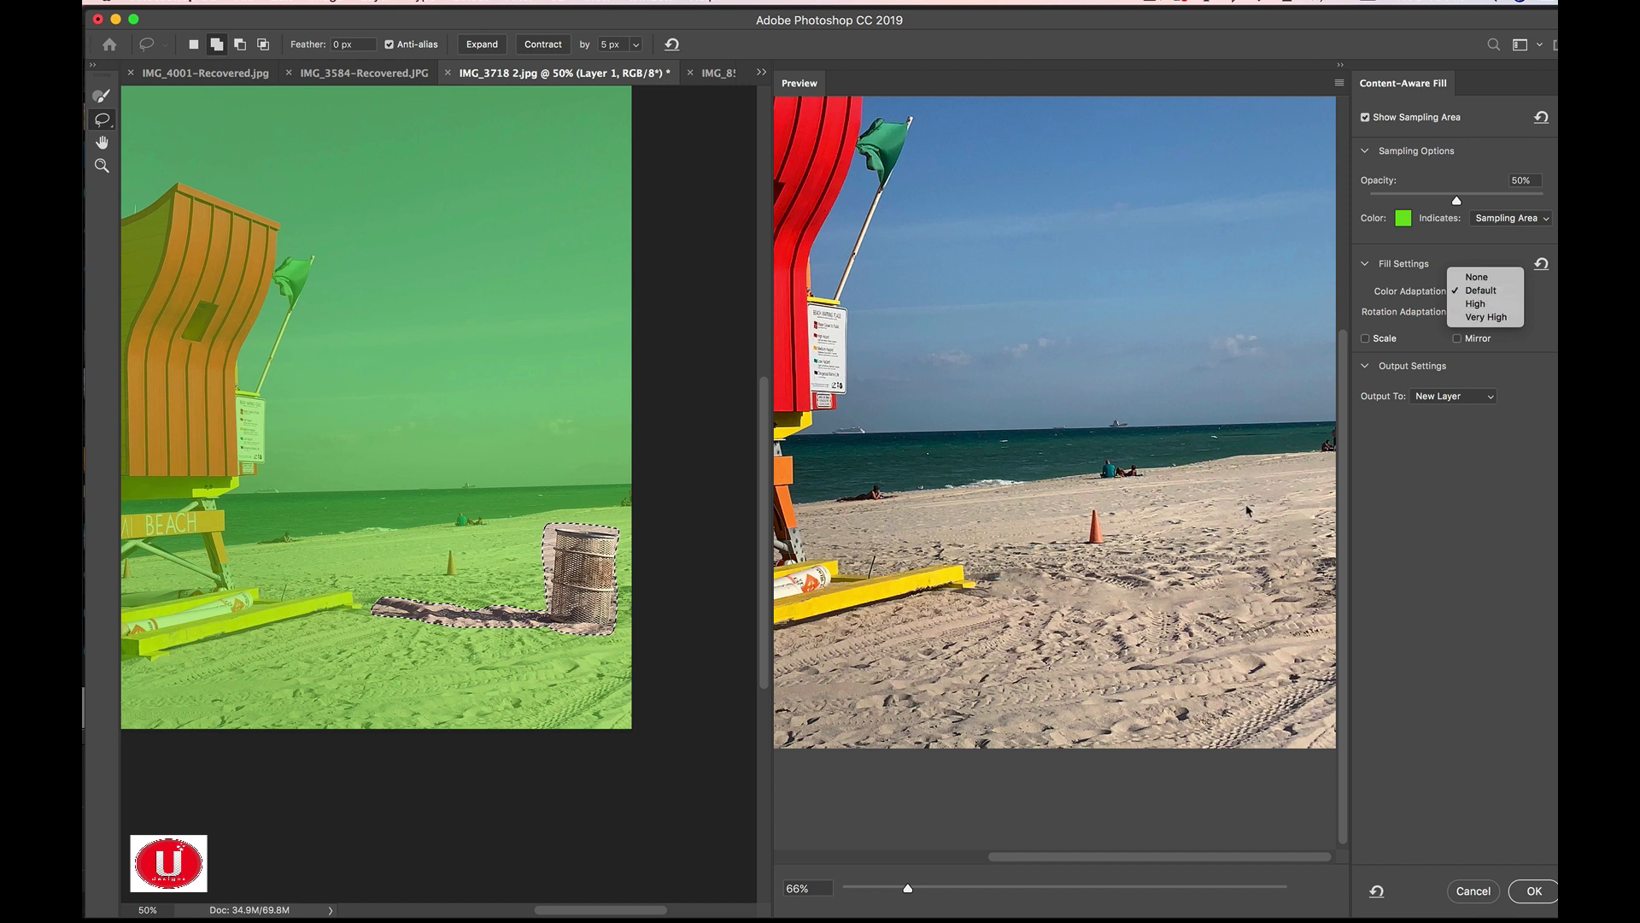
{"action": "left_click", "coordinate": [1500, 321]}
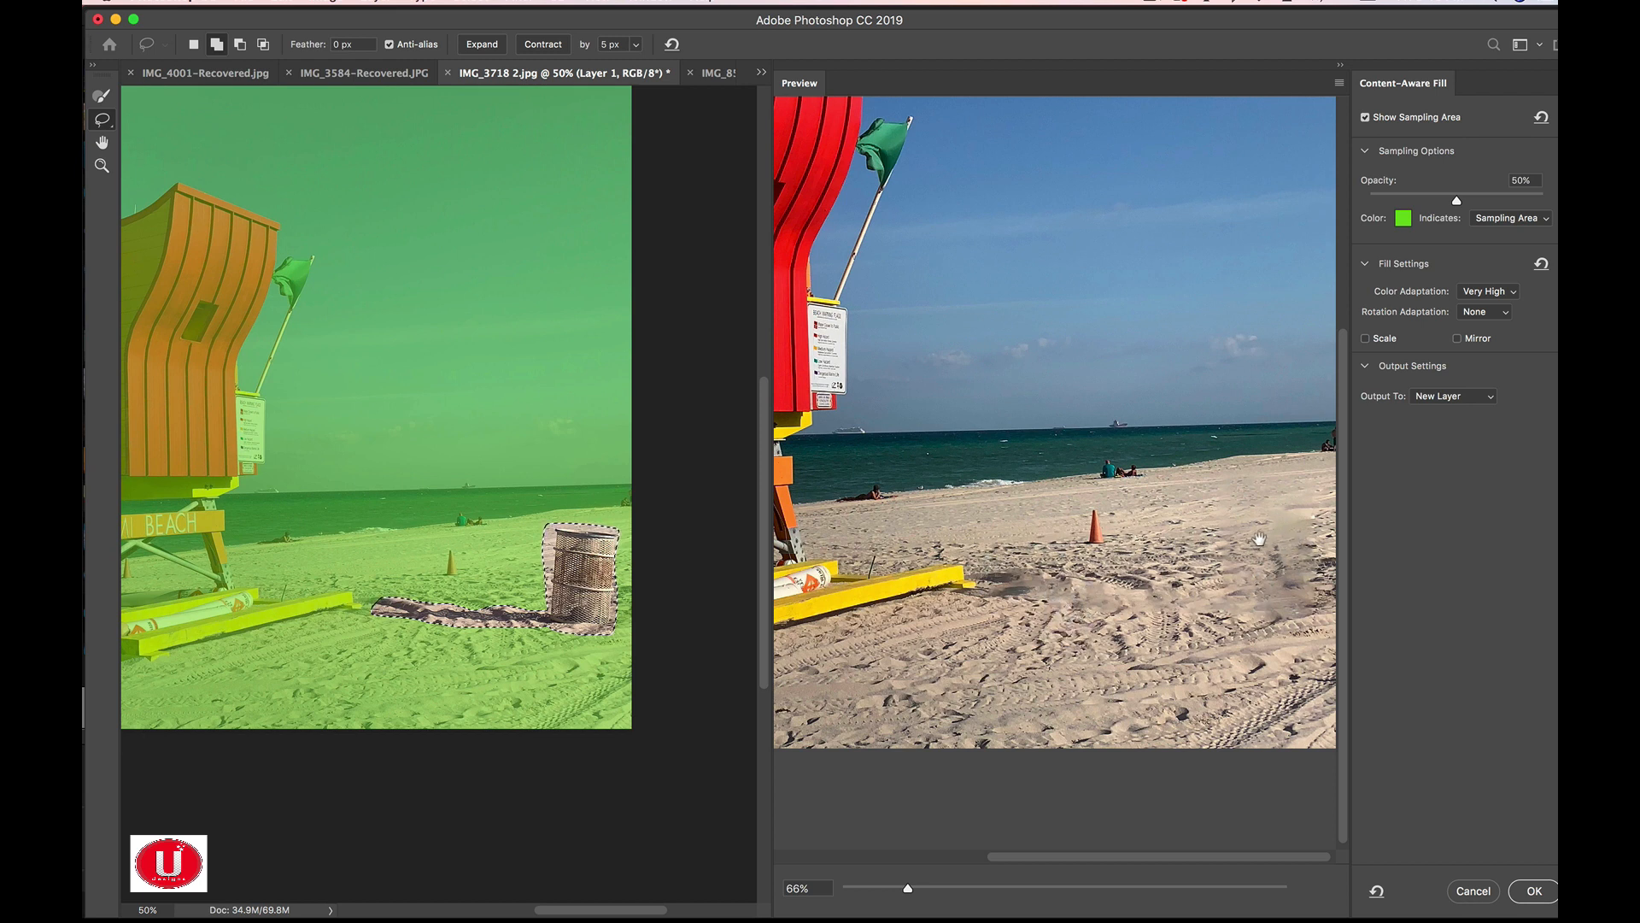
{"action": "left_click", "coordinate": [1487, 294]}
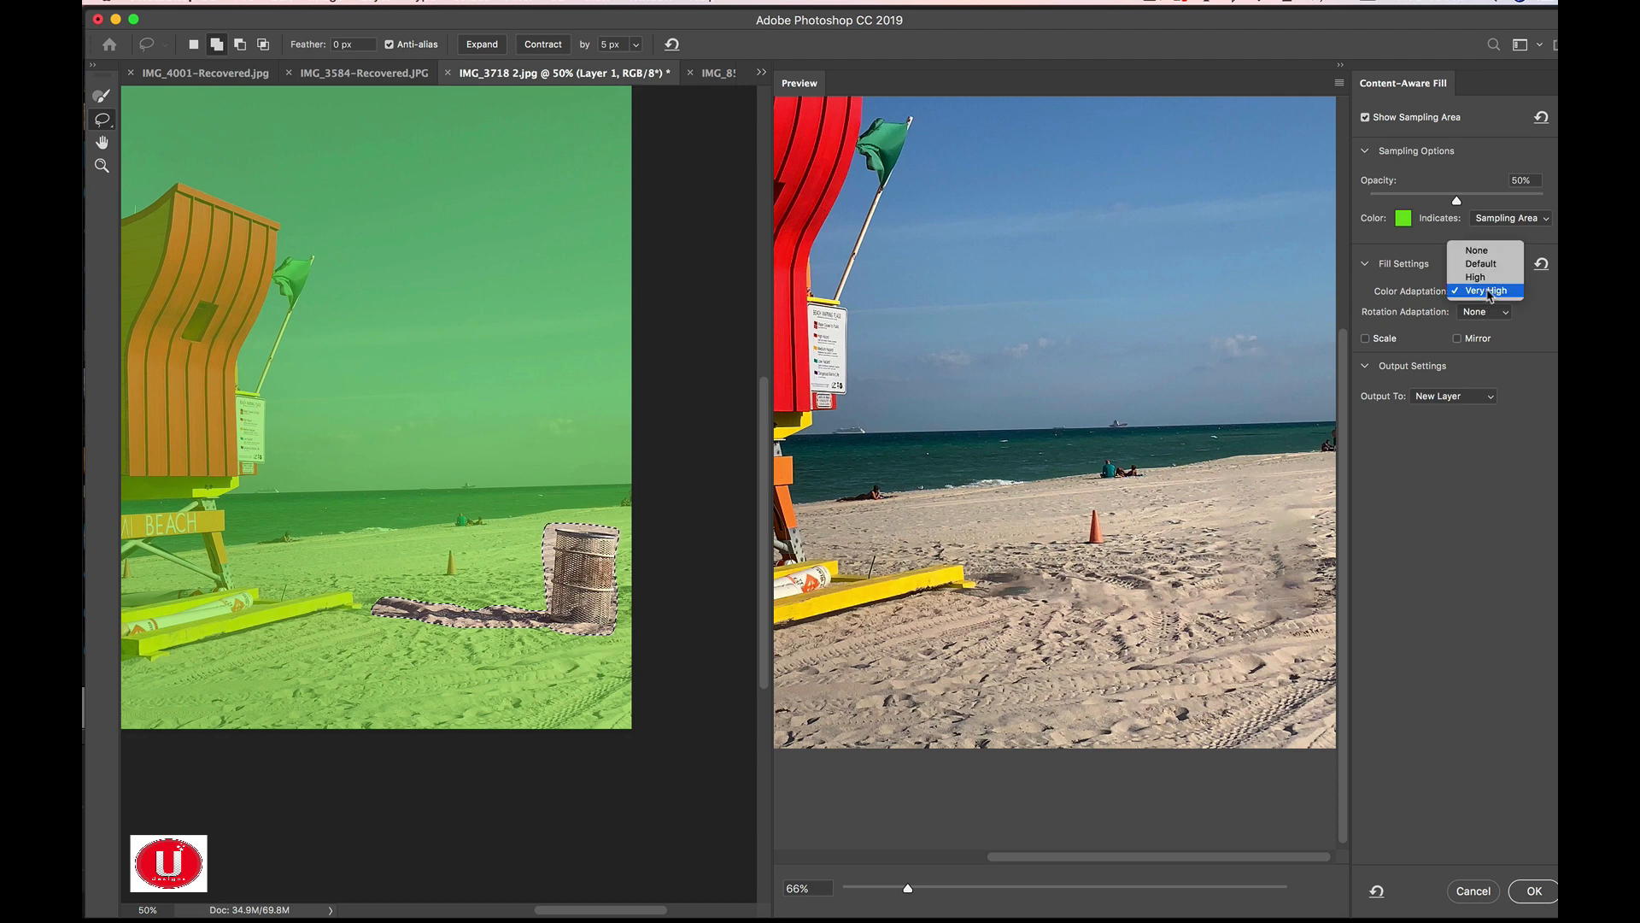
{"action": "left_click", "coordinate": [1483, 265]}
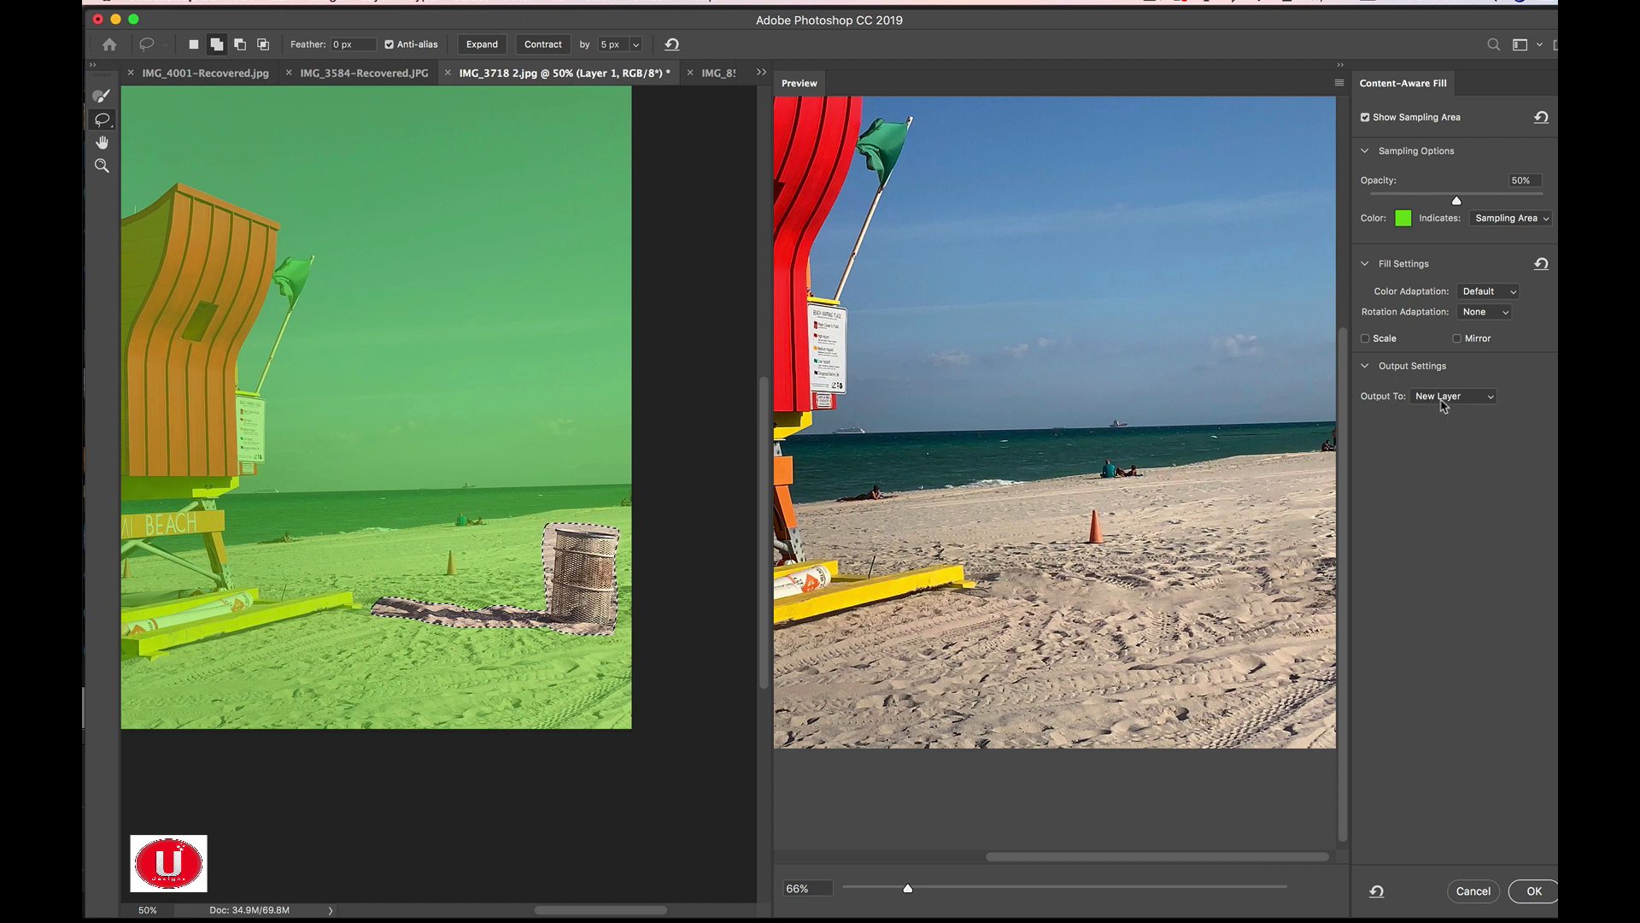
Apply the content-aware fill to a new layer and deselect the filled area.
{"action": "left_click", "coordinate": [1535, 891]}
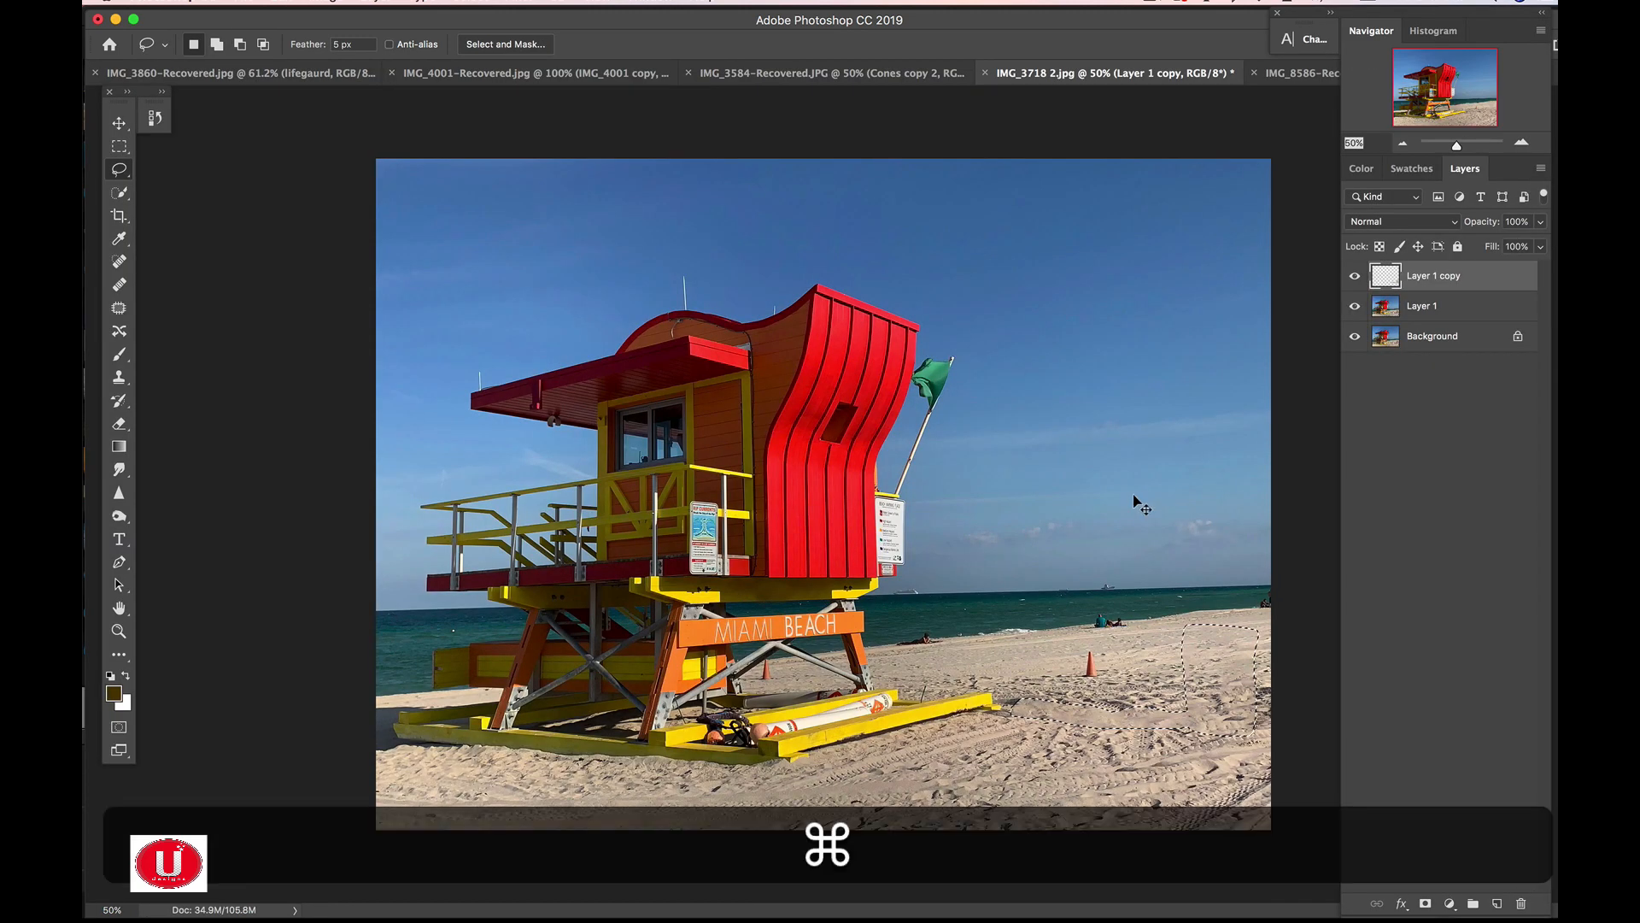
{"action": "key", "text": "super+d"}
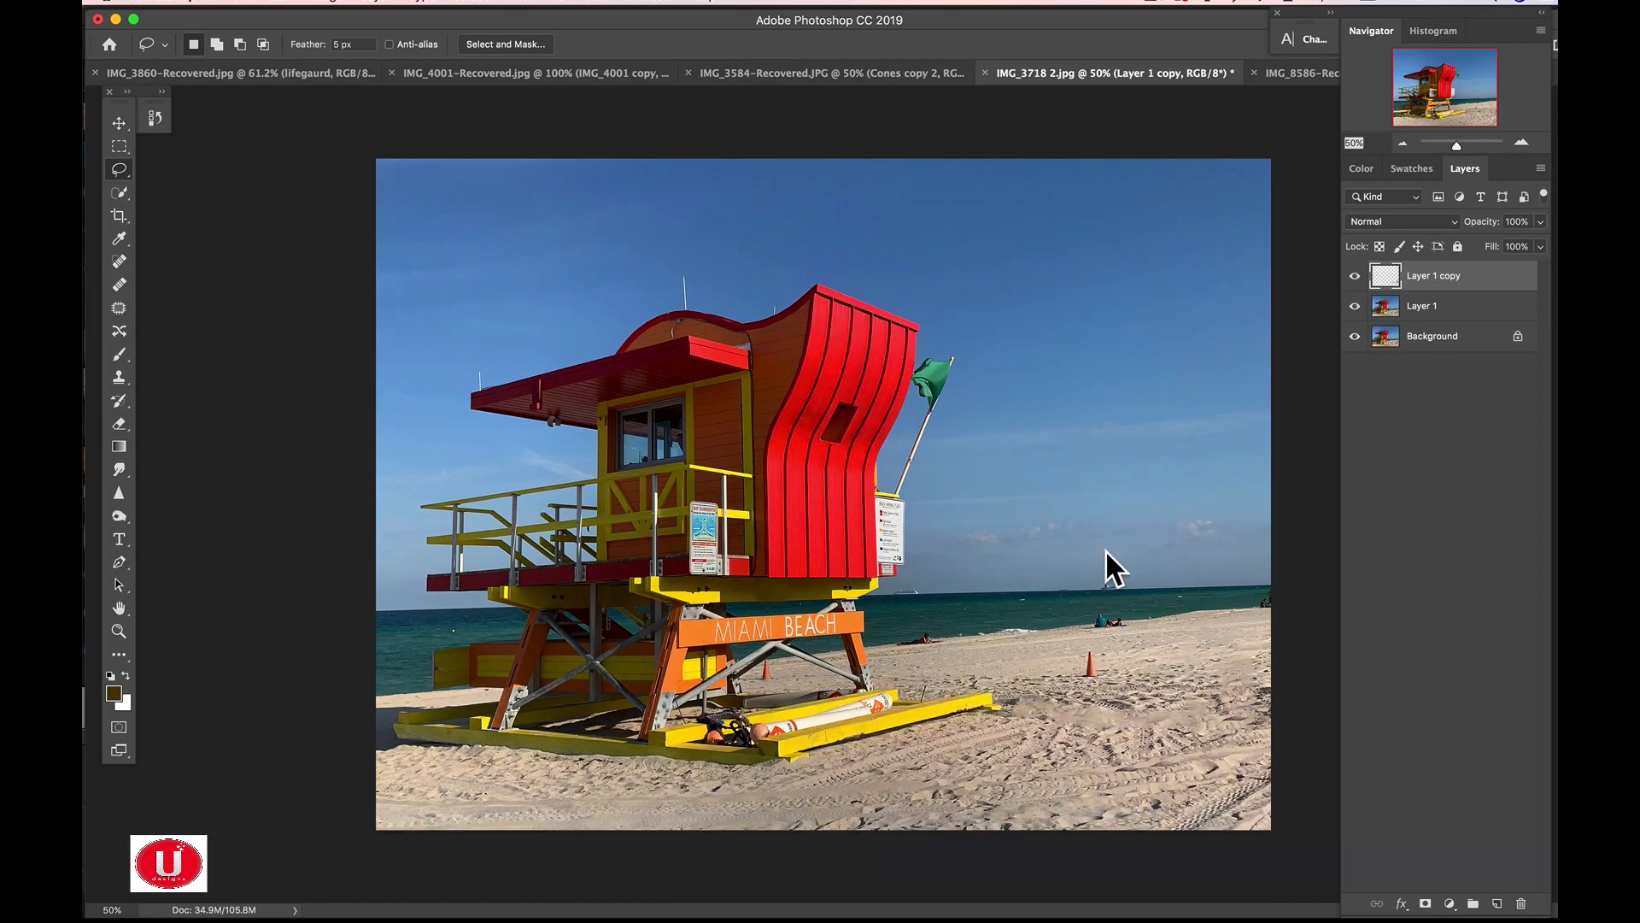
Toggle the visibility of Layer 1 copy to compare the beach with and without the trash can.
{"action": "left_click", "coordinate": [1355, 276]}
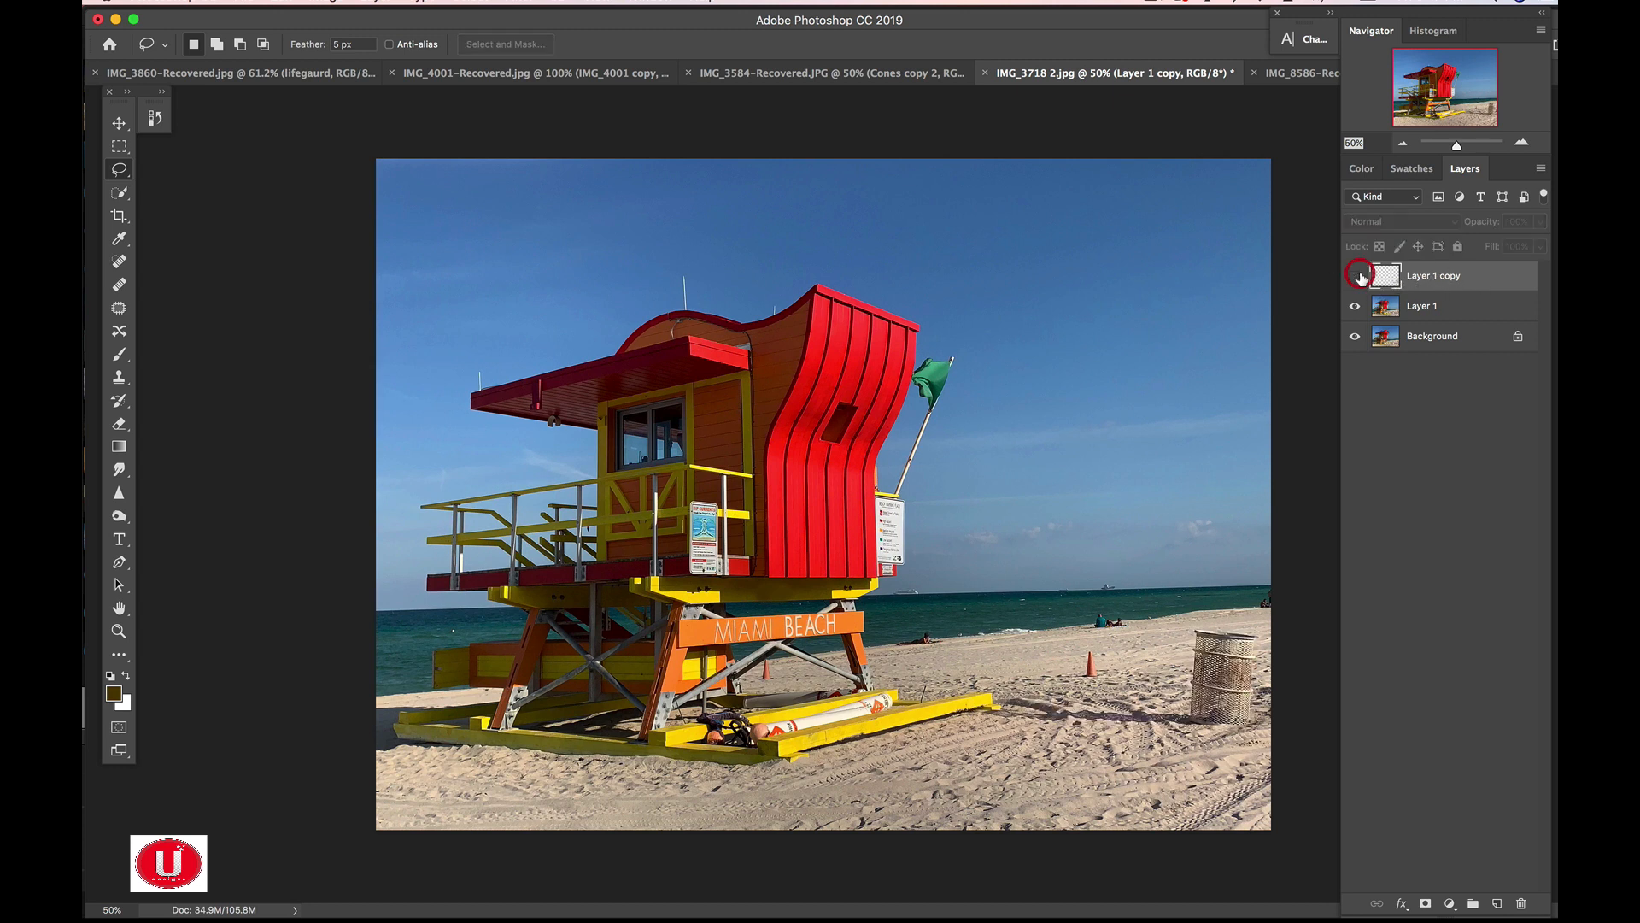
{"action": "left_click", "coordinate": [1357, 278]}
{"action": "left_click", "coordinate": [1355, 277]}
{"action": "left_click", "coordinate": [1356, 276]}
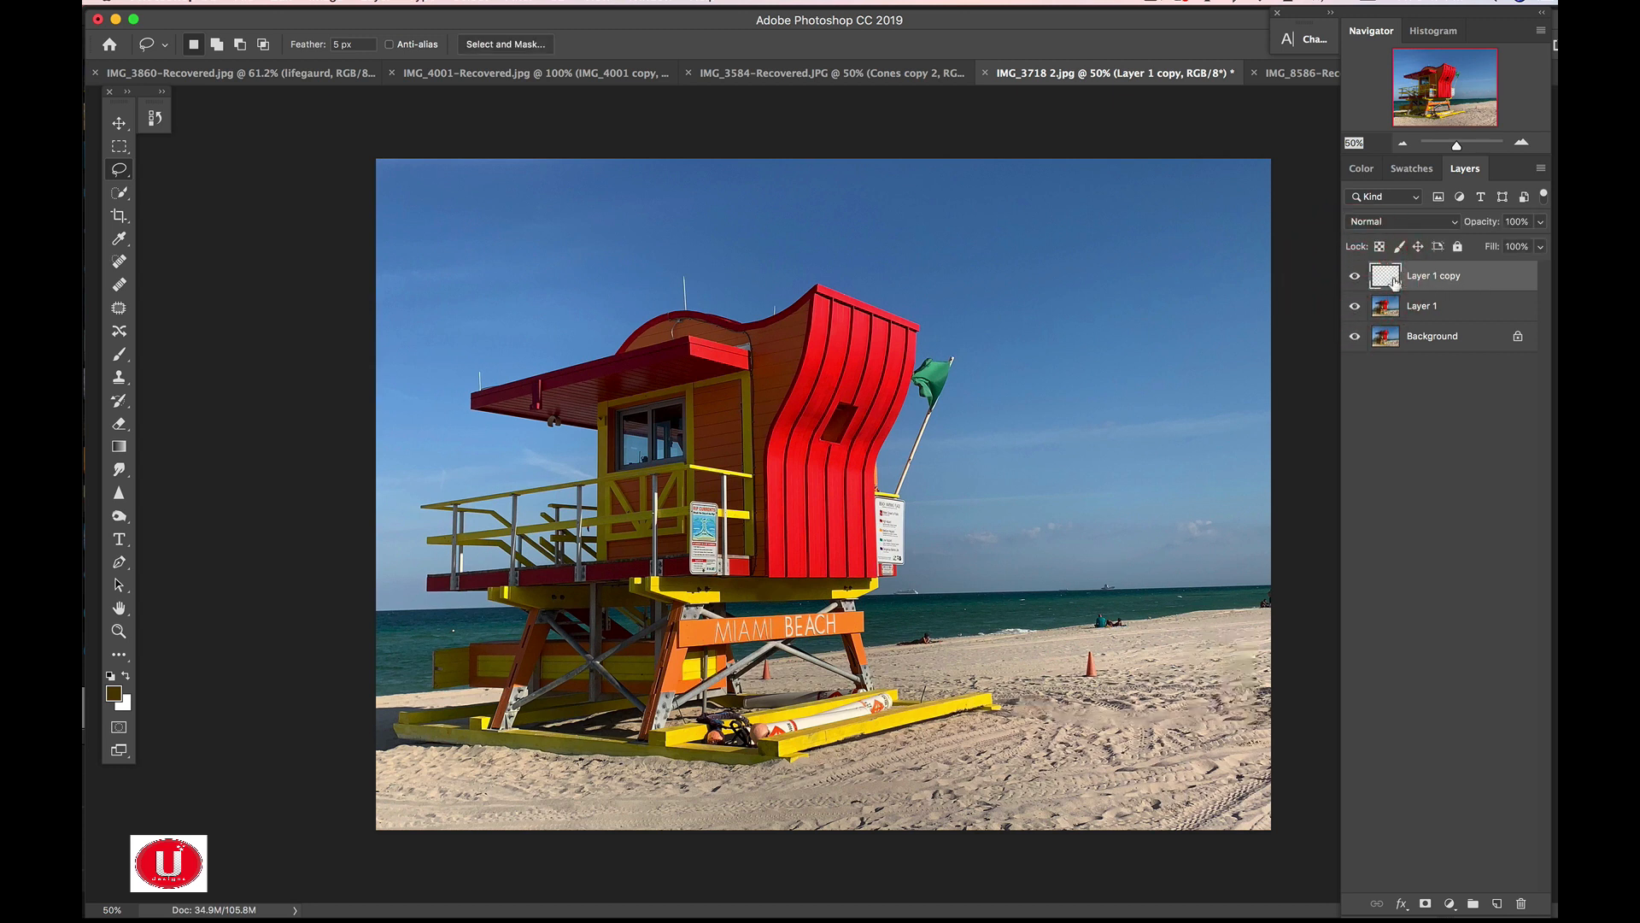
{"action": "left_click", "coordinate": [1355, 277]}
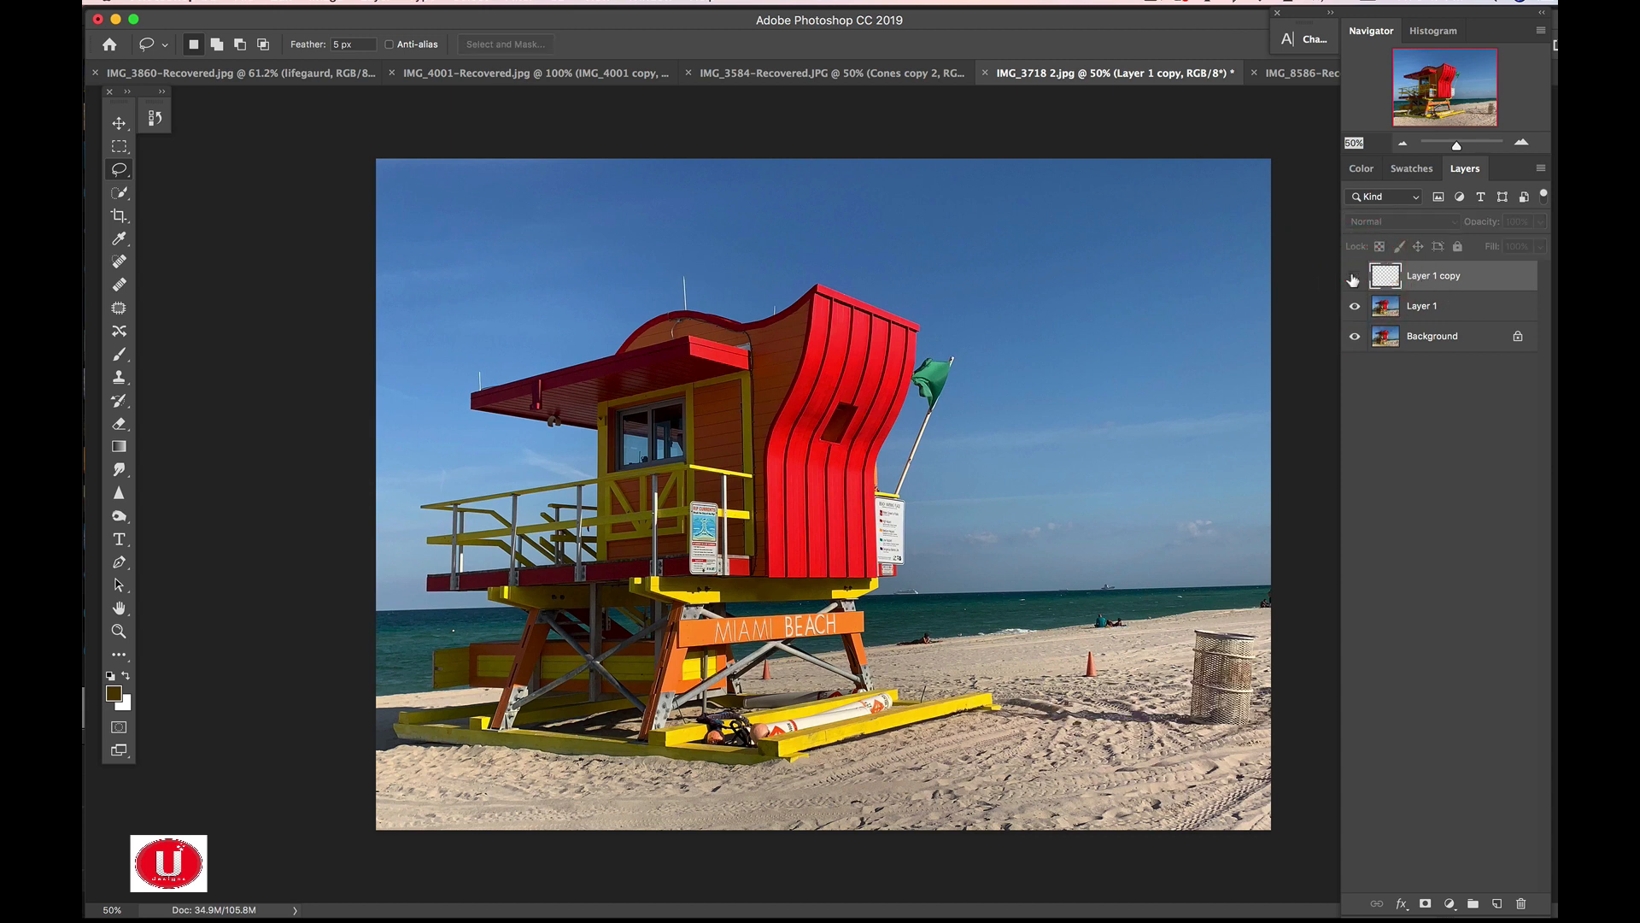
{"action": "left_click", "coordinate": [1355, 277]}
{"action": "left_click", "coordinate": [1355, 277]}
{"action": "left_click", "coordinate": [1355, 277]}
{"action": "left_click", "coordinate": [1354, 277]}
{"action": "left_click", "coordinate": [1354, 277]}
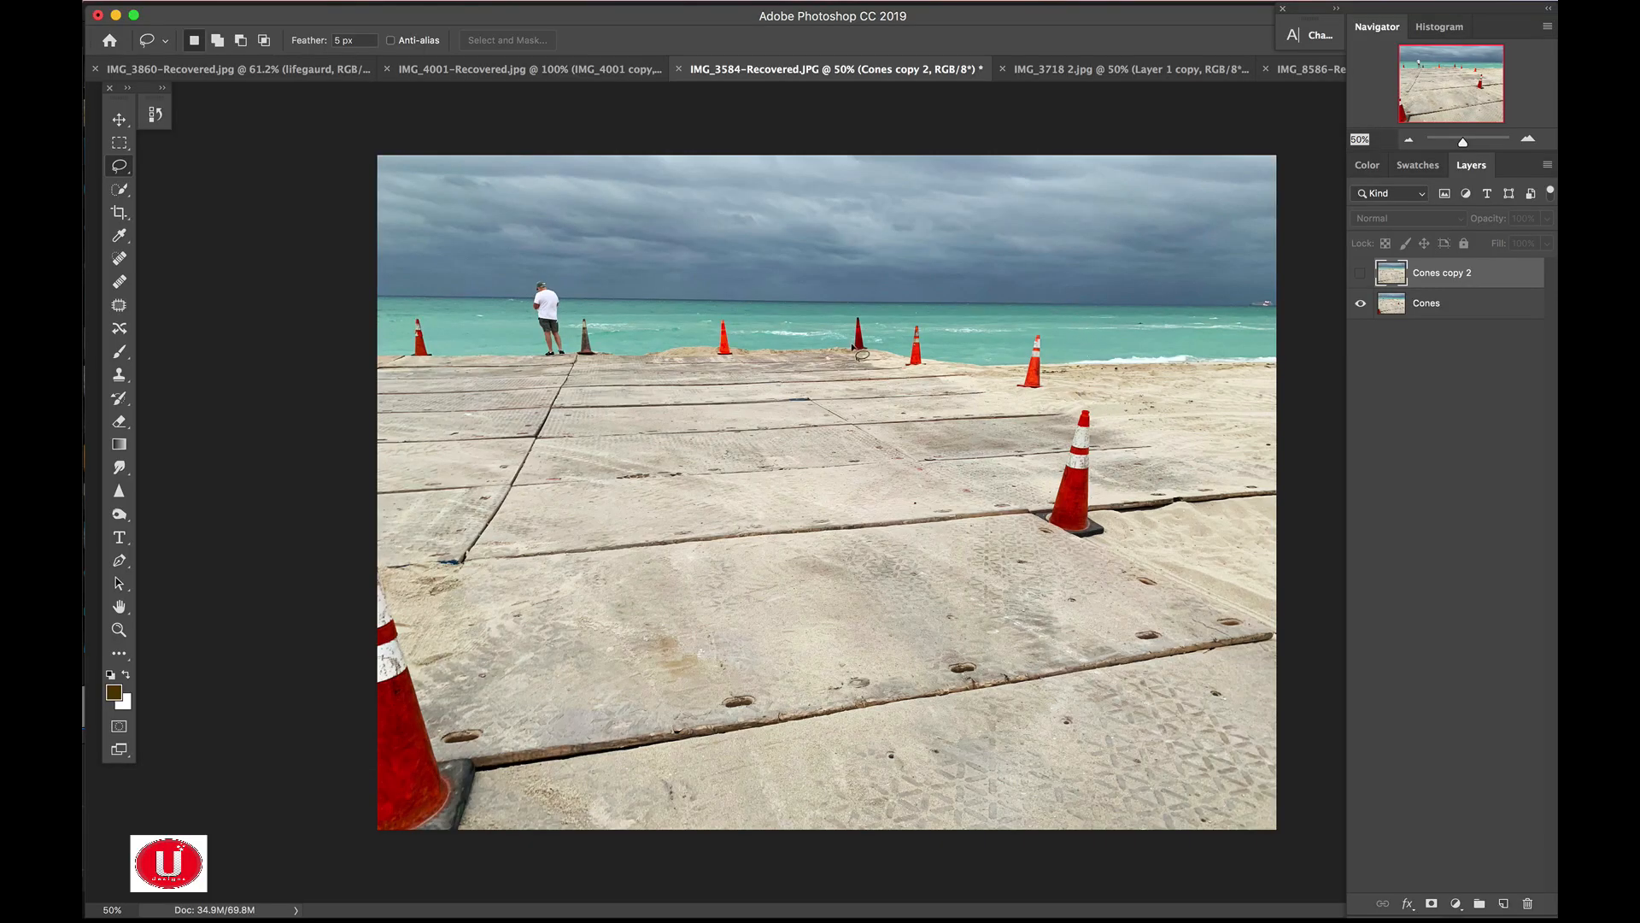
Choose the Spot Healing Brush and duplicate the Cones layer in IMG_3584.
{"action": "left_click", "coordinate": [1355, 273]}
{"action": "left_click", "coordinate": [1356, 273]}
{"action": "key", "text": "v"}
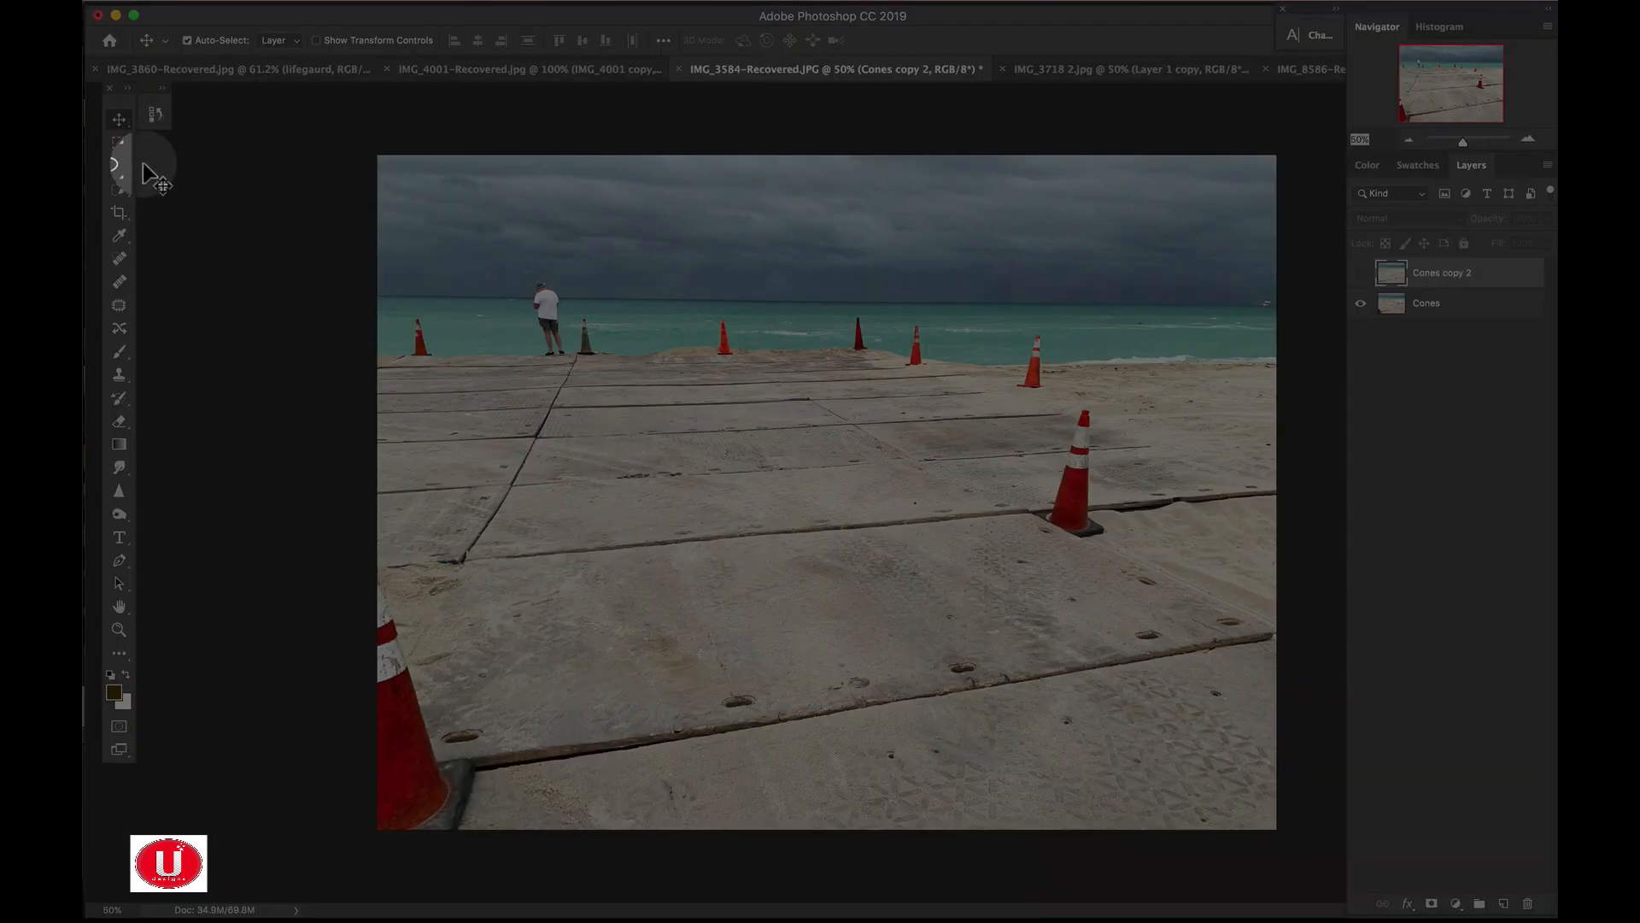
{"action": "left_click", "coordinate": [122, 263]}
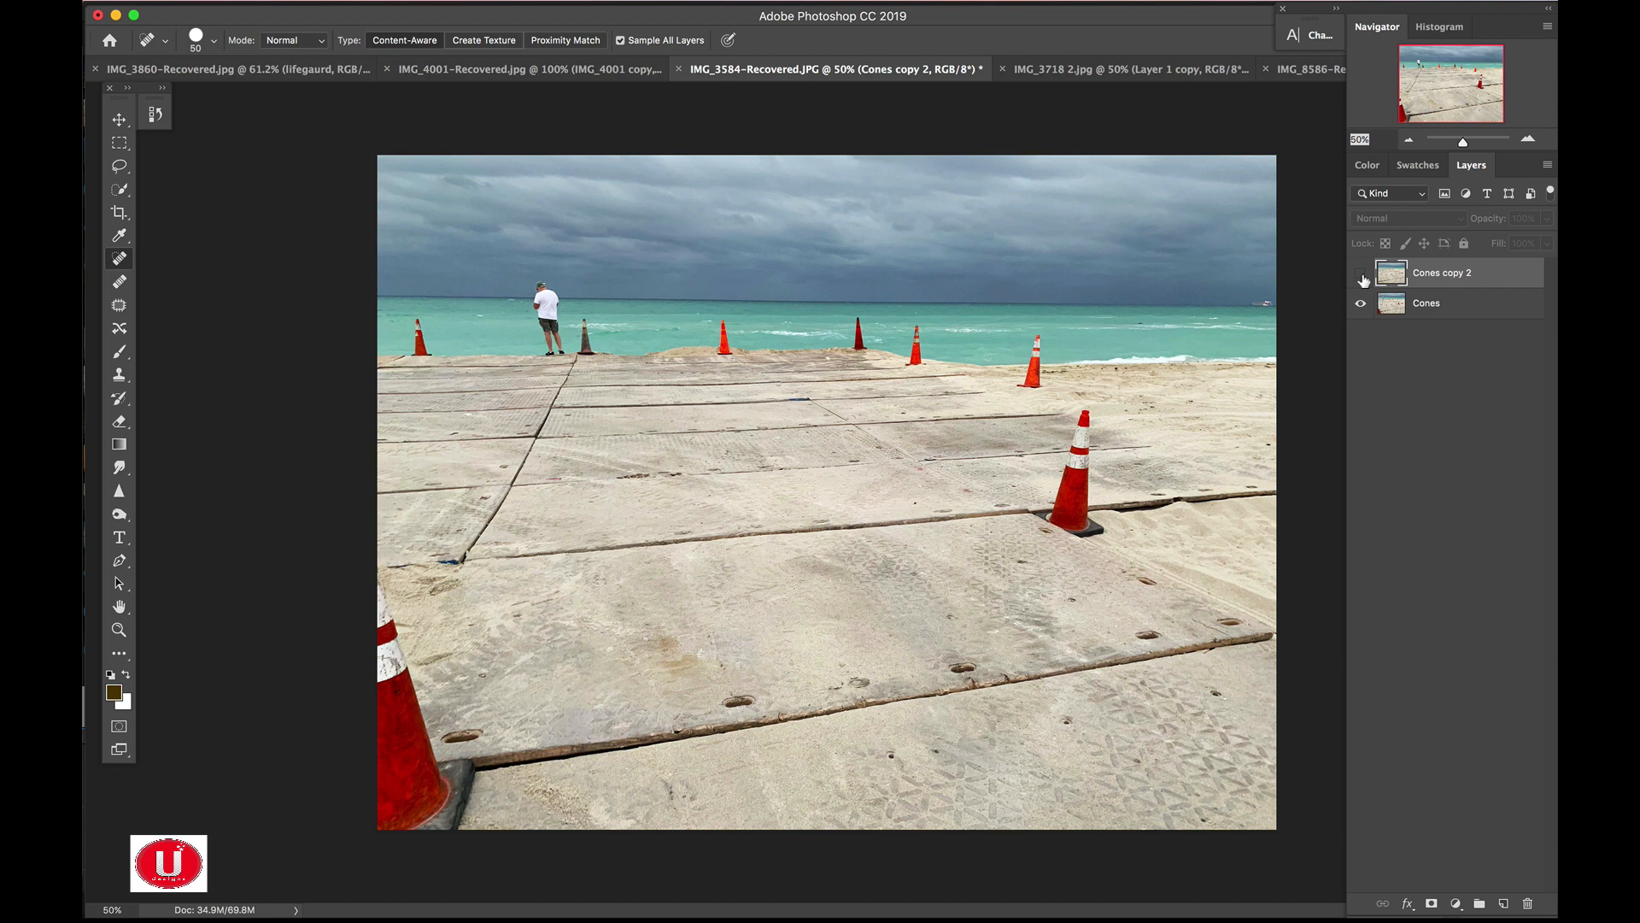
{"action": "left_click", "coordinate": [1360, 273]}
{"action": "left_click", "coordinate": [1360, 273]}
{"action": "left_click", "coordinate": [1435, 305]}
{"action": "key", "text": "super+j"}
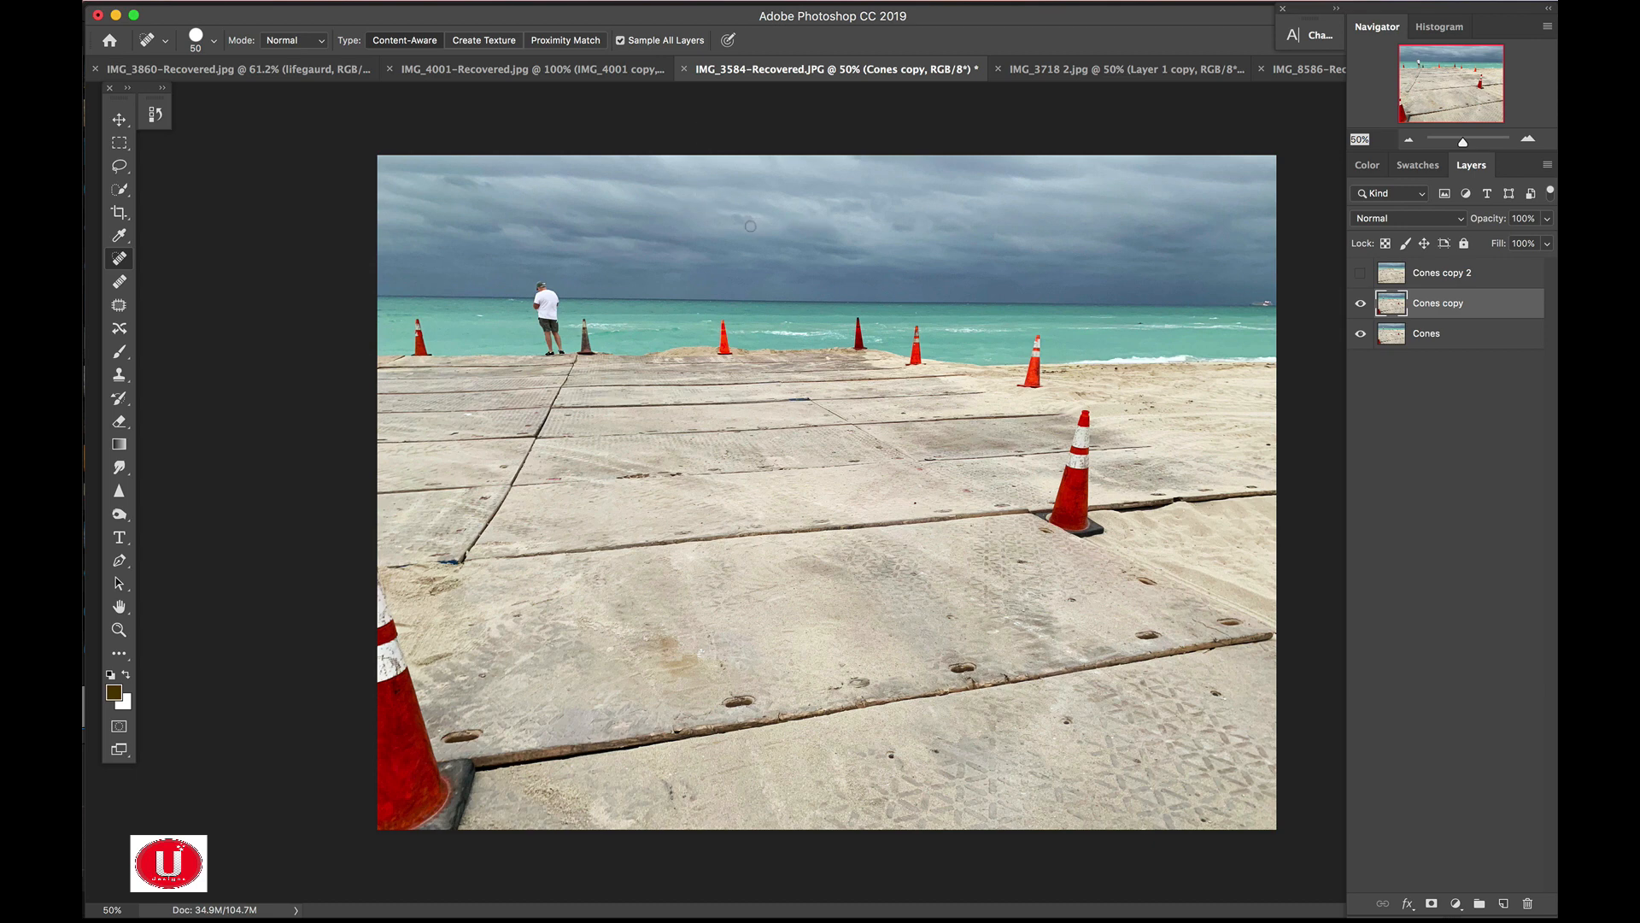
Set the Spot Healing Brush size to 200 and remove the three neighbouring cones at the middle of the waterline.
{"action": "key", "text": "bracketright"}
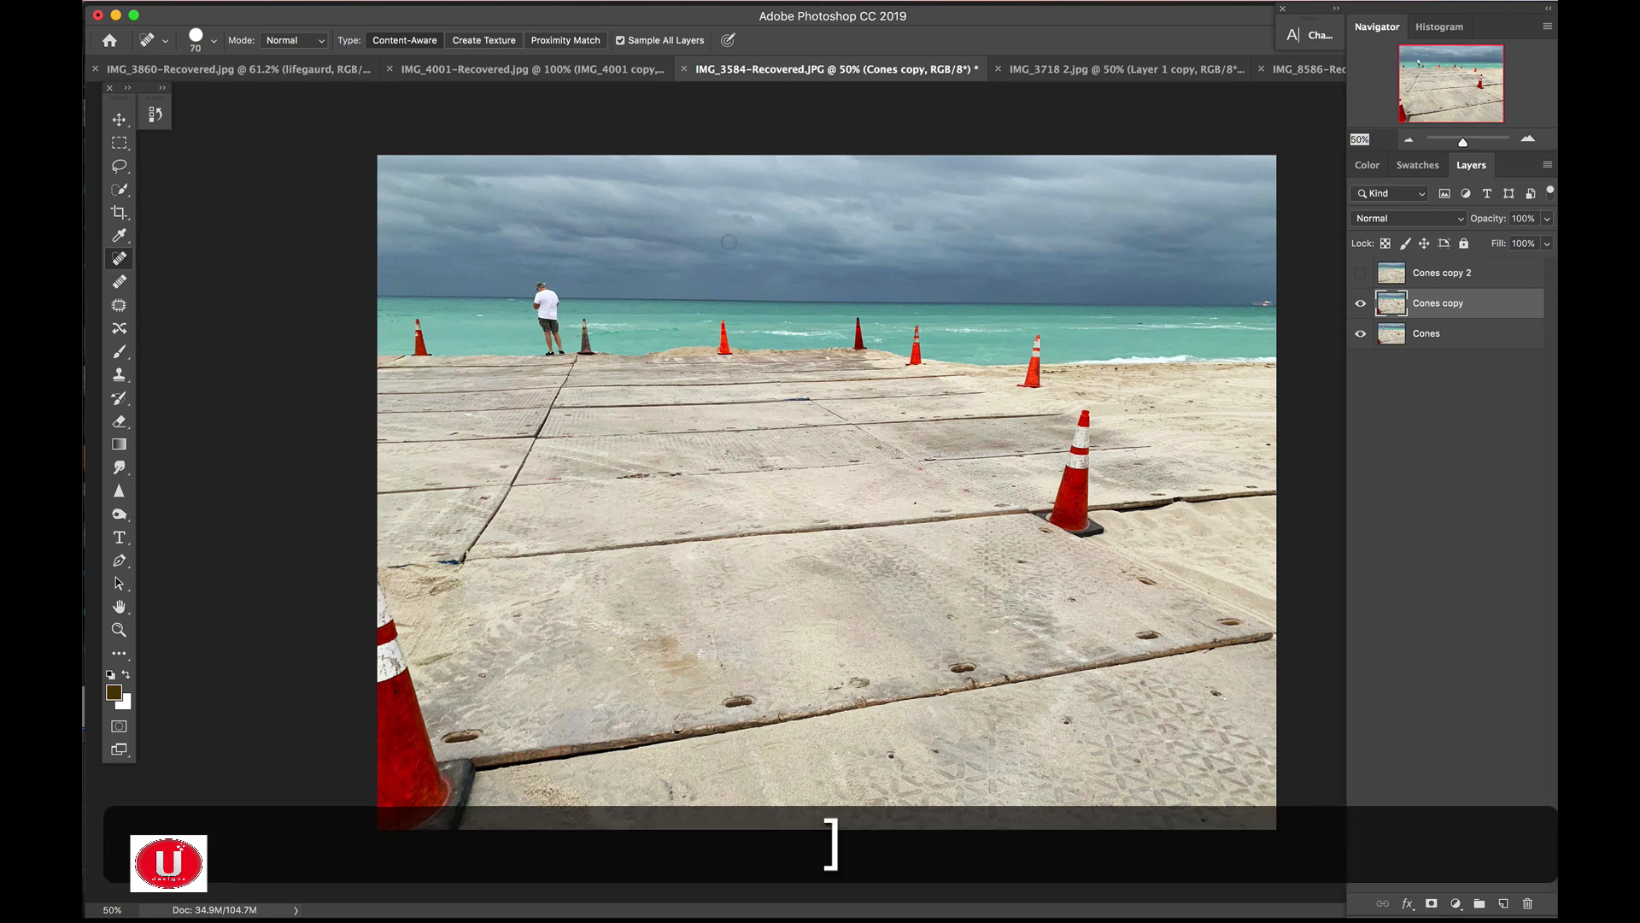
{"action": "key", "text": "bracketright"}
{"action": "key", "text": "bracketright"}
{"action": "key", "text": "bracketright"}
{"action": "key", "text": "bracketright"}
{"action": "key", "text": "bracketright"}
{"action": "key", "text": "bracketright"}
{"action": "key", "text": "bracketright"}
{"action": "key", "text": "bracketleft"}
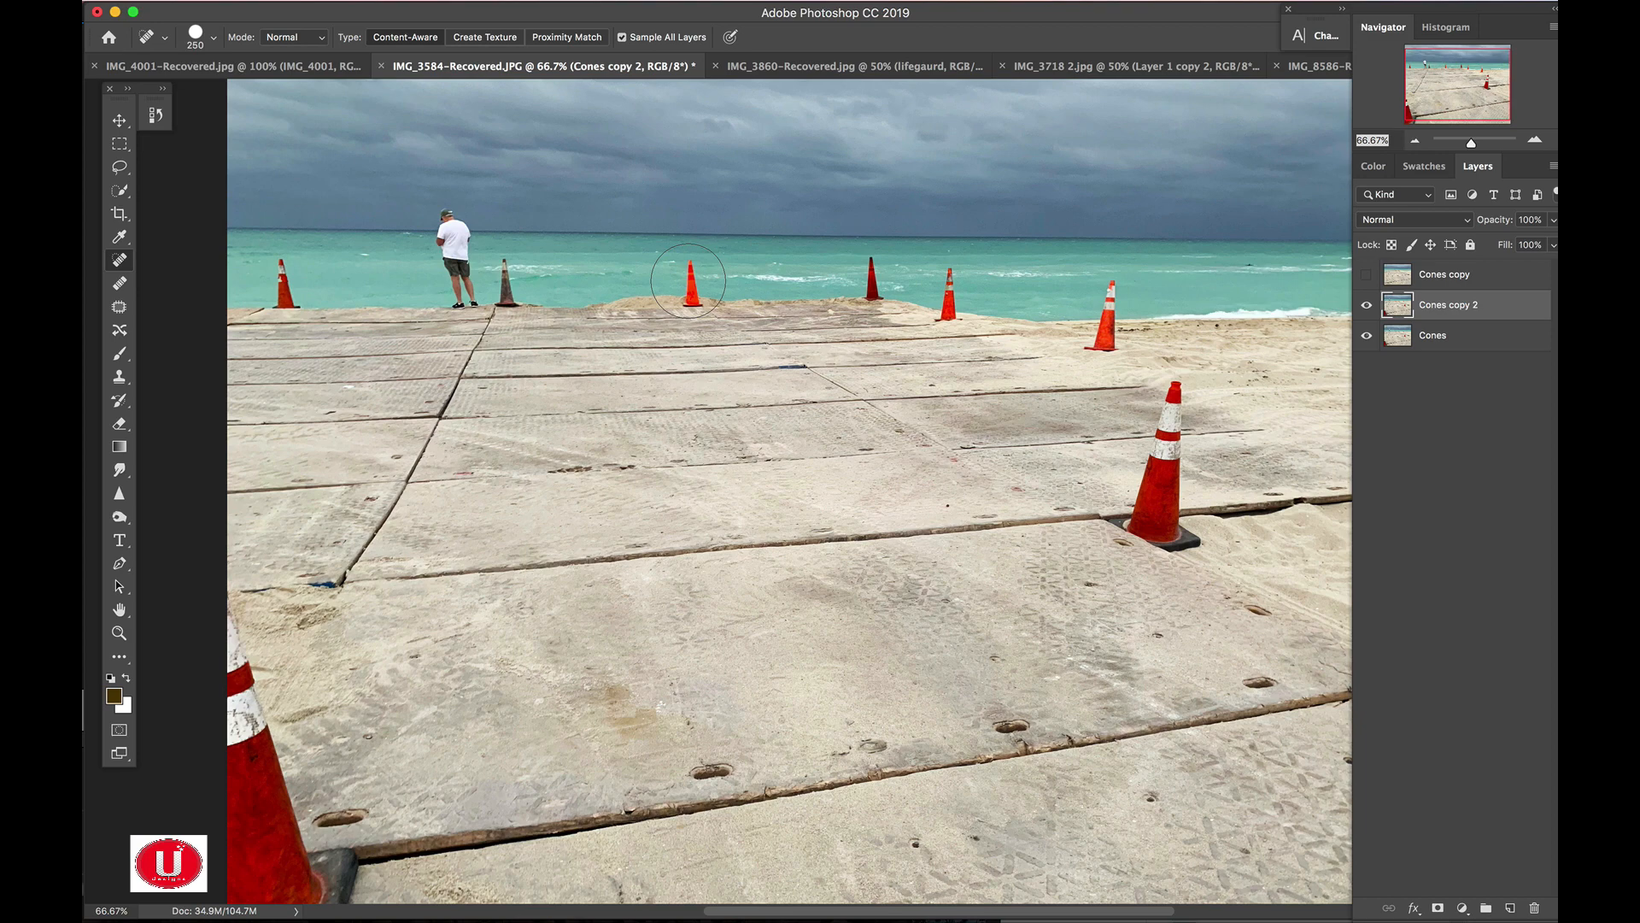
{"action": "key", "text": "bracketleft"}
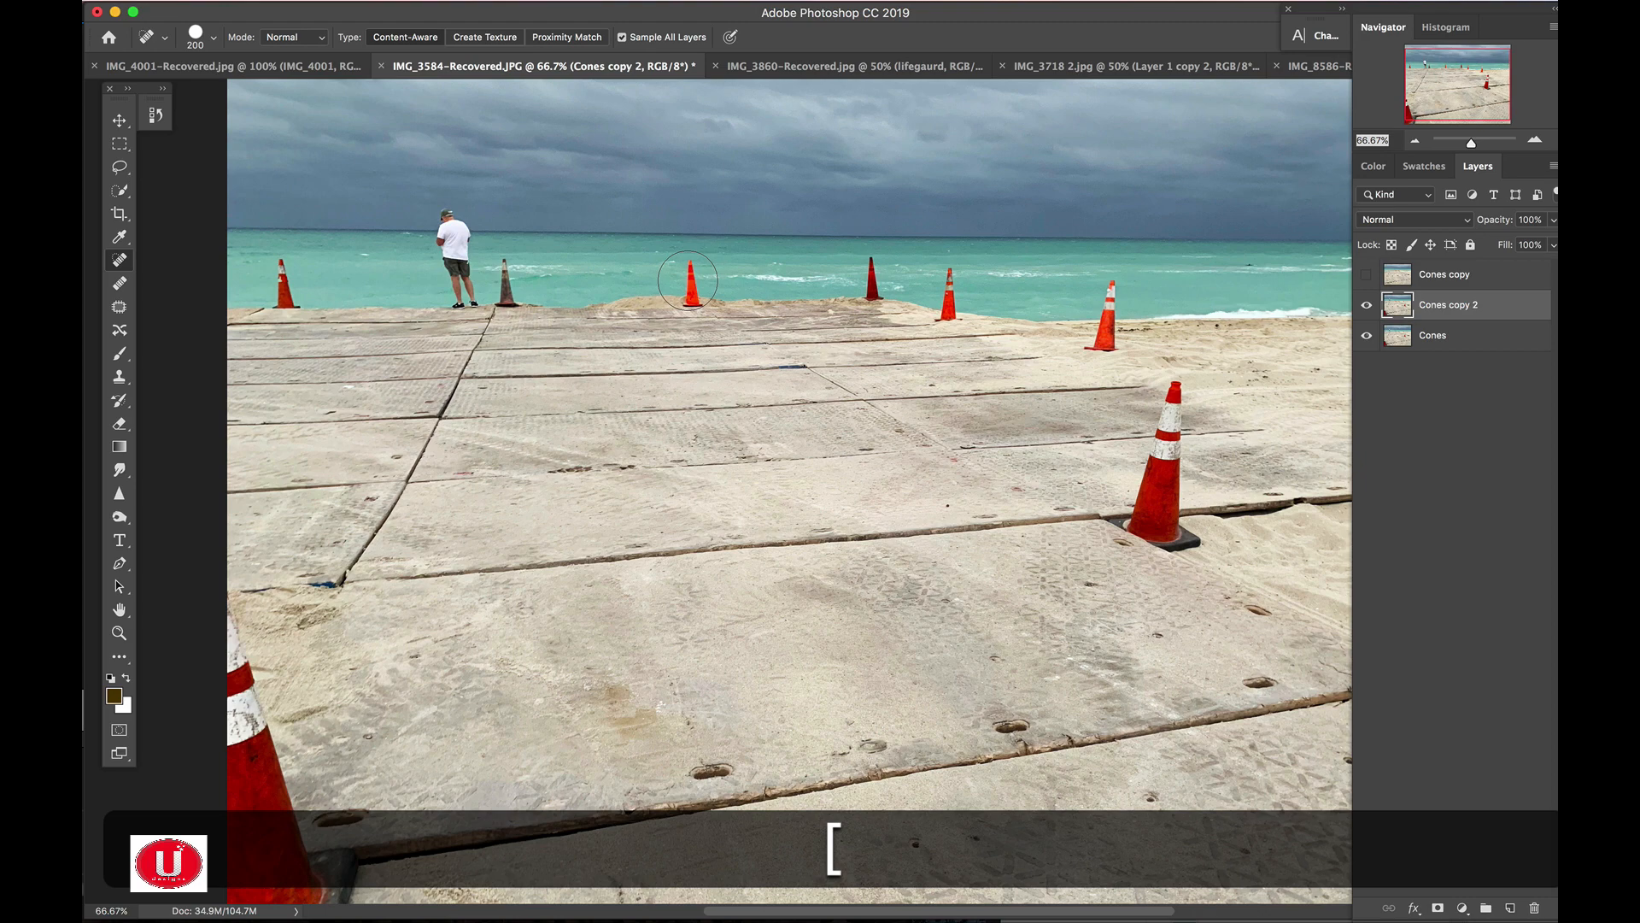
{"action": "left_click", "coordinate": [693, 282]}
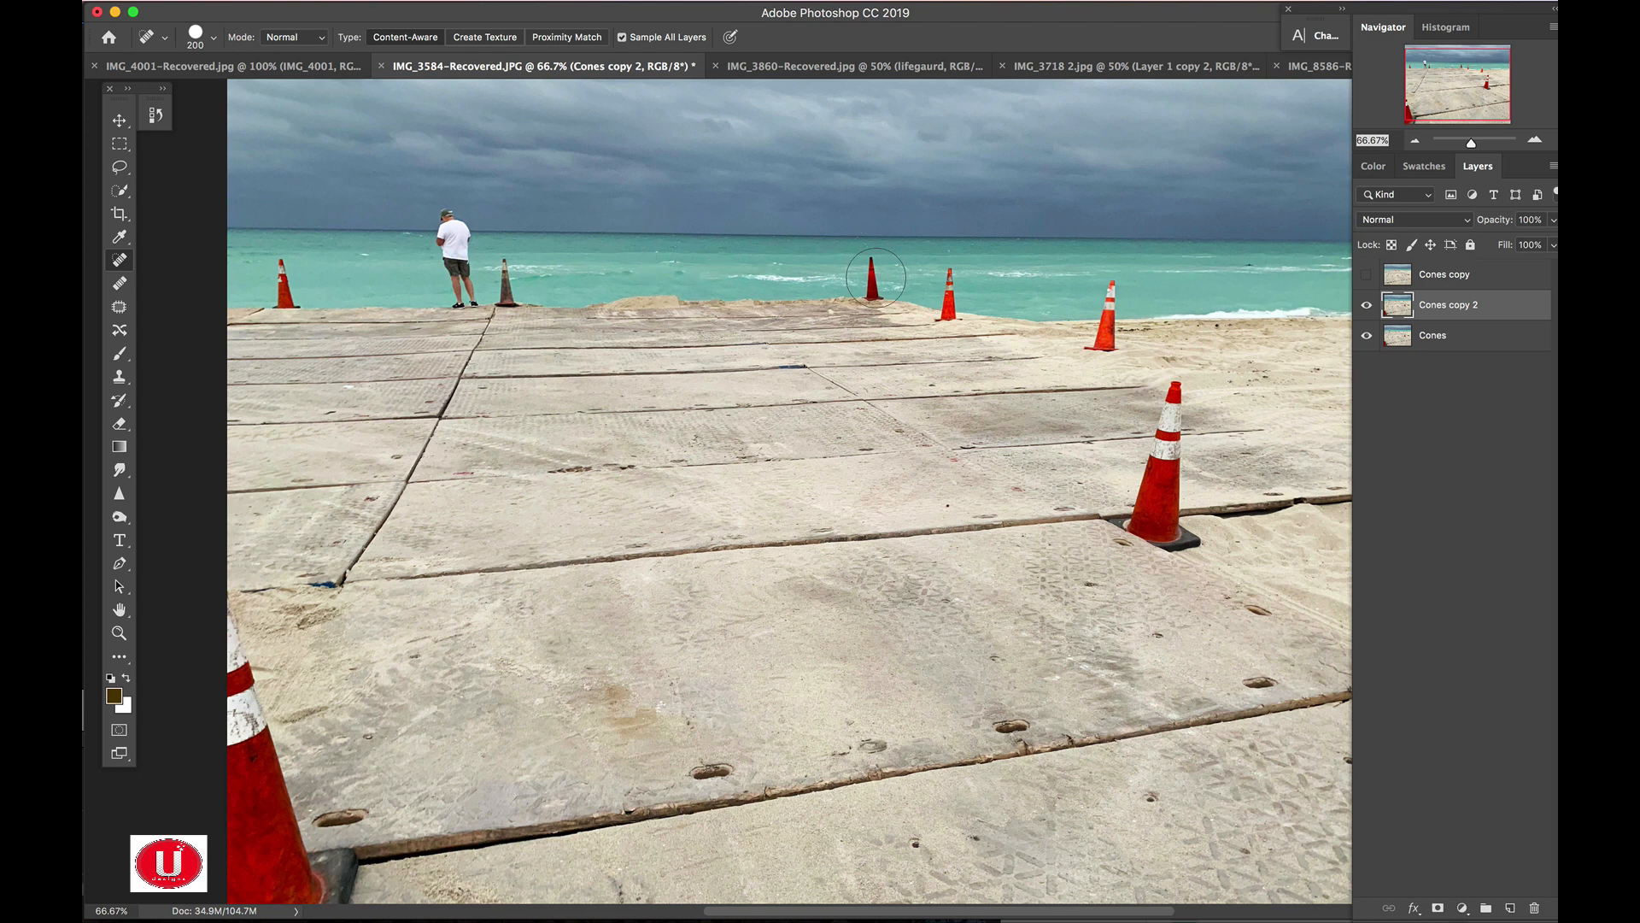
{"action": "left_click", "coordinate": [874, 277]}
{"action": "left_click", "coordinate": [949, 296]}
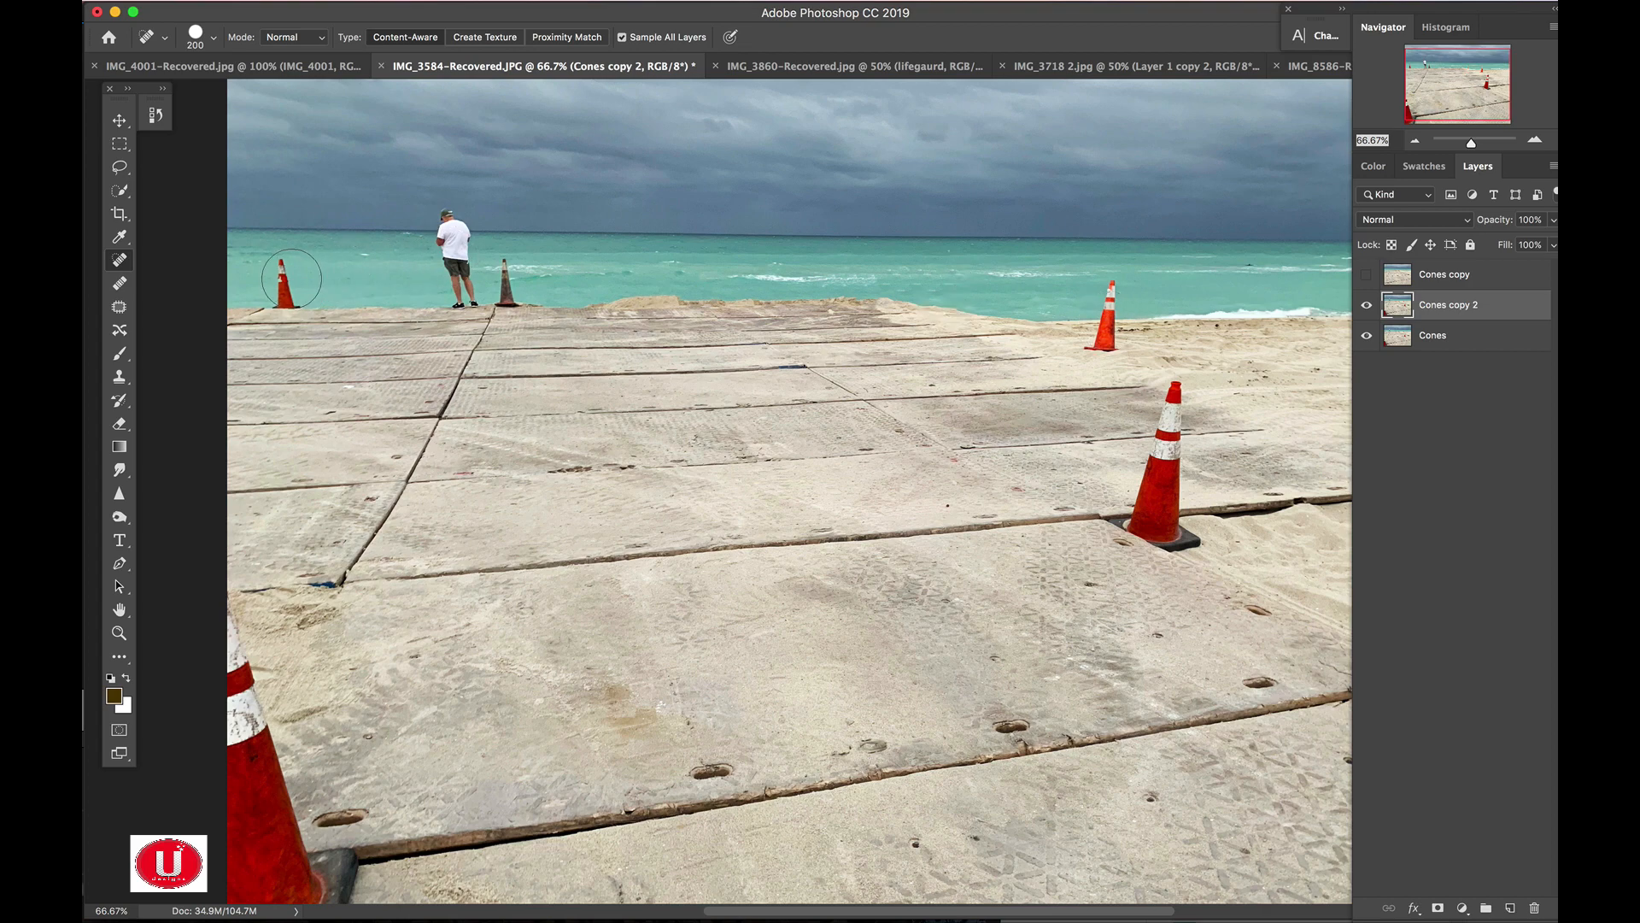
Remove the small cones on either side of the standing man with the size 200 Spot Healing Brush.
{"action": "key", "text": "bracketright"}
{"action": "key", "text": "bracketleft"}
{"action": "left_click", "coordinate": [286, 284]}
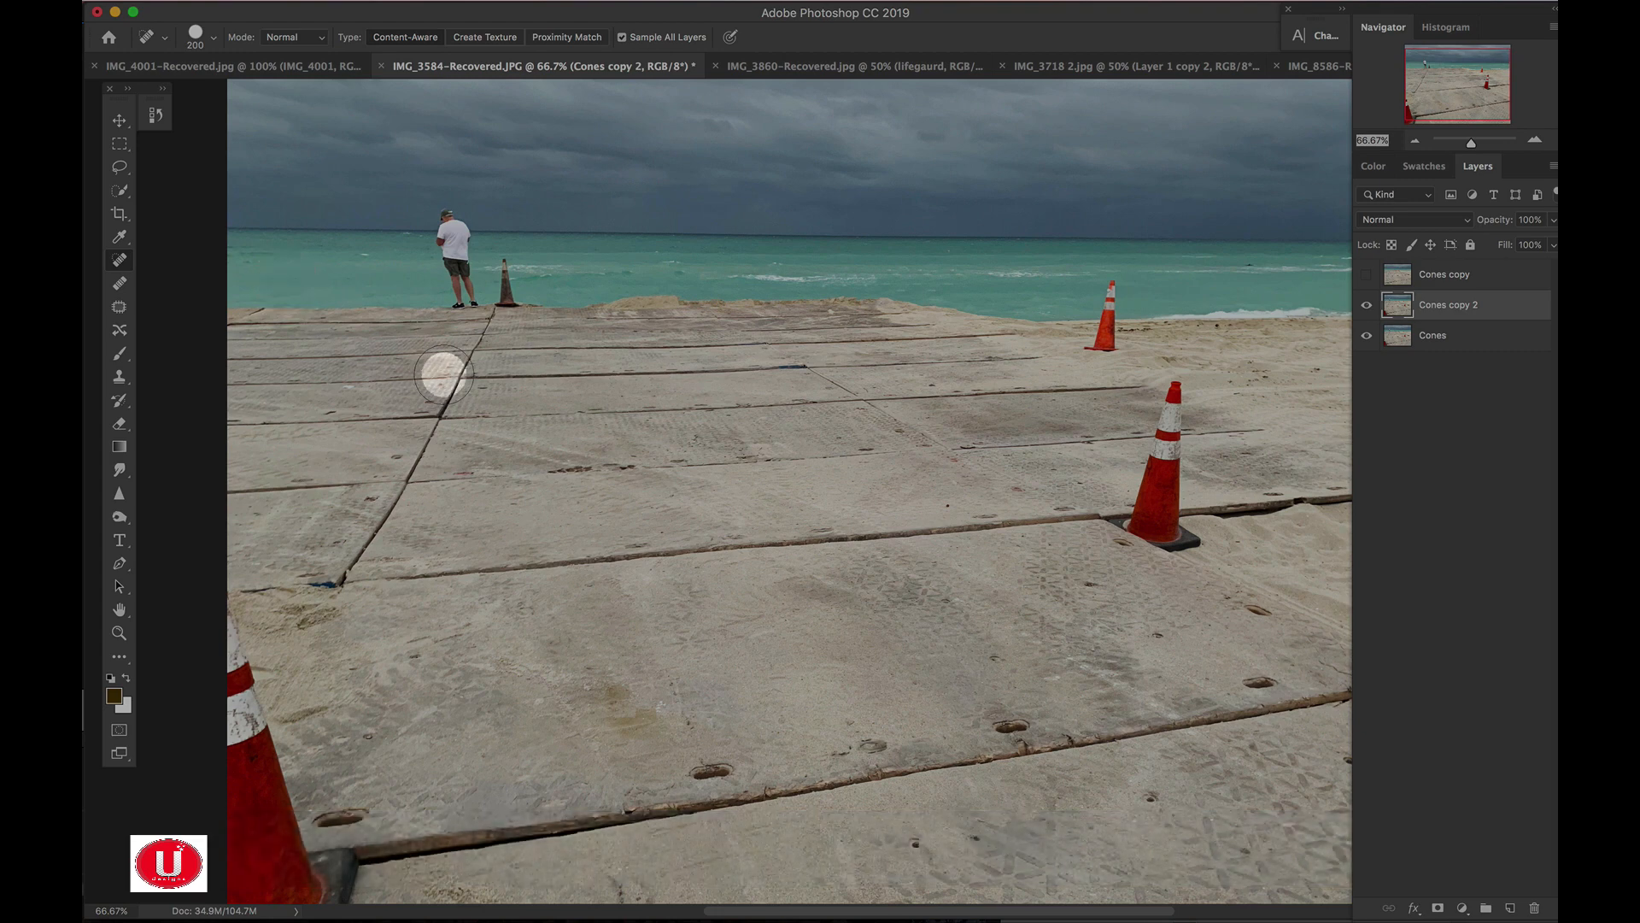
{"action": "left_click", "coordinate": [511, 286]}
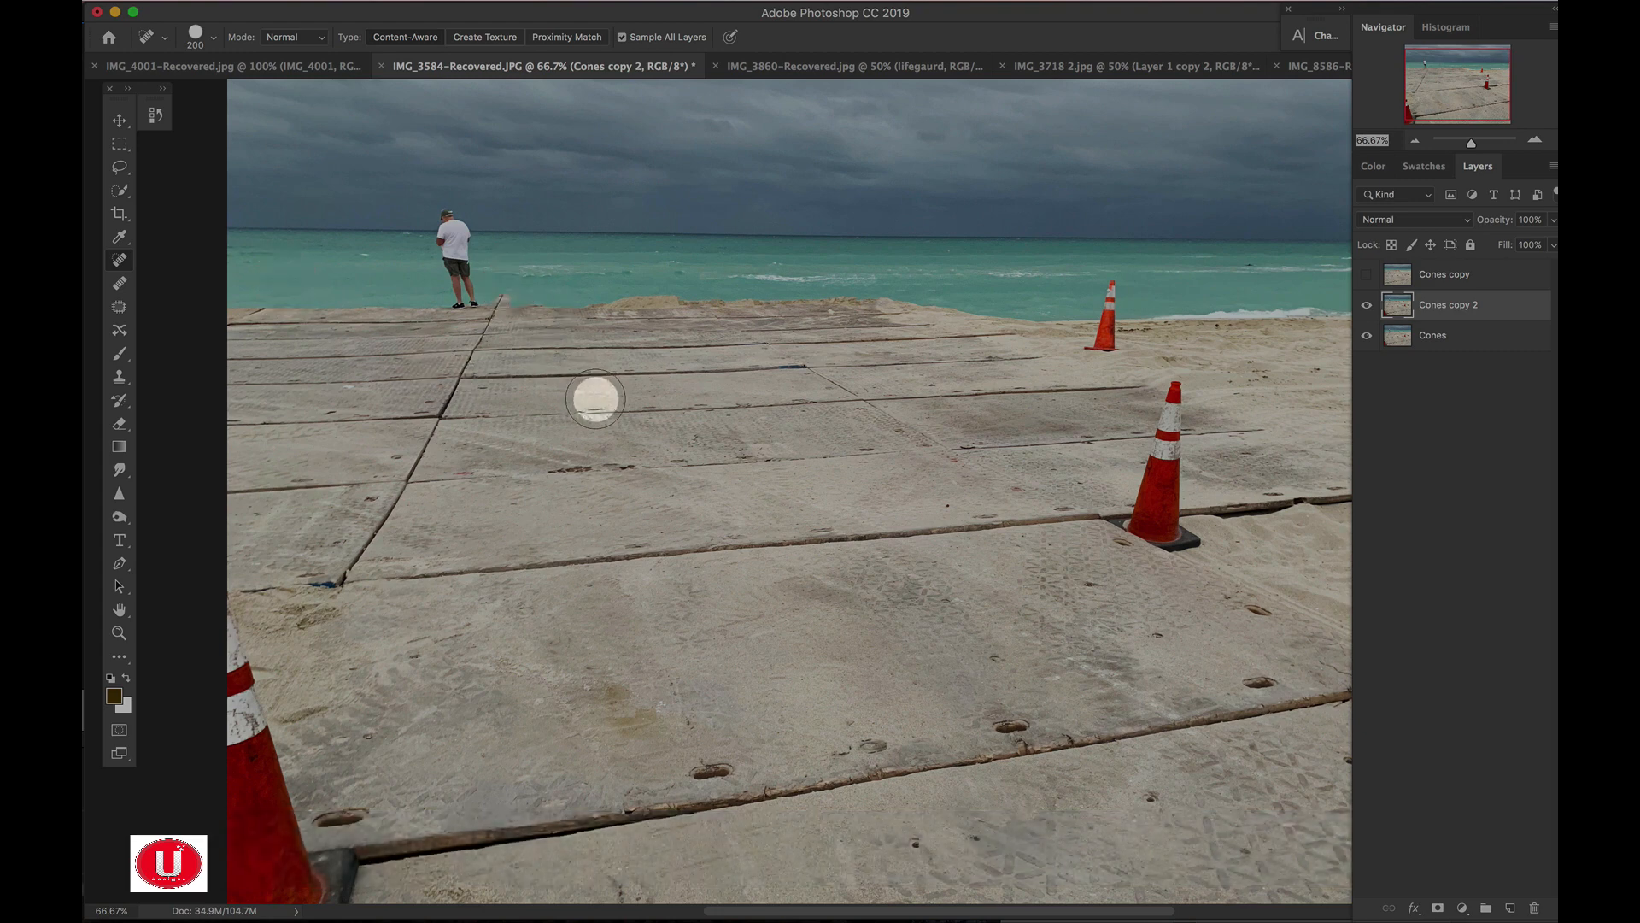
Set the healing brush size to 300 and remove the remaining distant cone by the surf.
{"action": "key", "text": "bracketright"}
{"action": "key", "text": "bracketright"}
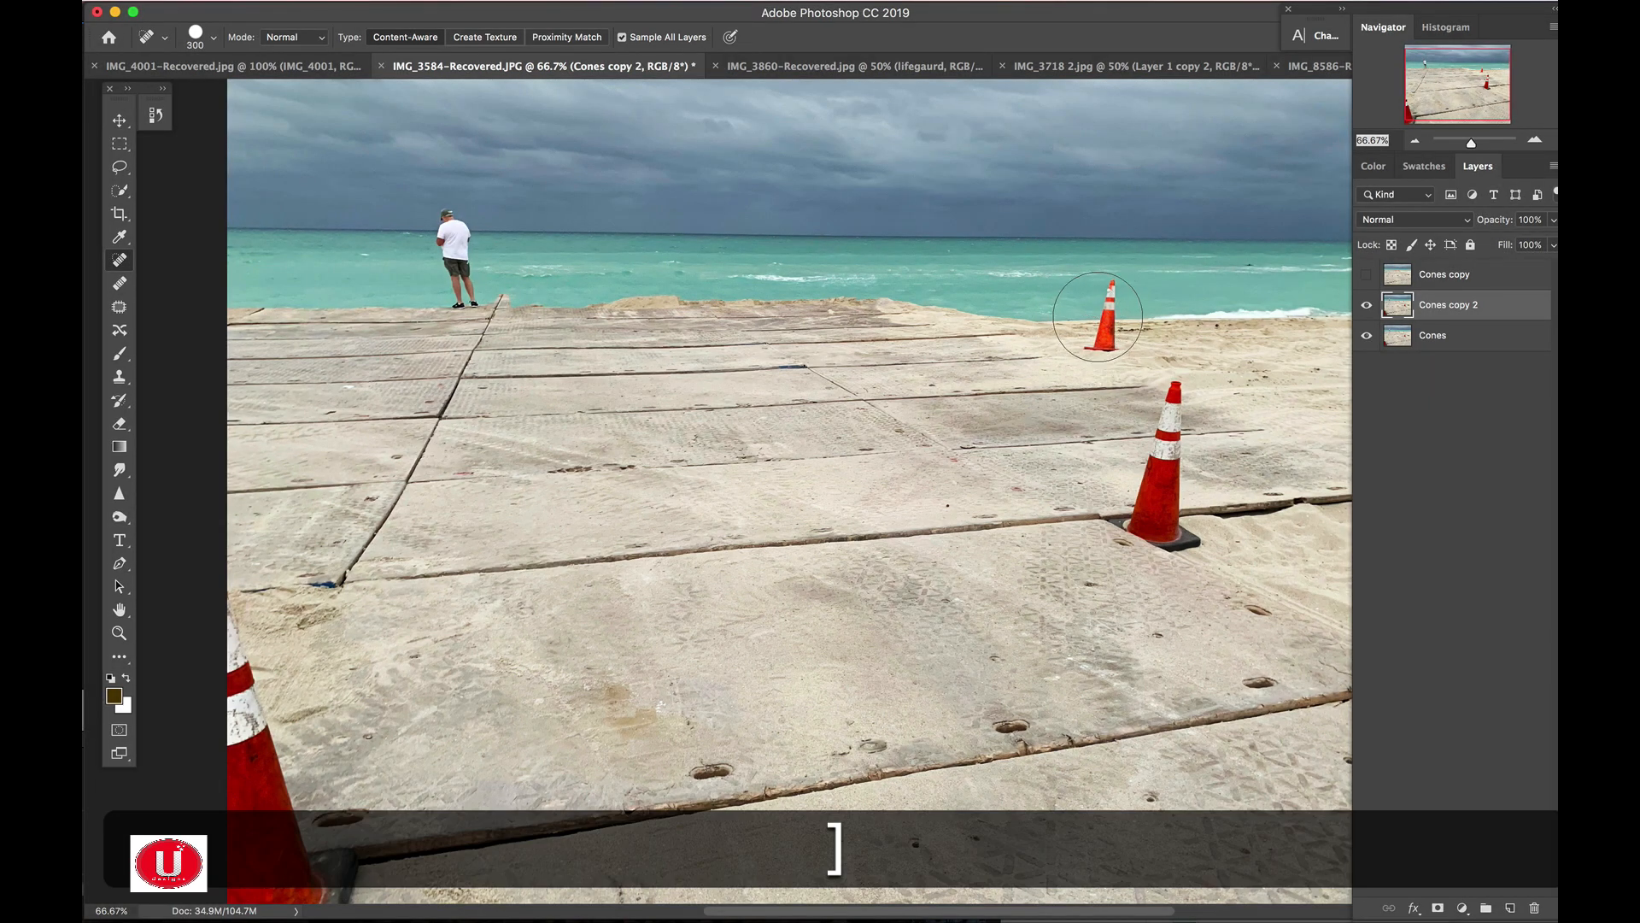
{"action": "left_click", "coordinate": [1100, 315]}
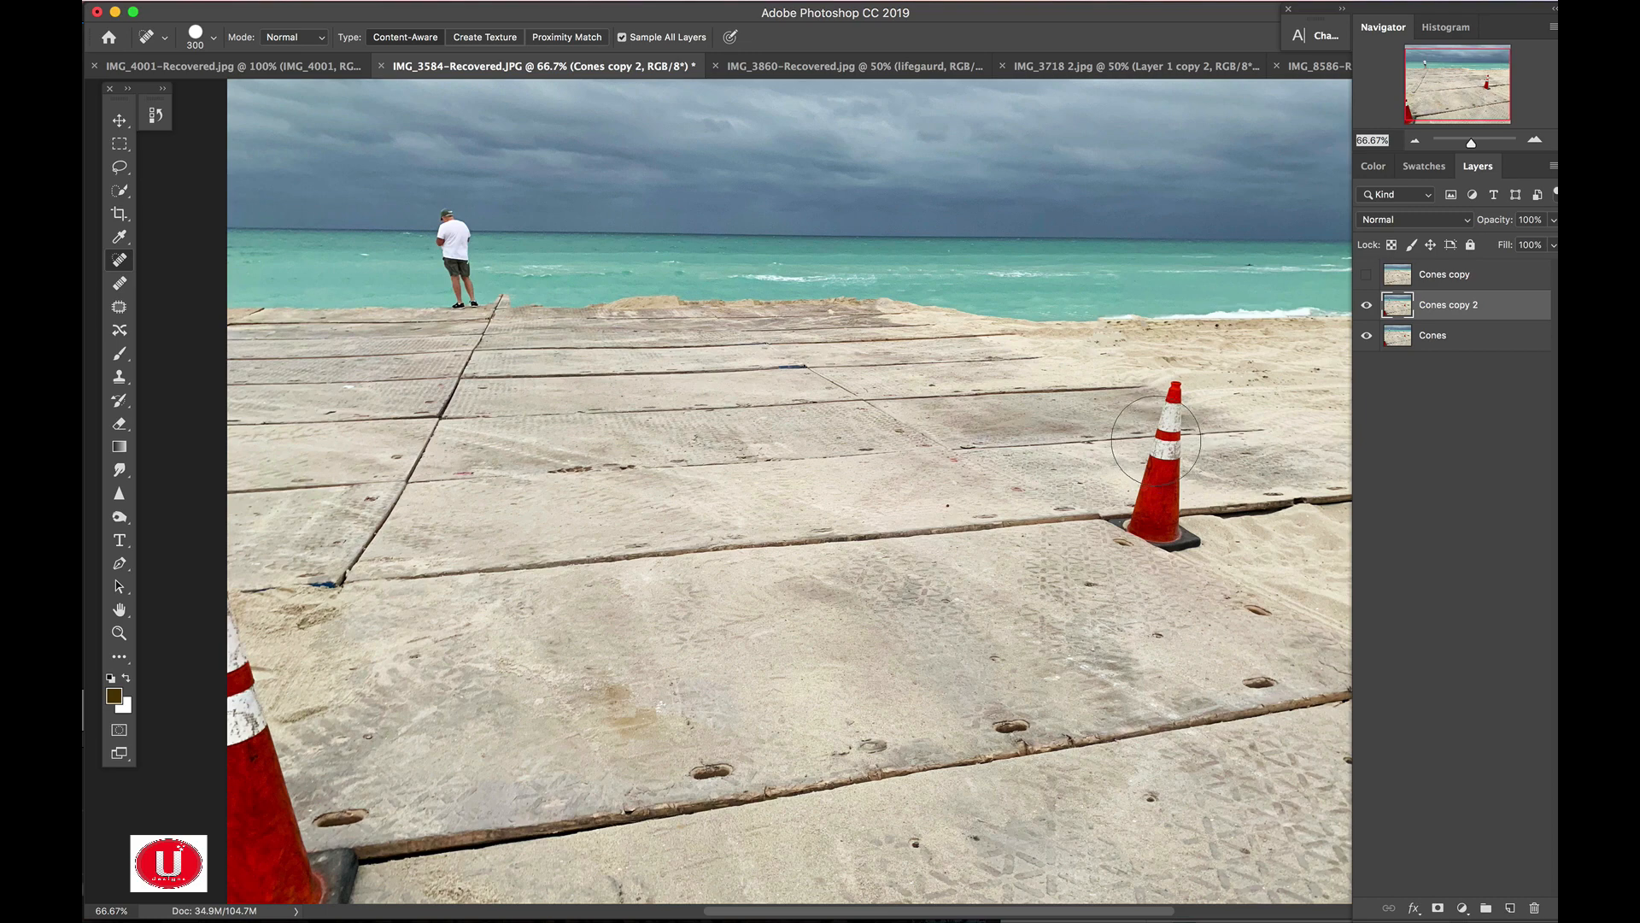
Set the Spot Healing Brush size to 600 and remove the tall cone standing on the boards near the sand.
{"action": "key", "text": "bracketright"}
{"action": "key", "text": "bracketright"}
{"action": "key", "text": "bracketright"}
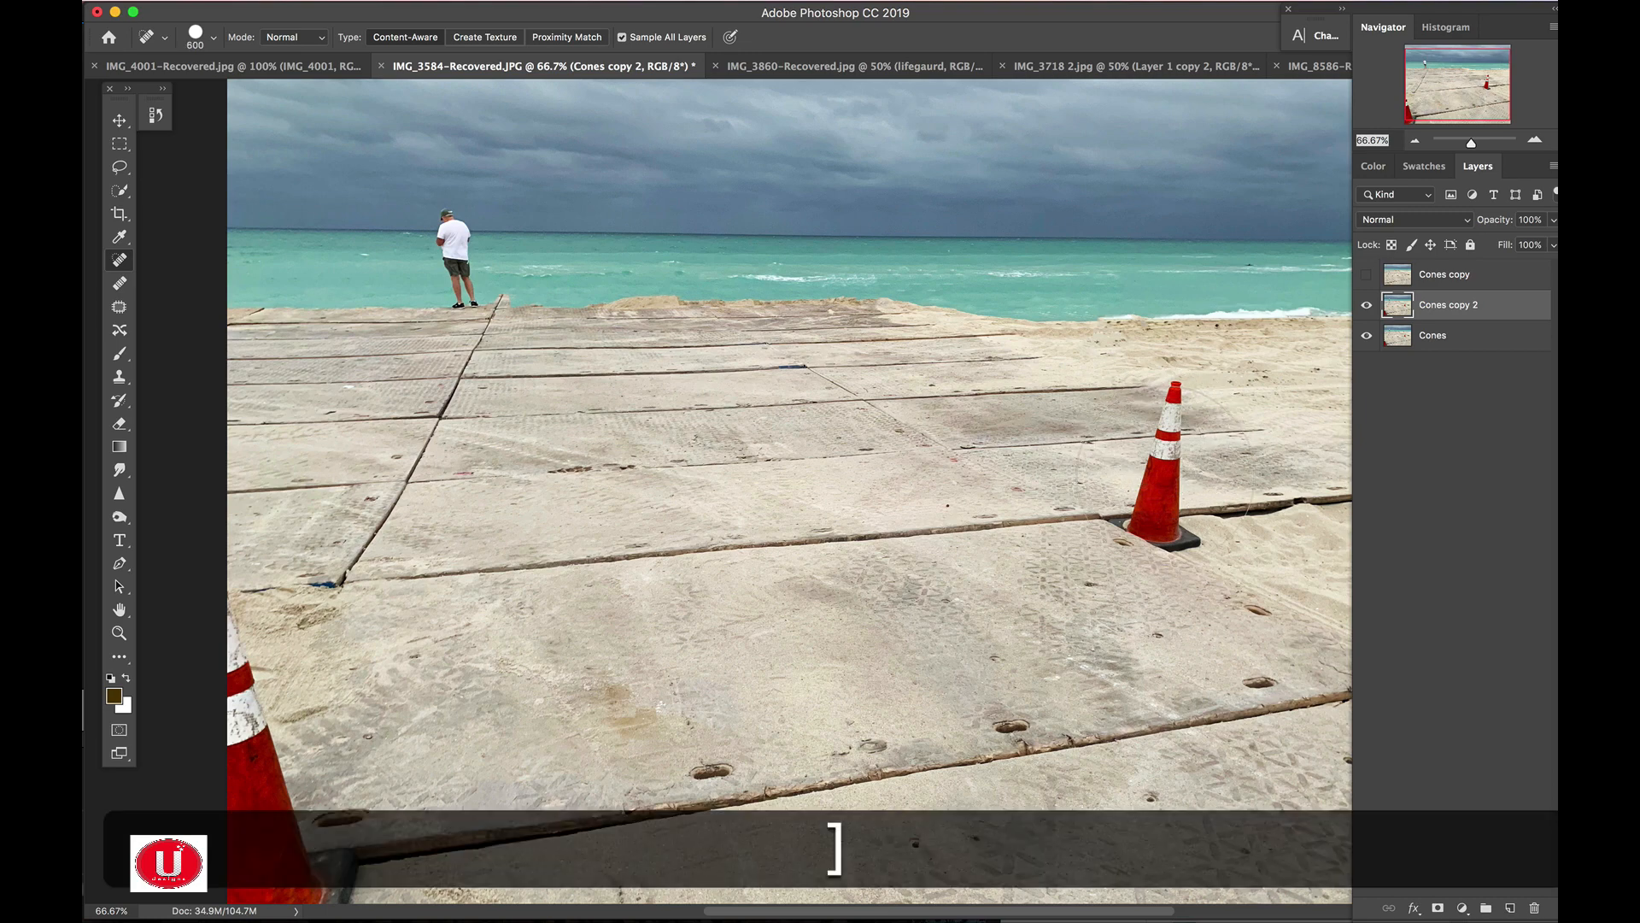
{"action": "left_click", "coordinate": [1171, 469]}
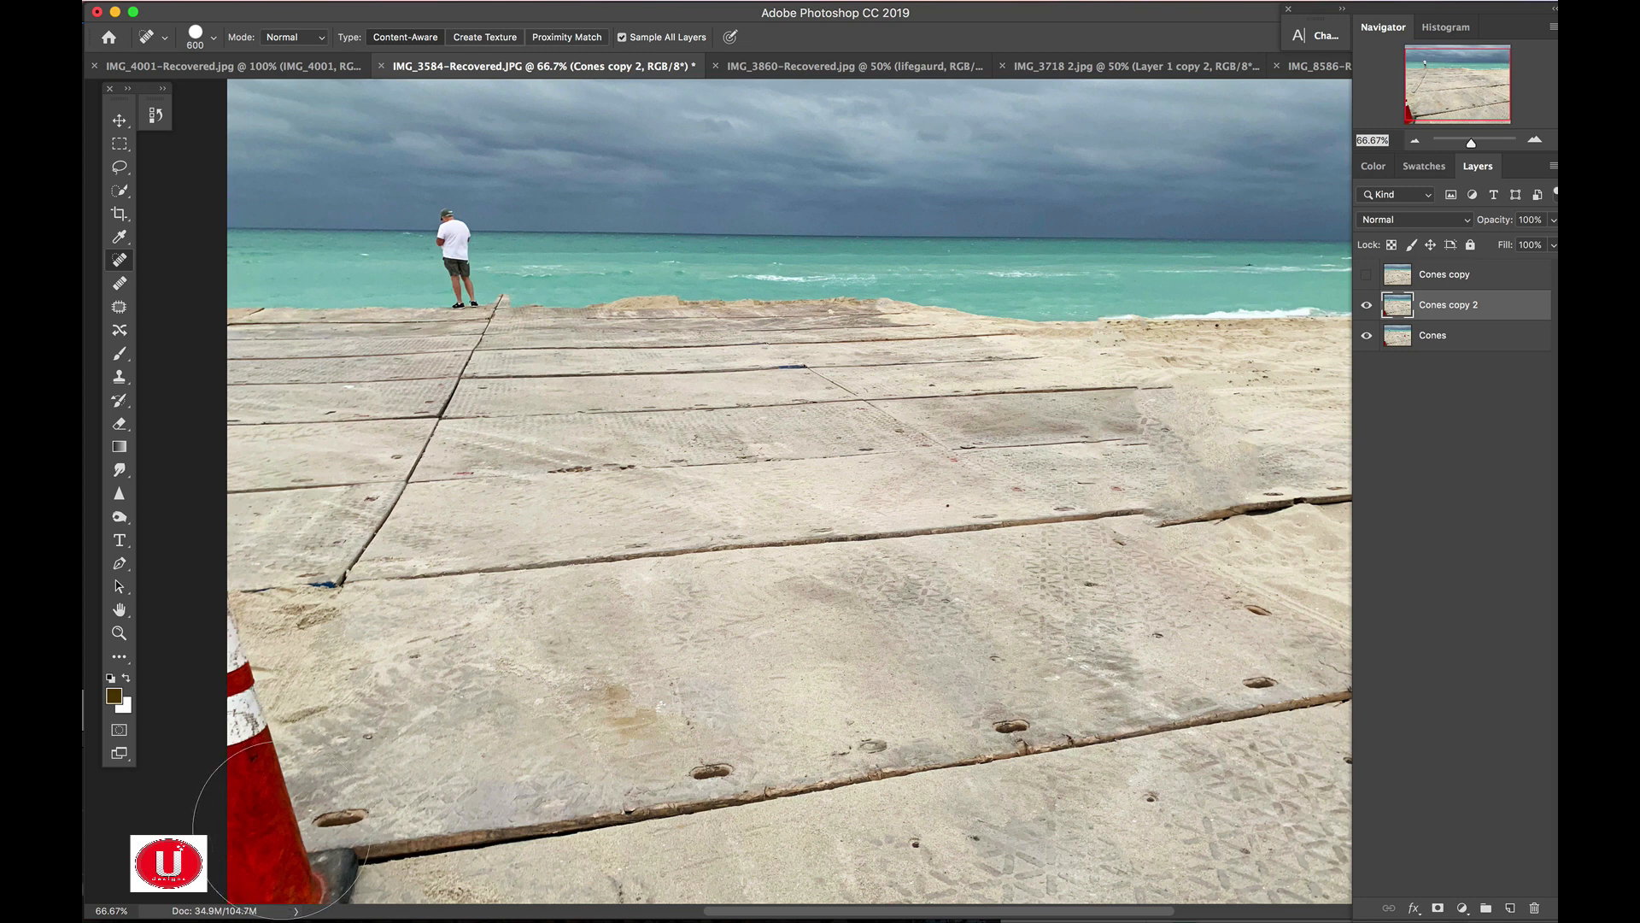
{"action": "left_click_drag", "start_coordinate": [272, 825], "coordinate": [258, 831]}
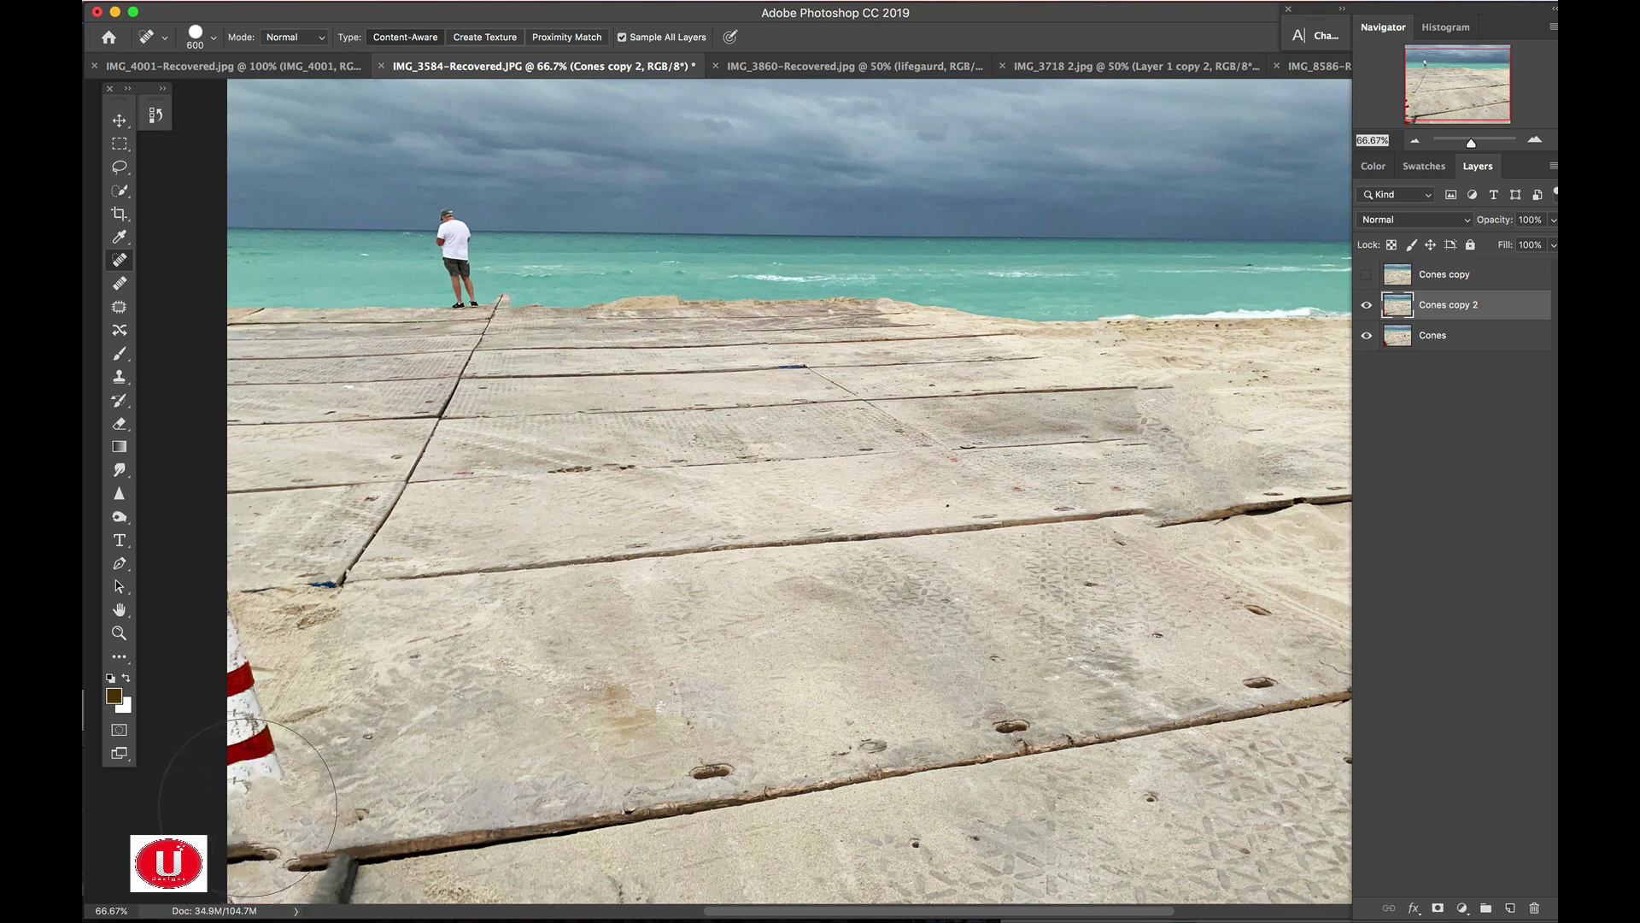
{"action": "key", "text": "super+z"}
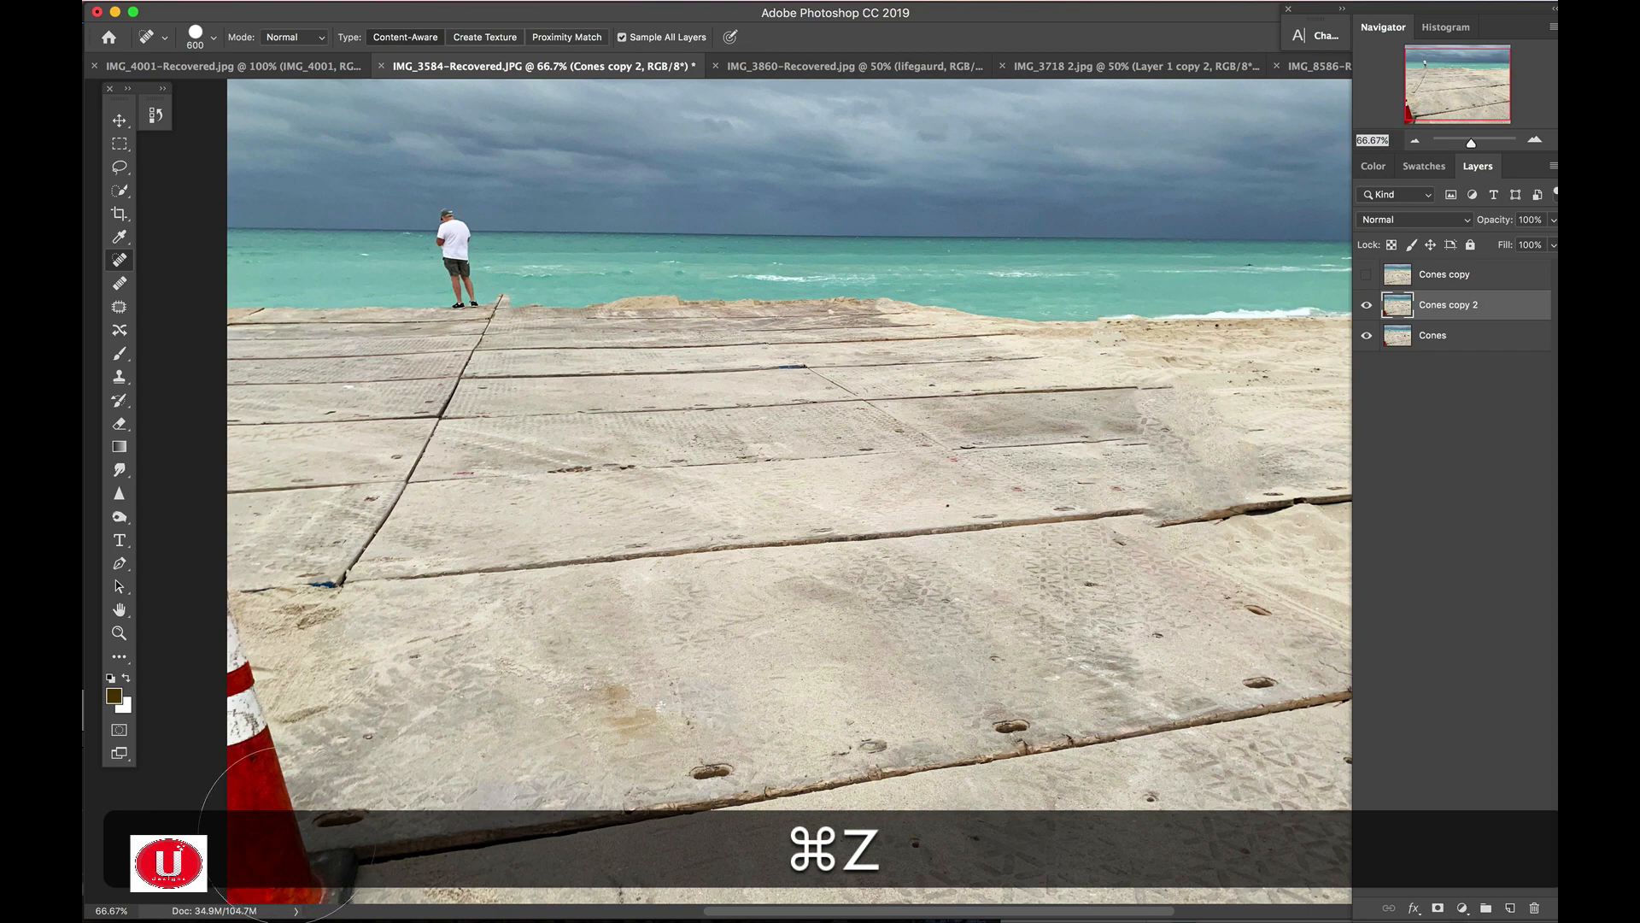
{"action": "left_click_drag", "start_coordinate": [270, 818], "coordinate": [290, 818]}
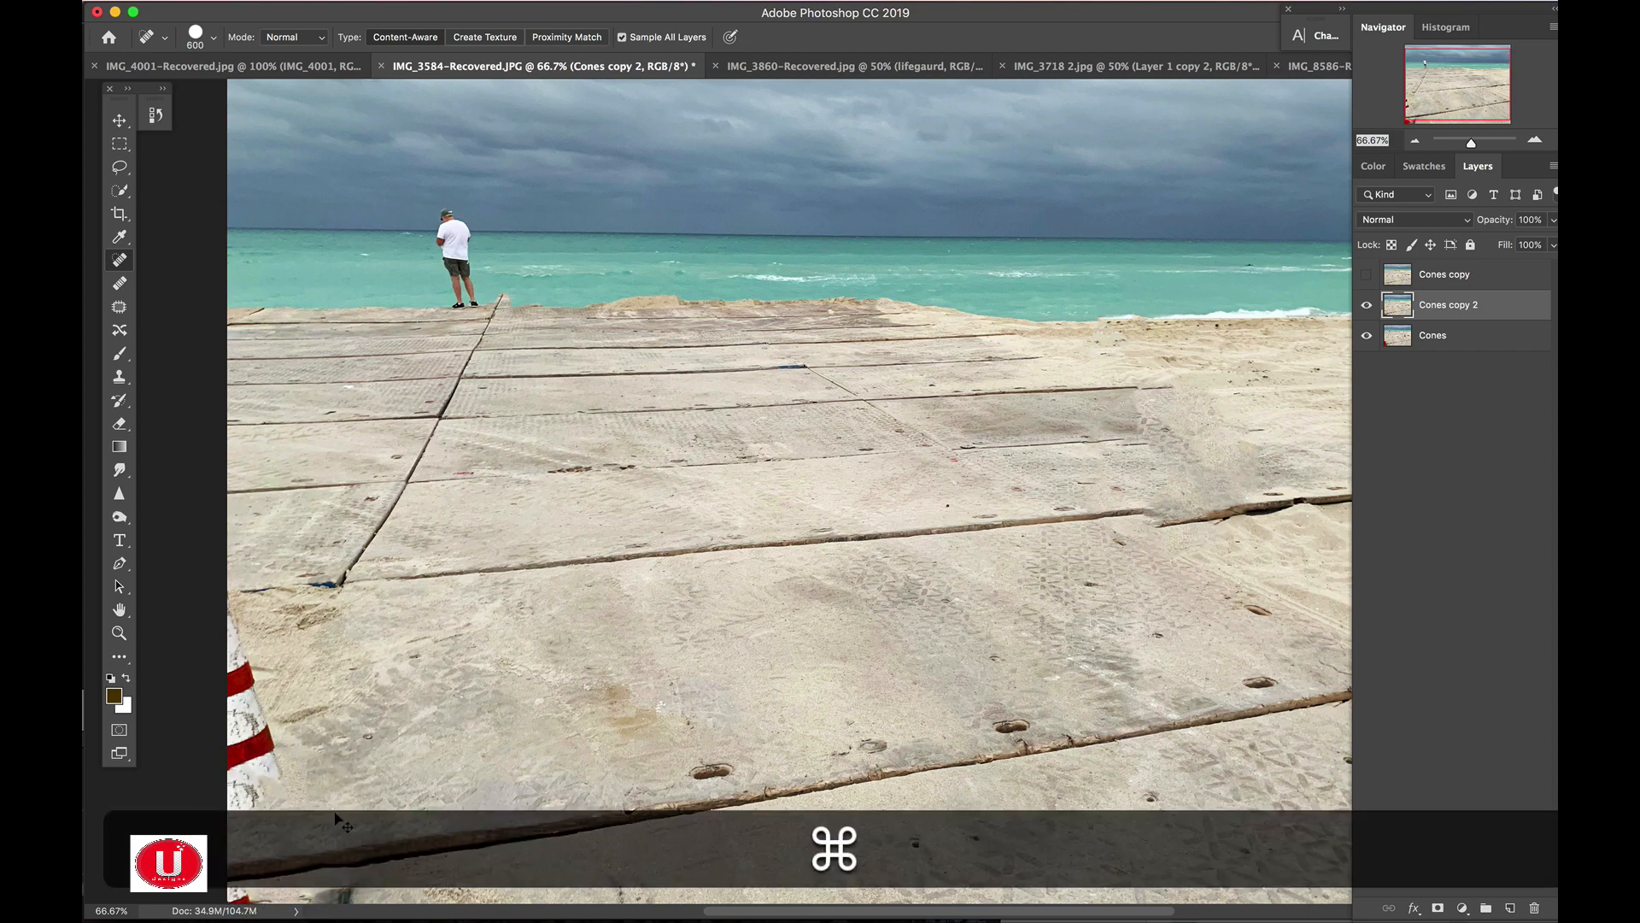
{"action": "key", "text": "super+z"}
Set the healing brush size to 700 and remove the large foreground cone at the photo's edge.
{"action": "key", "text": "super+bracketright"}
{"action": "left_click", "coordinate": [330, 824]}
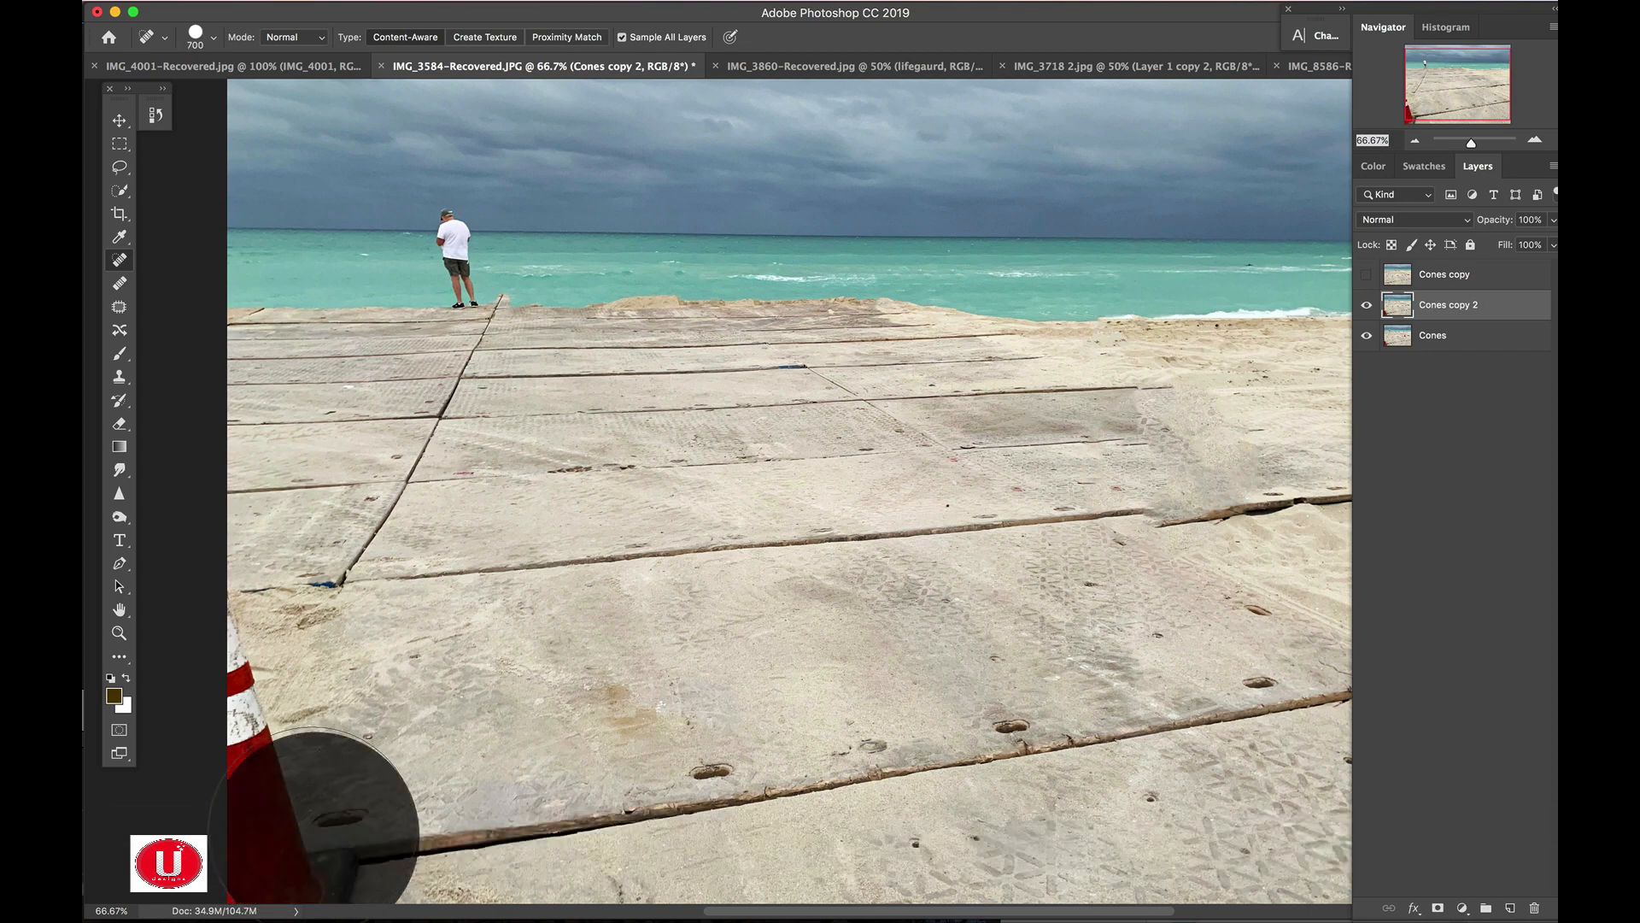
{"action": "key", "text": "super+z"}
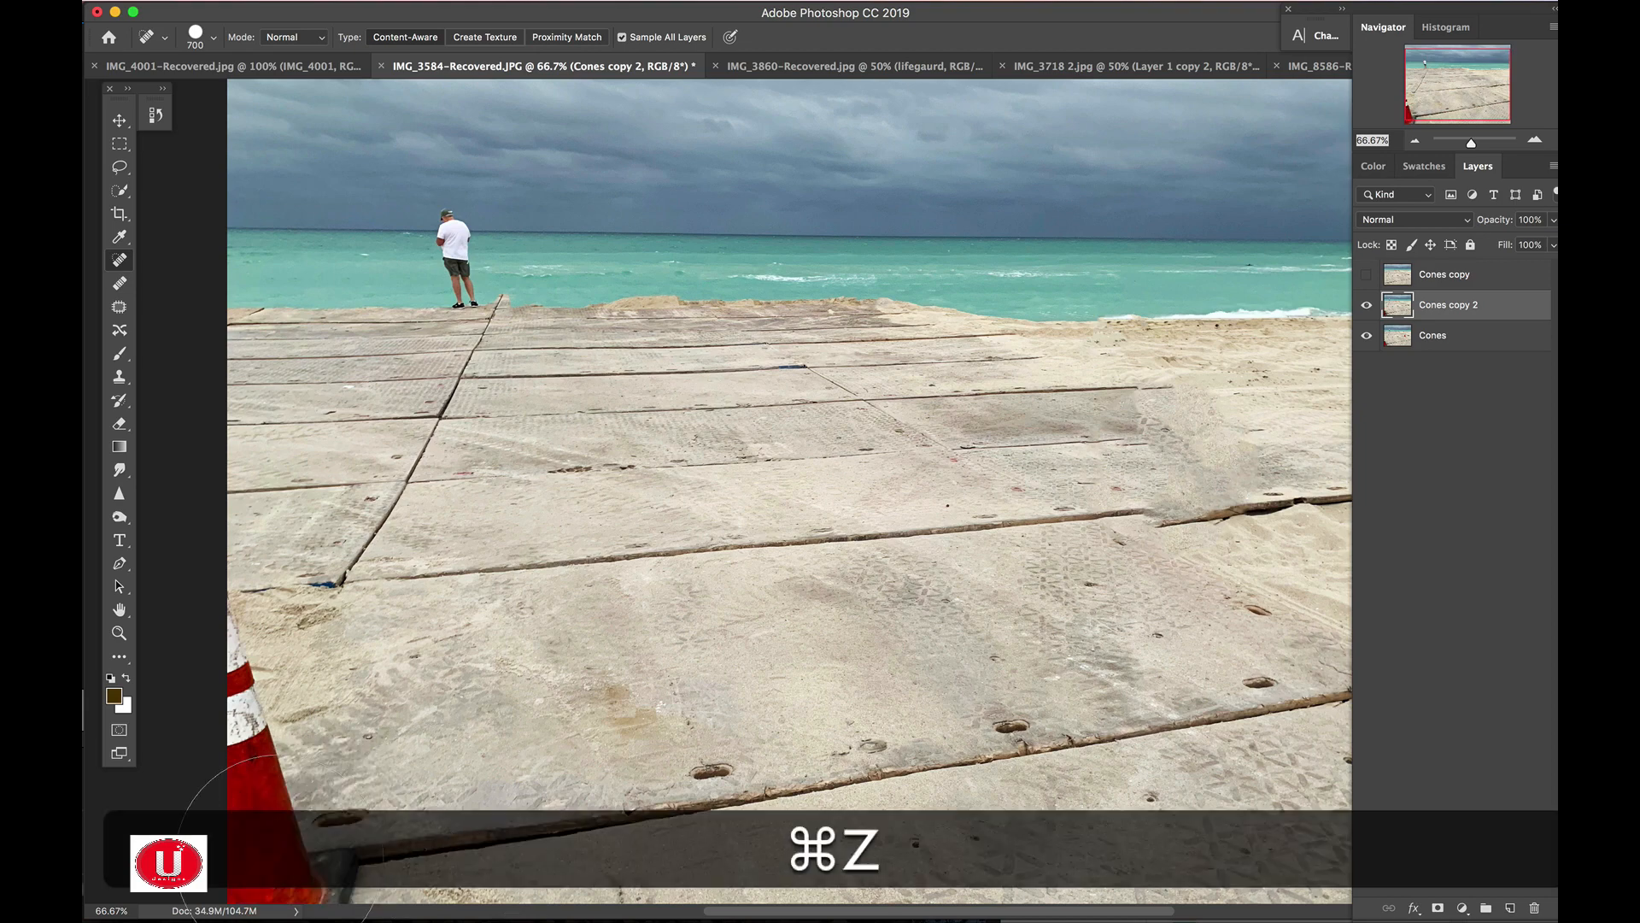
{"action": "left_click", "coordinate": [285, 846]}
{"action": "left_click", "coordinate": [251, 699]}
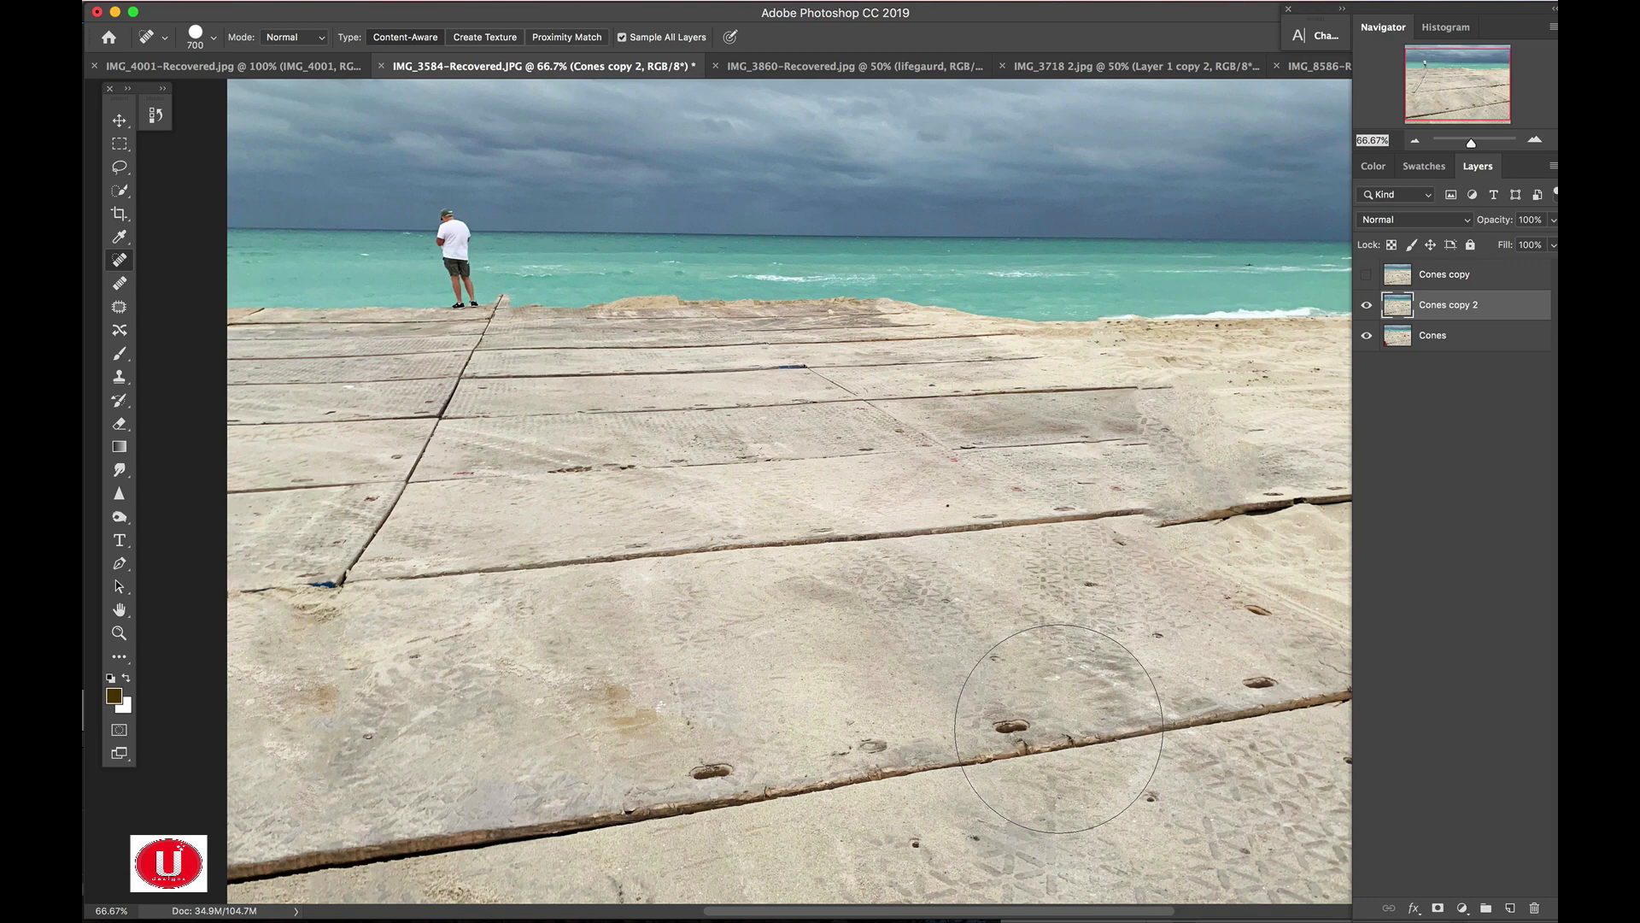
Set the healing brush size to 400 and remove the man standing at the waterline.
{"action": "key", "text": "bracketleft"}
{"action": "key", "text": "bracketleft"}
{"action": "key", "text": "bracketleft"}
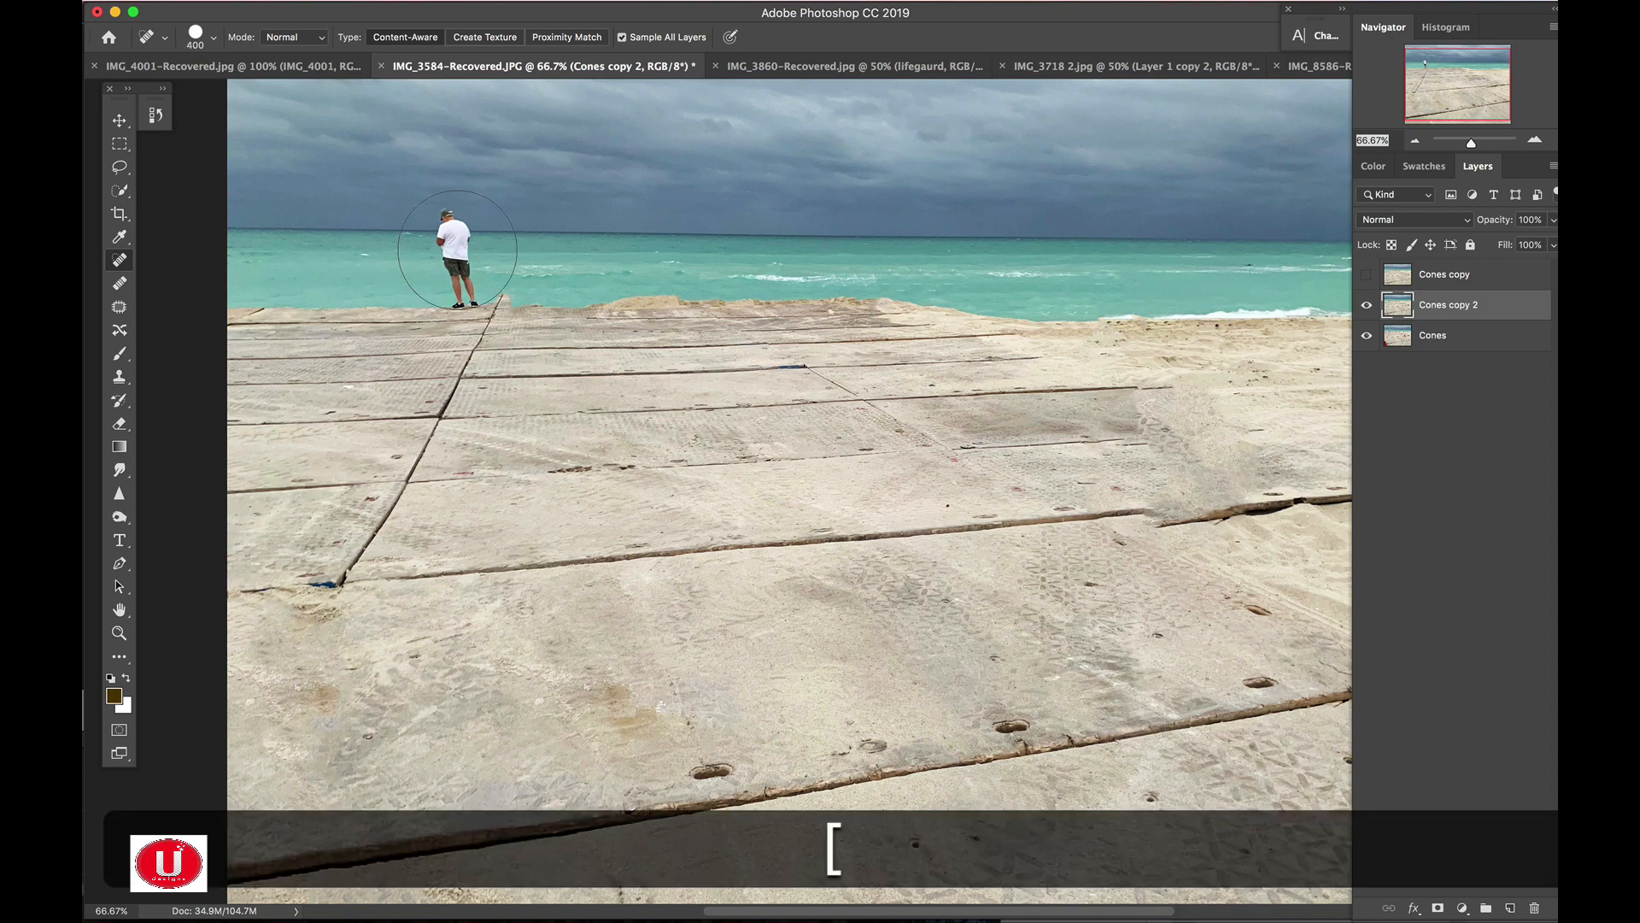
{"action": "left_click", "coordinate": [459, 252]}
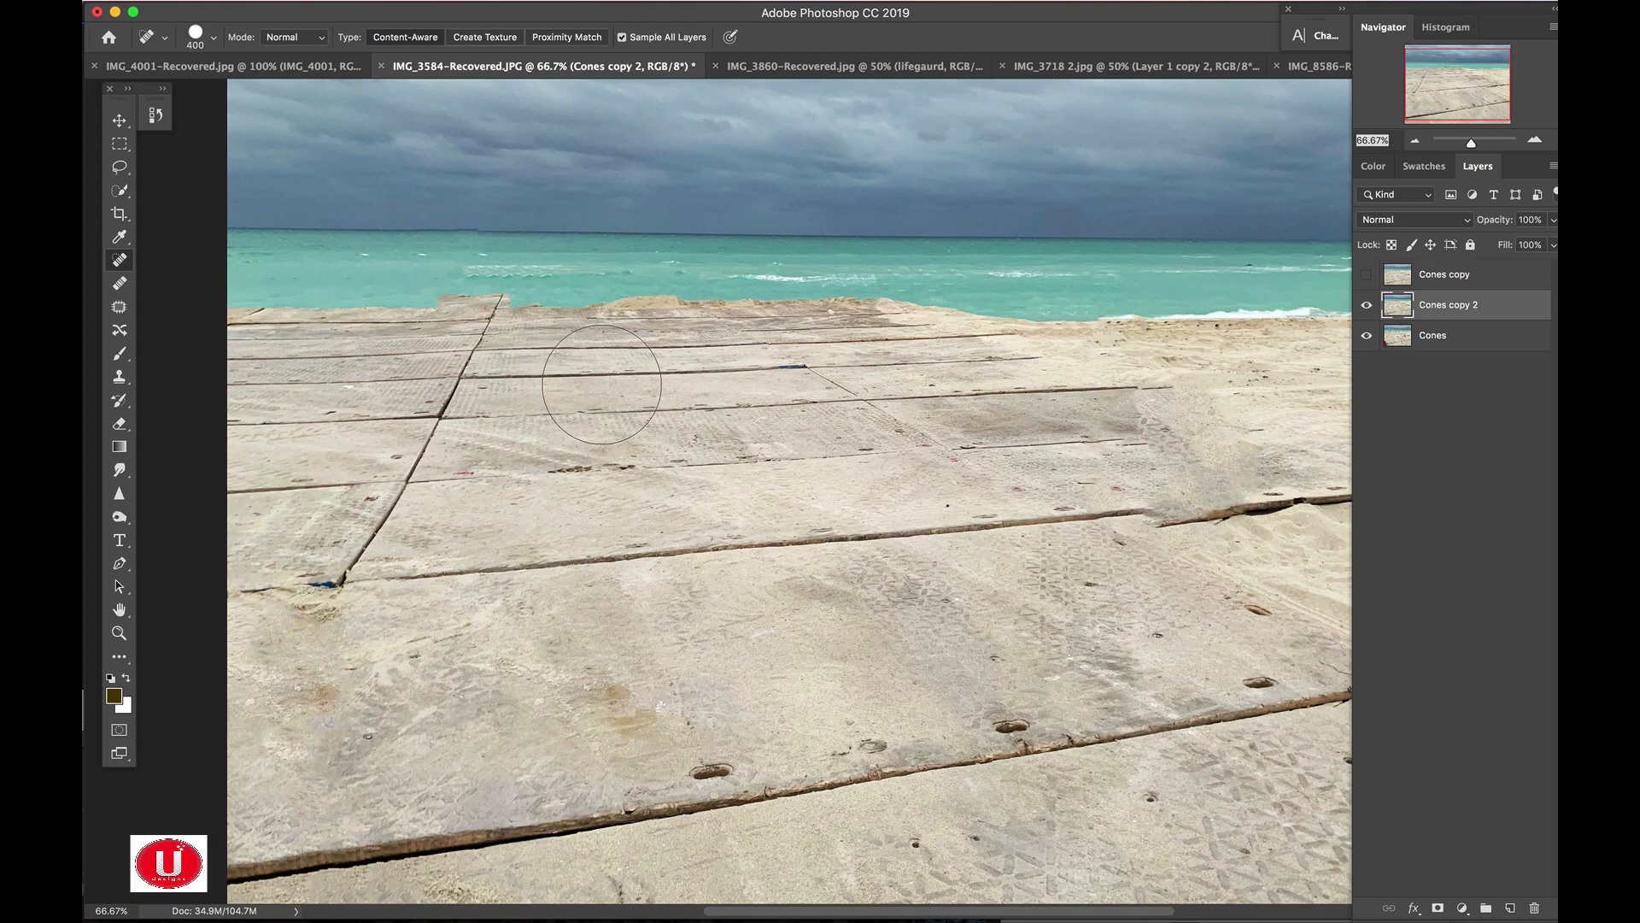
Compare the retouched Cones copy 2 layer with the original by toggling its visibility.
{"action": "key", "text": "super+minus"}
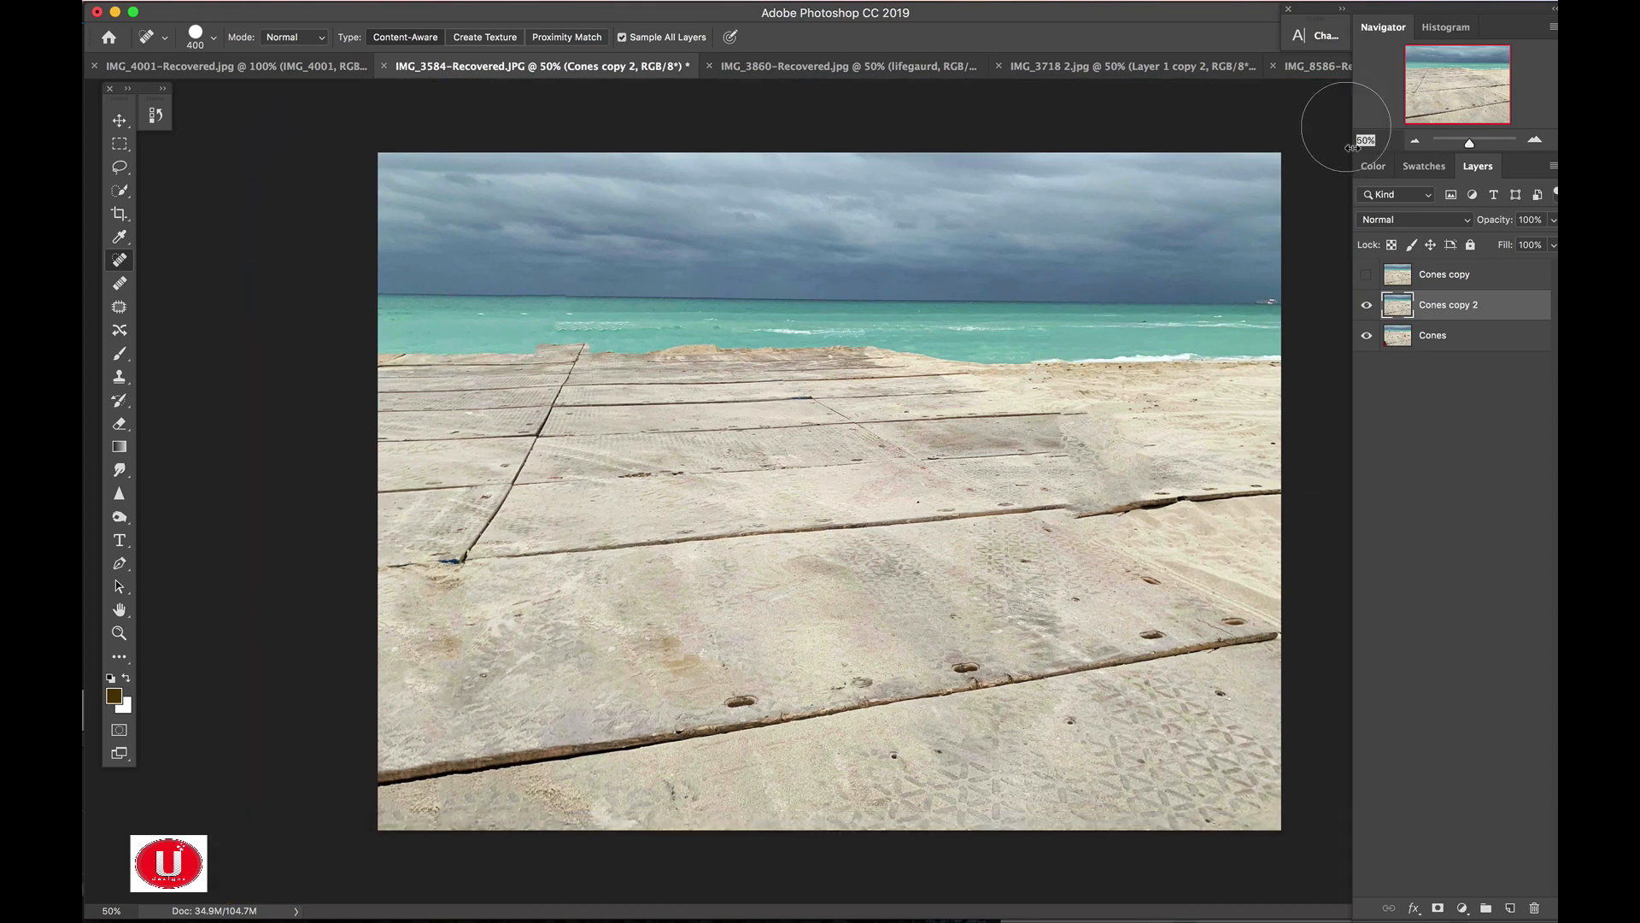
{"action": "left_click", "coordinate": [1366, 308]}
{"action": "left_click", "coordinate": [1366, 307]}
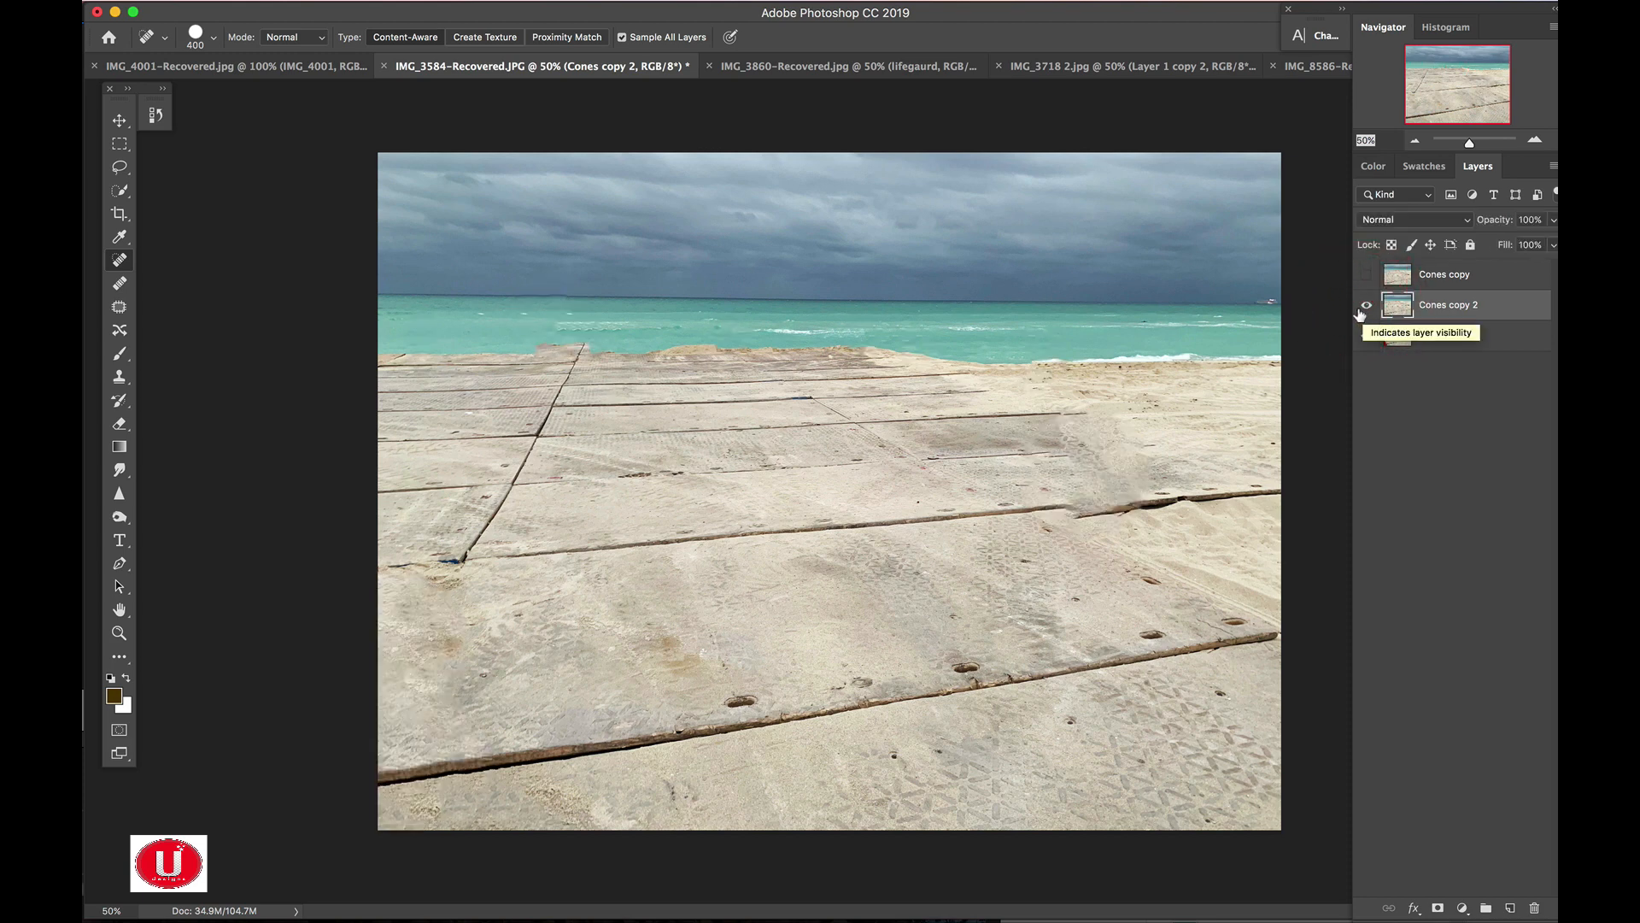
Switch to the IMG_4001 photo and compare the dragon's flame with the IMG_4001 copy 2 layer.
{"action": "left_click", "coordinate": [313, 71]}
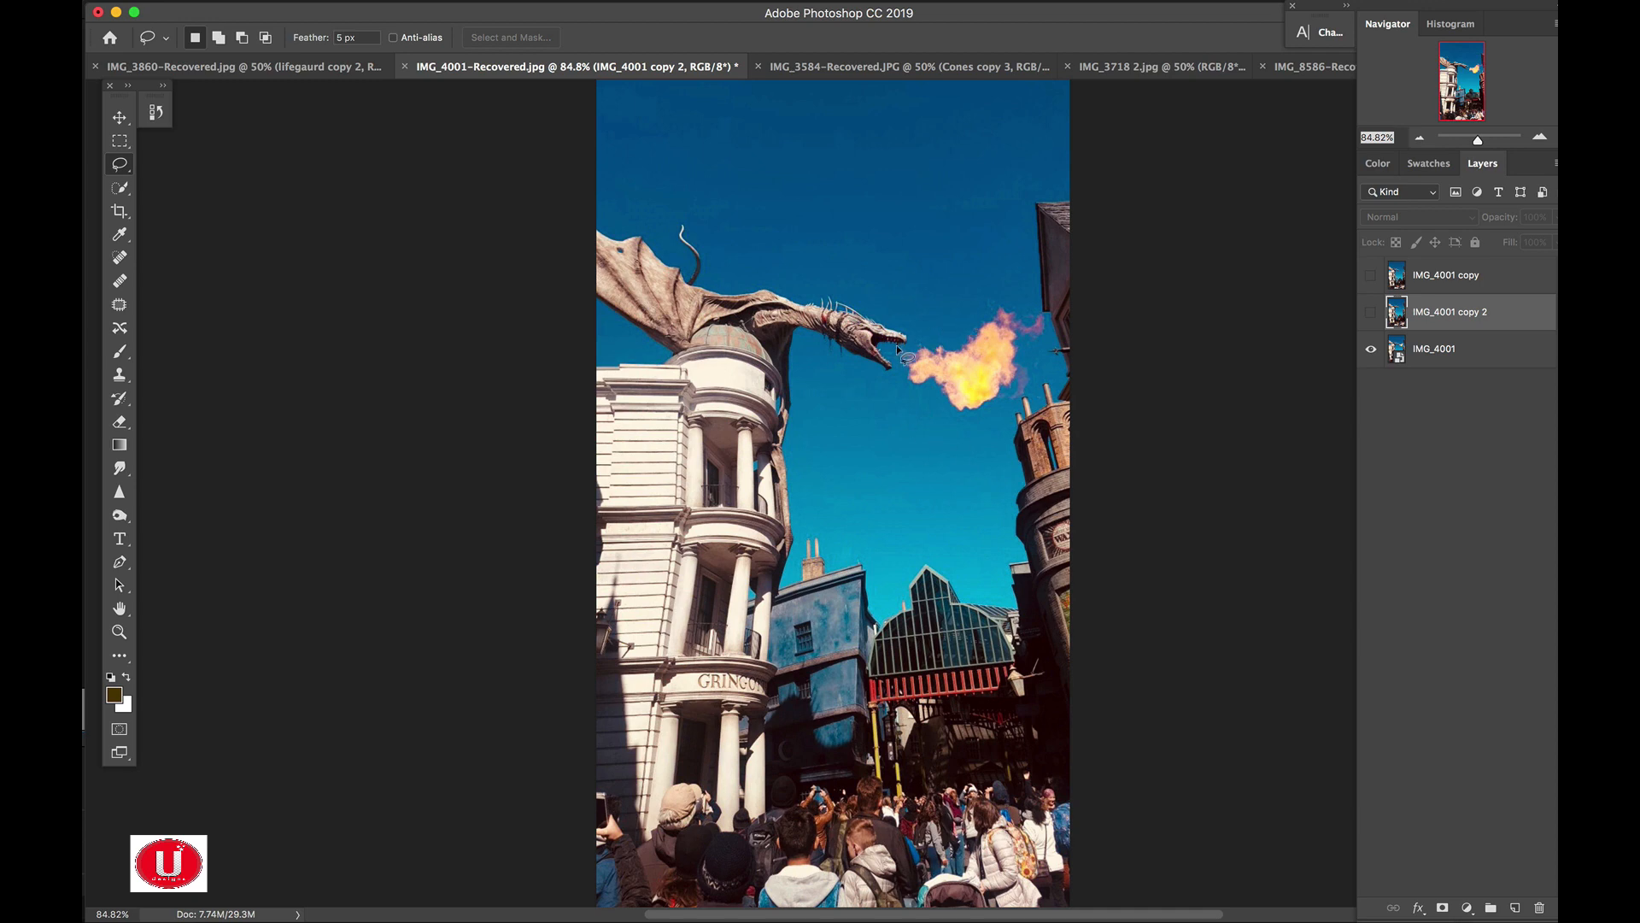
{"action": "key", "text": "super+1"}
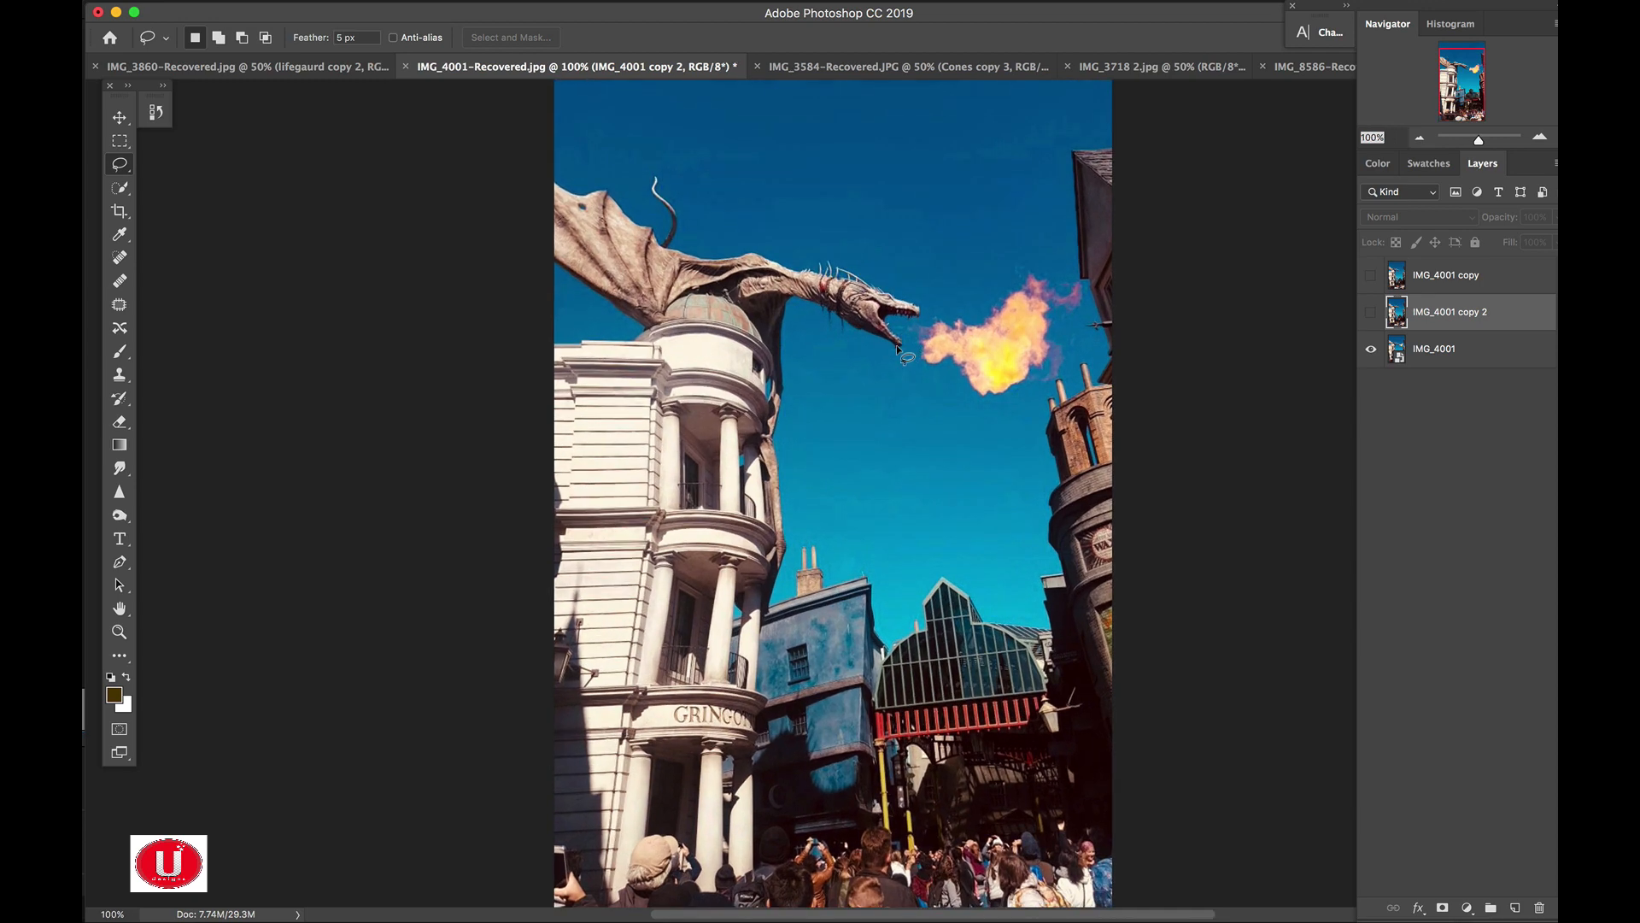
{"action": "key", "text": "super+plus"}
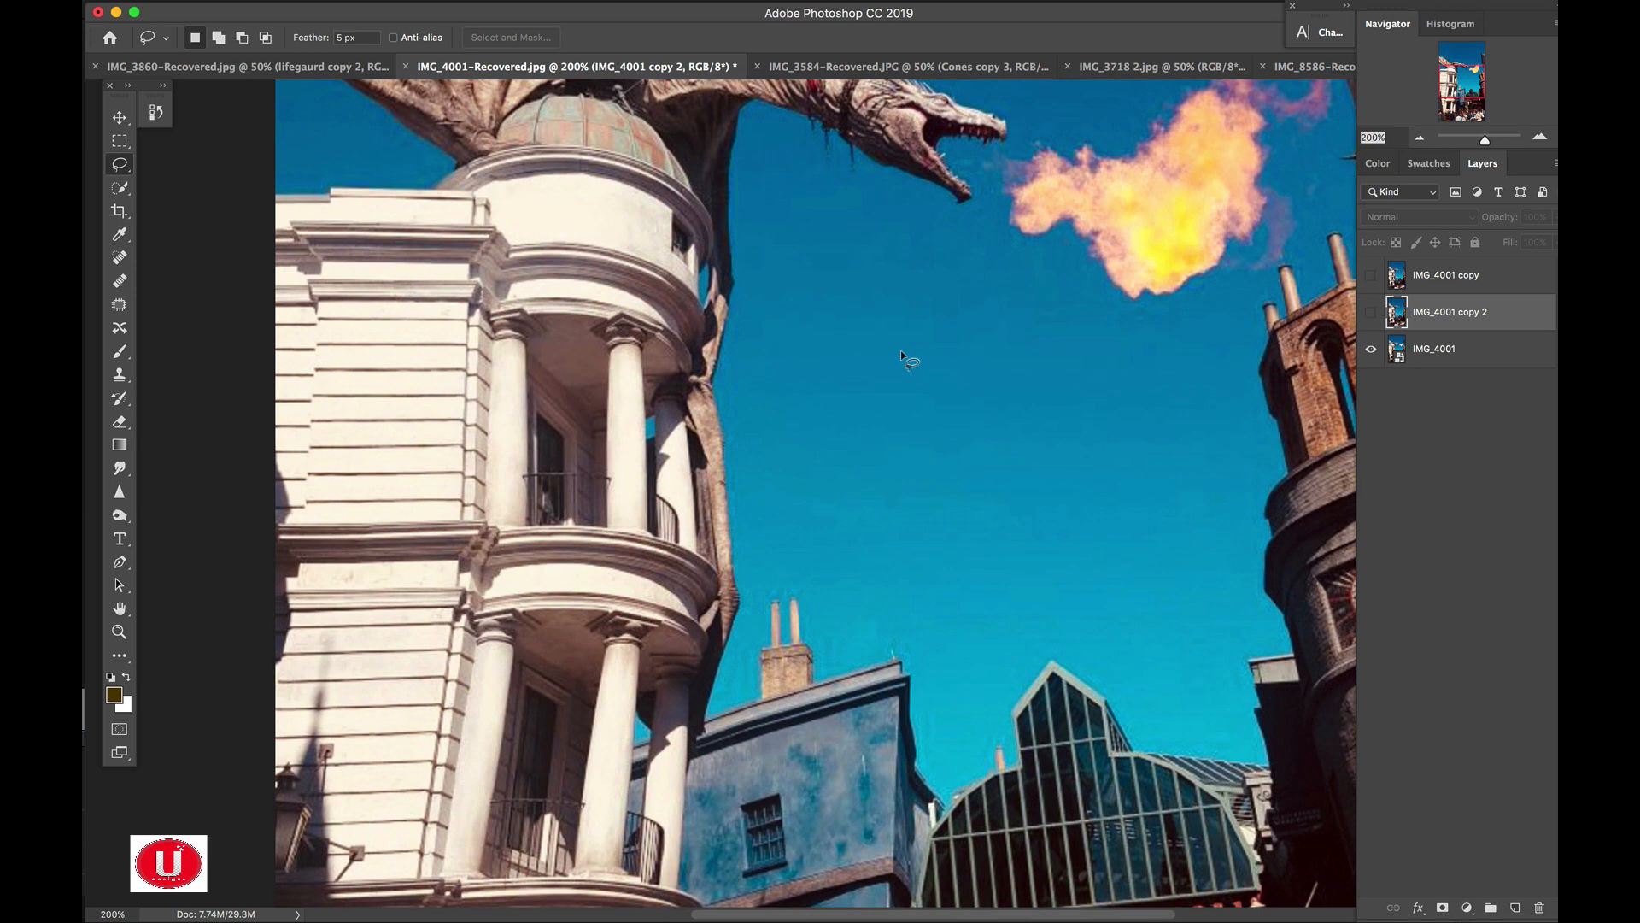
{"action": "key", "text": "space"}
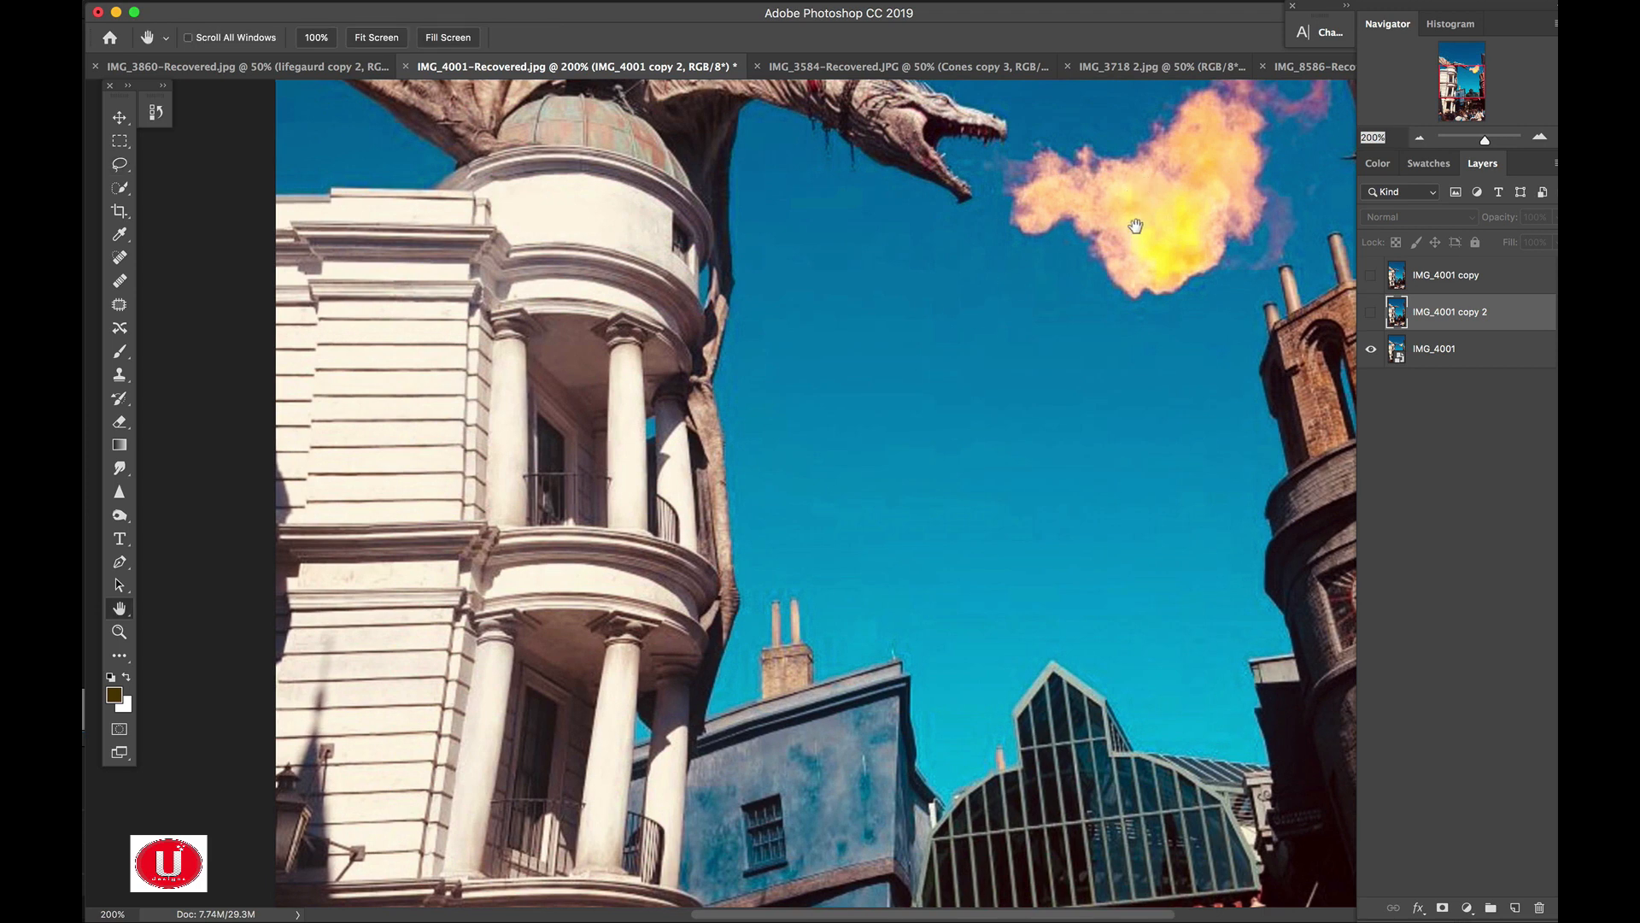
{"action": "left_click_drag", "start_coordinate": [1136, 227], "coordinate": [1008, 375]}
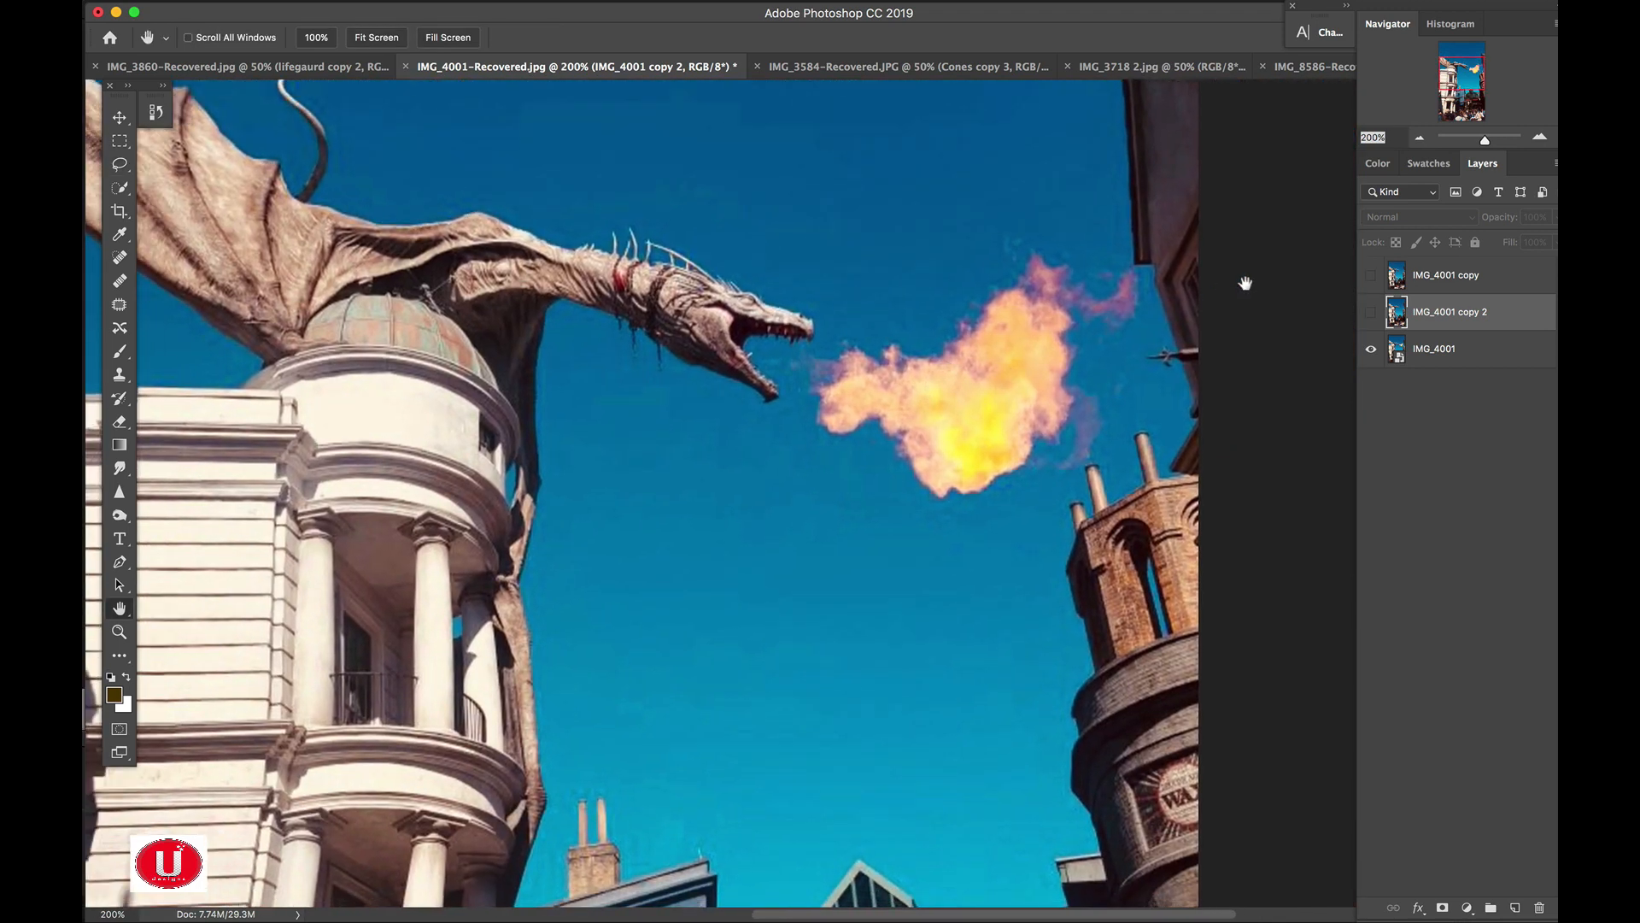
{"action": "left_click", "coordinate": [1370, 315]}
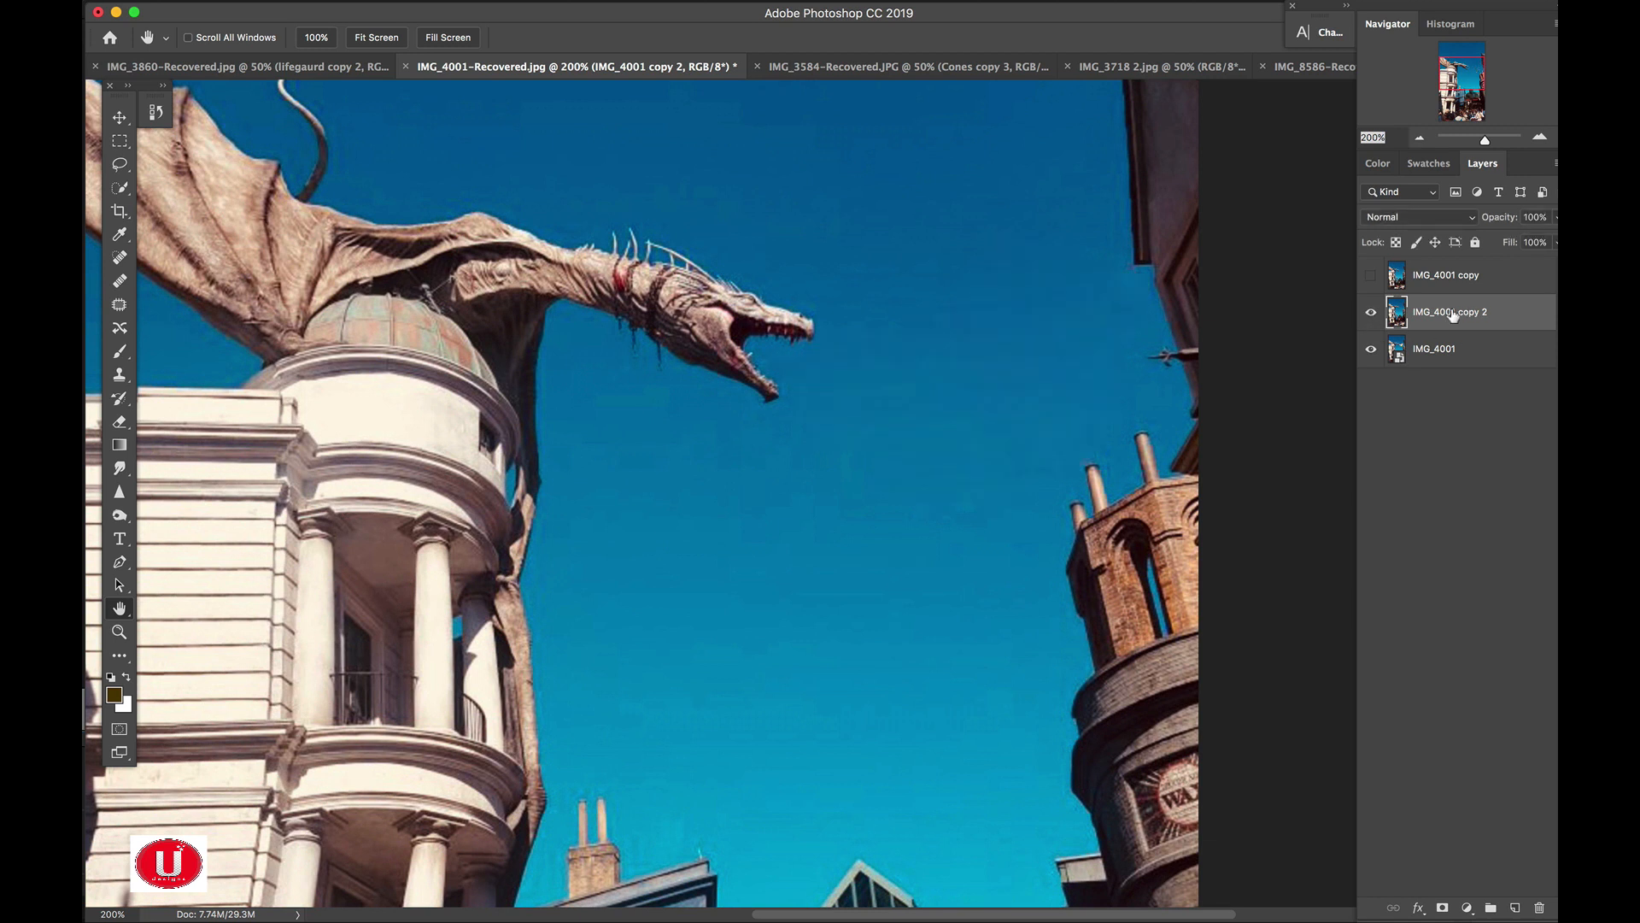
{"action": "left_click", "coordinate": [1366, 312]}
Duplicate the IMG_4001 layer and outline the dragon's flame on the copy with the Patch tool.
{"action": "left_click", "coordinate": [1422, 357]}
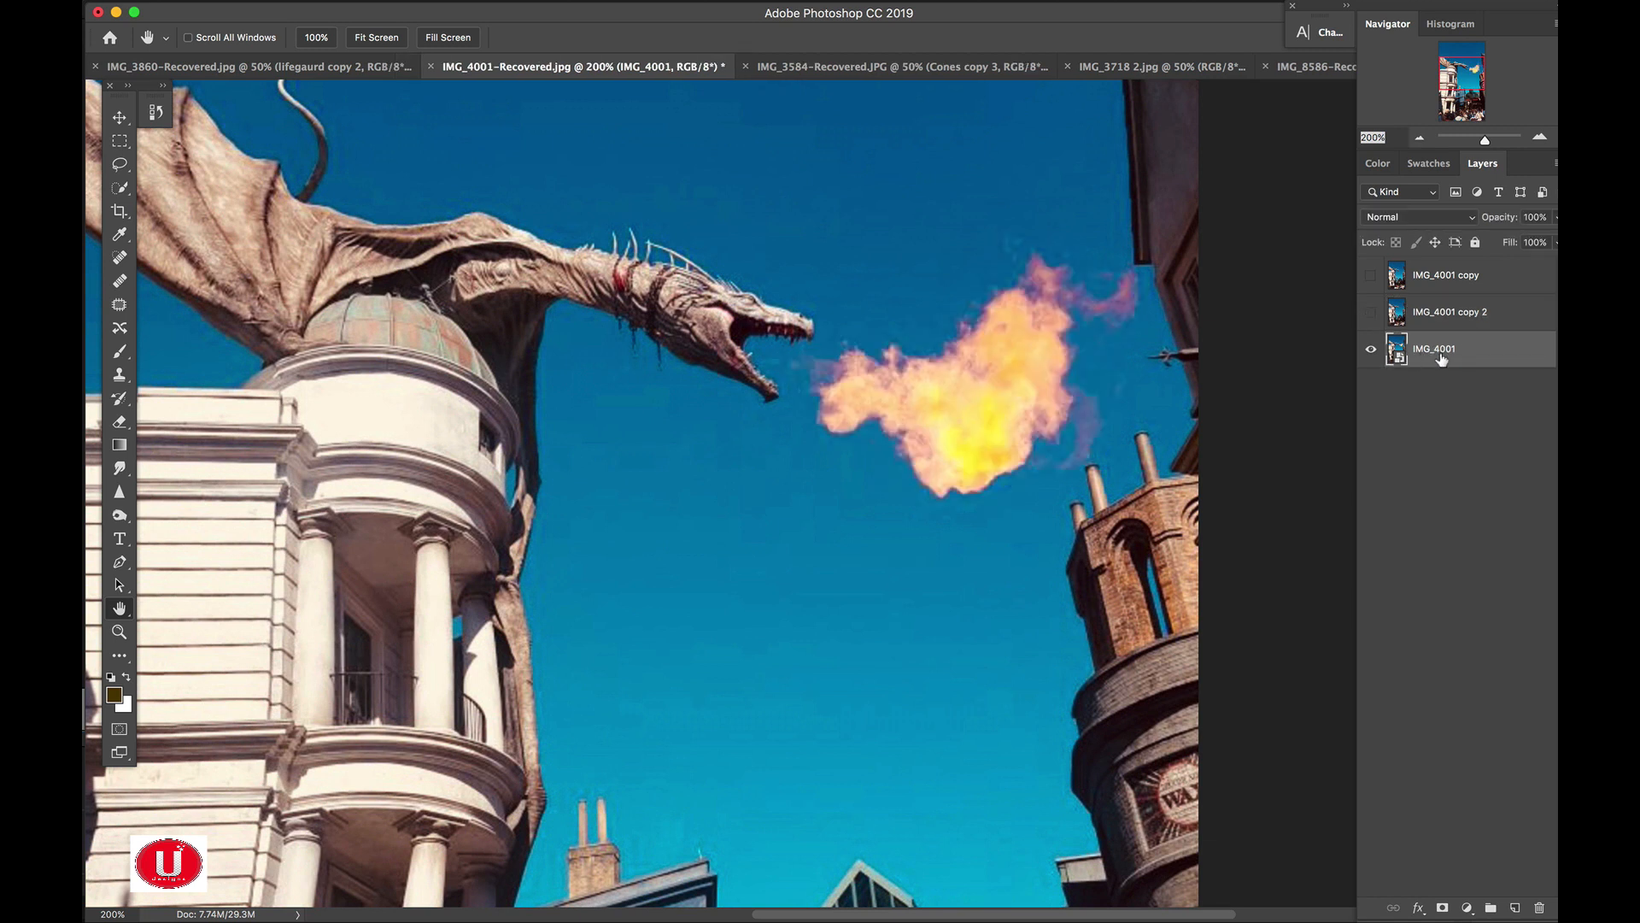
{"action": "key", "text": "super+j"}
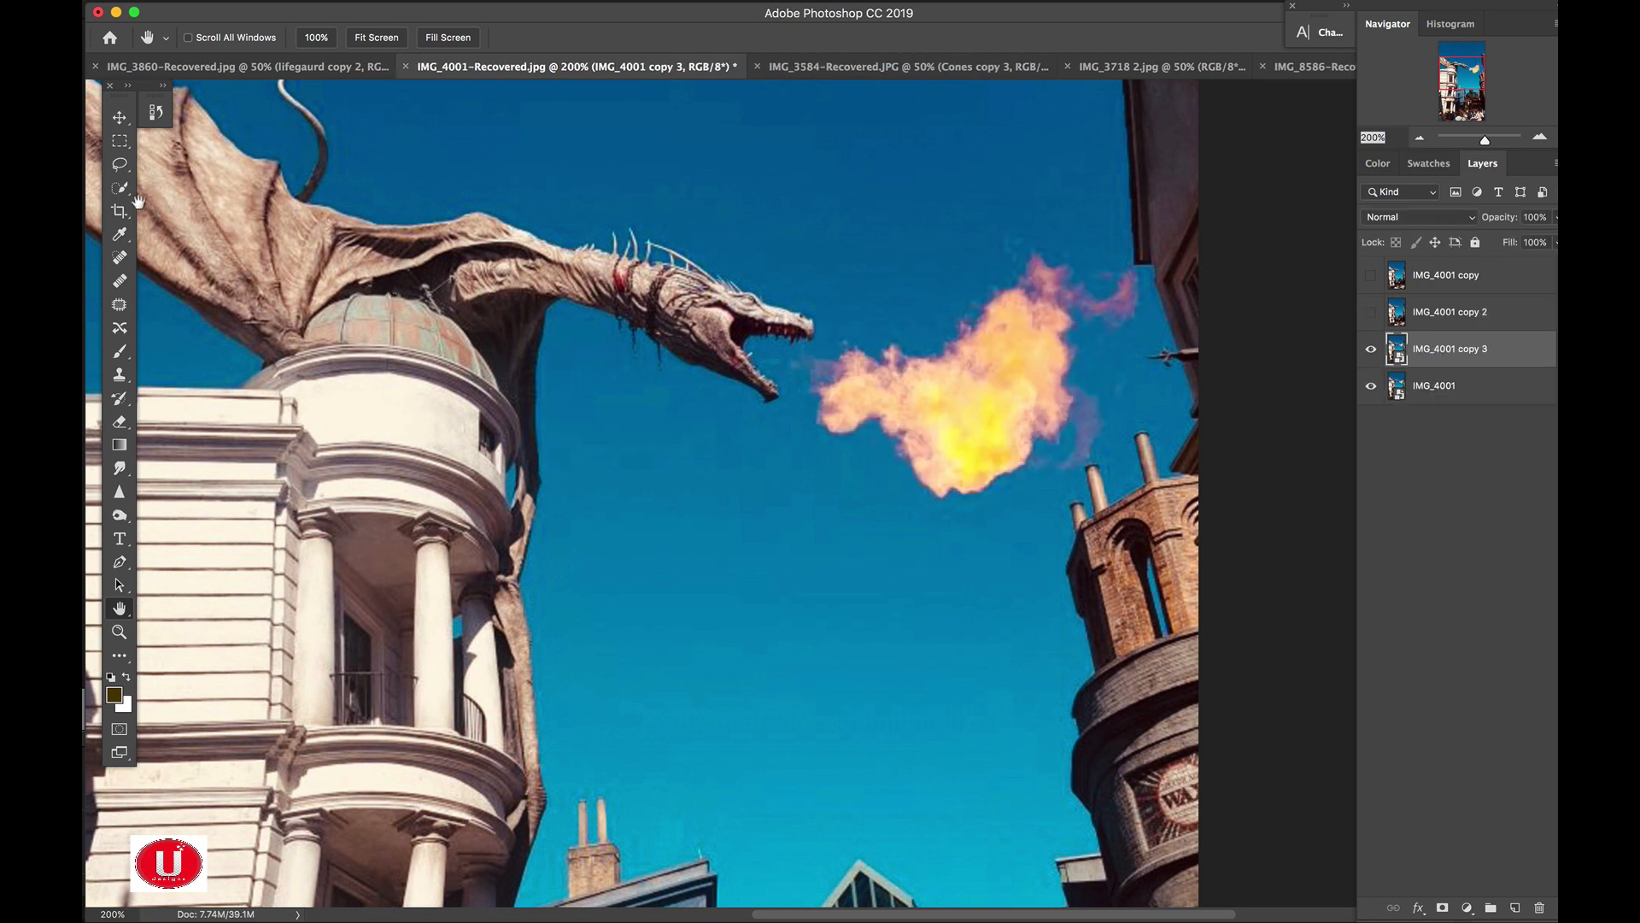
{"action": "left_click", "coordinate": [125, 313]}
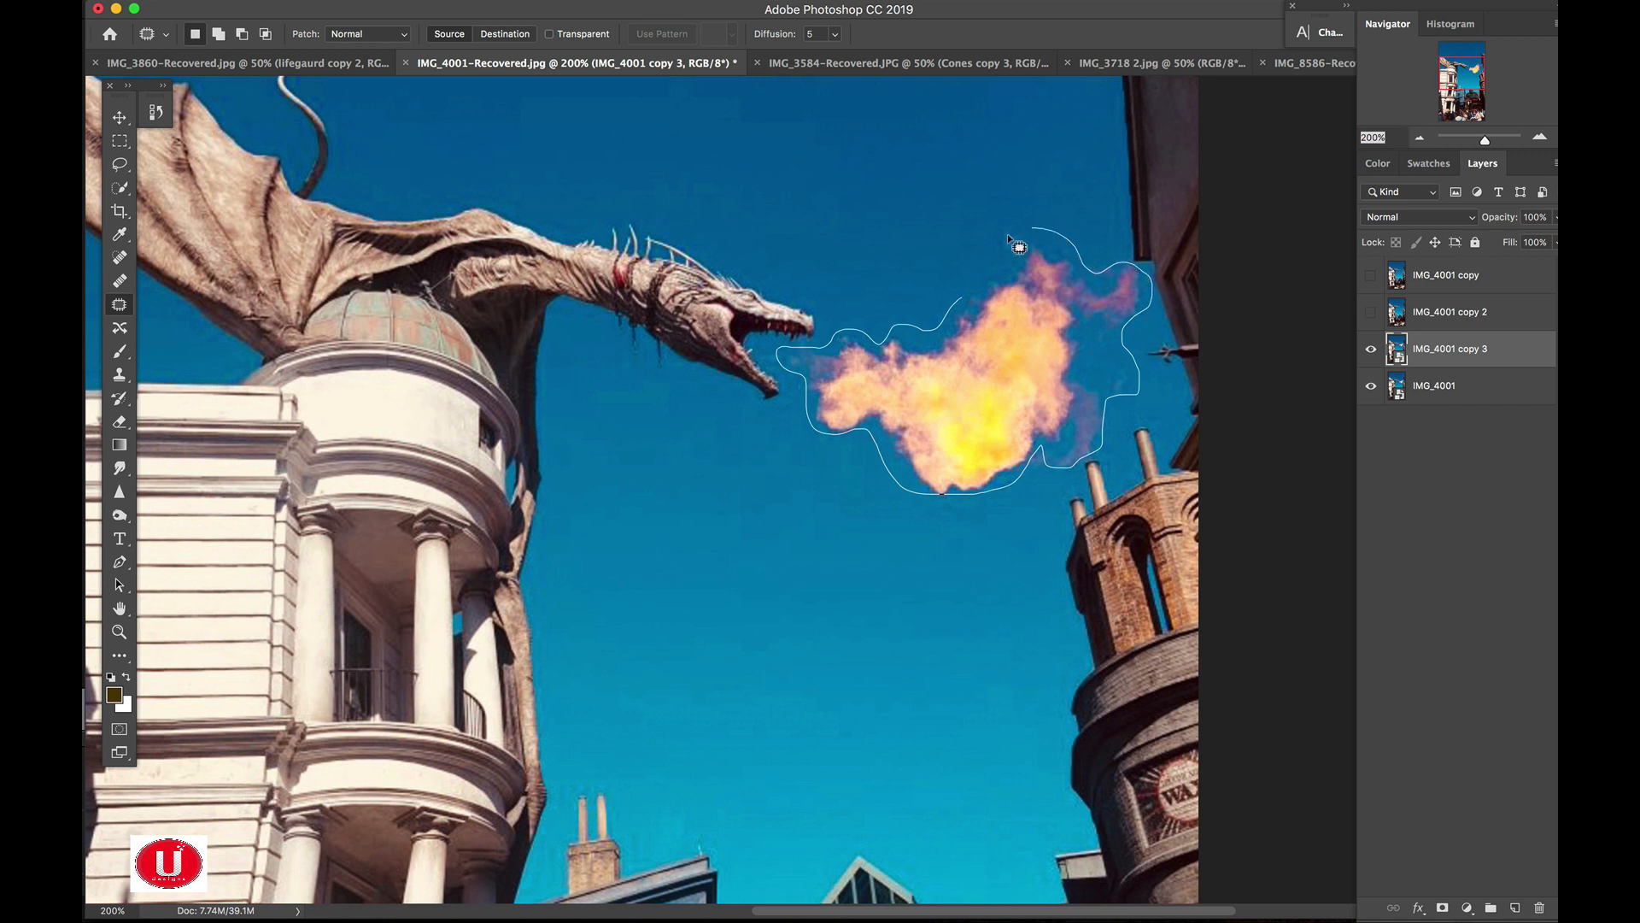
{"action": "left_click_drag", "start_coordinate": [960, 300], "coordinate": [967, 291]}
{"action": "key", "text": "super+minus"}
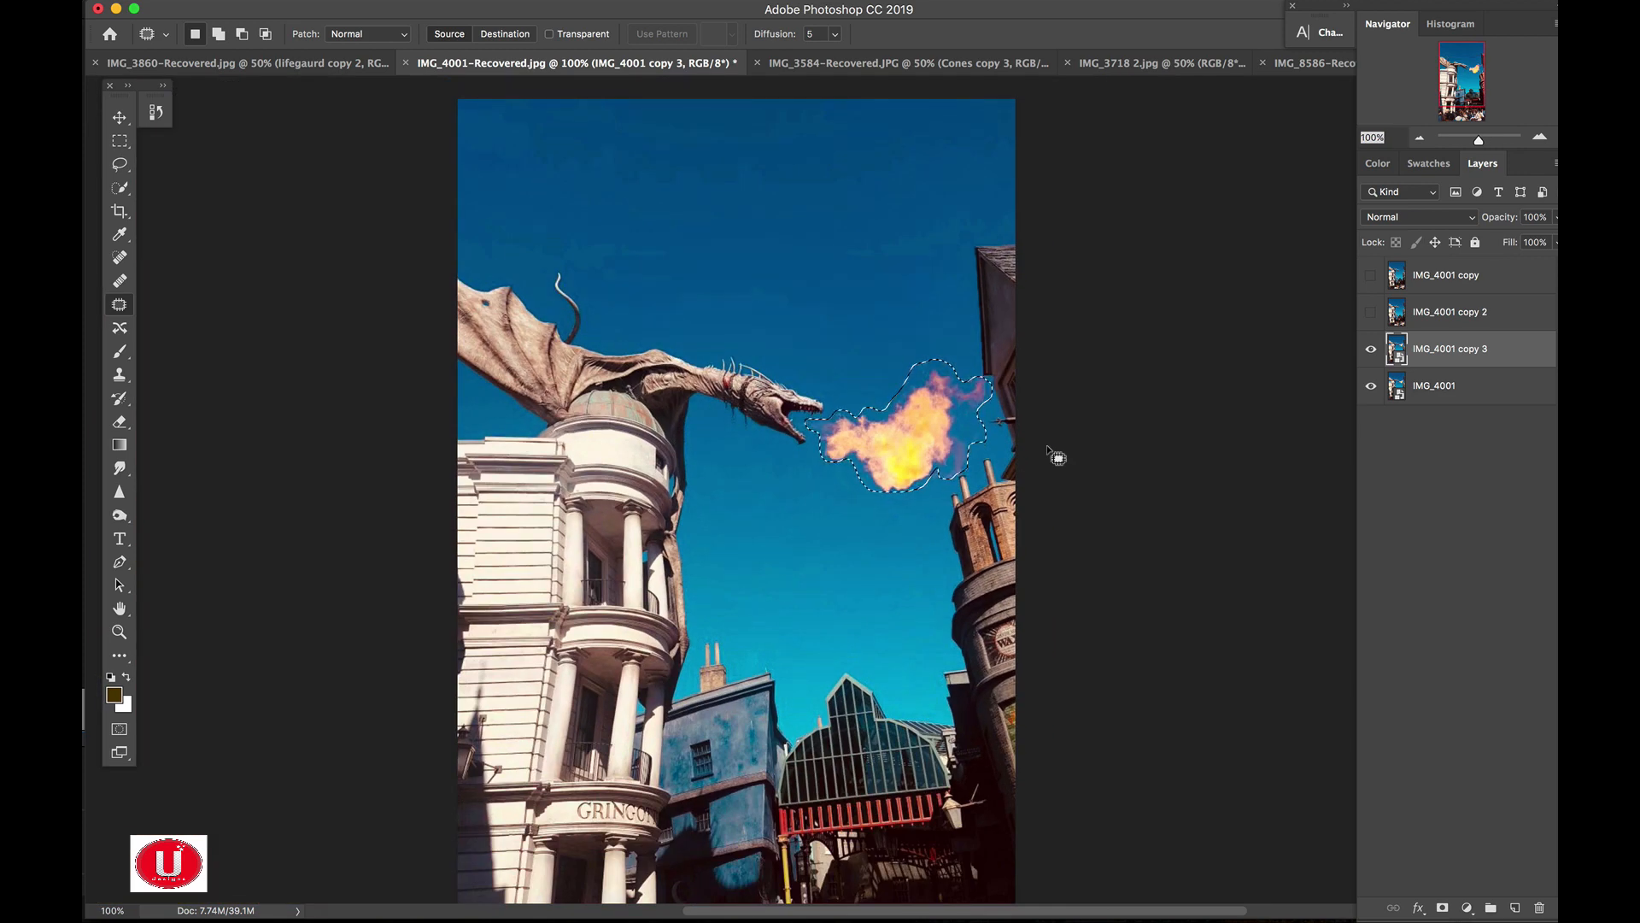
Rasterize the IMG_4001 copy 3 layer and patch the selected flame with clear sky from below the dragon's head.
{"action": "right_click", "coordinate": [1420, 344]}
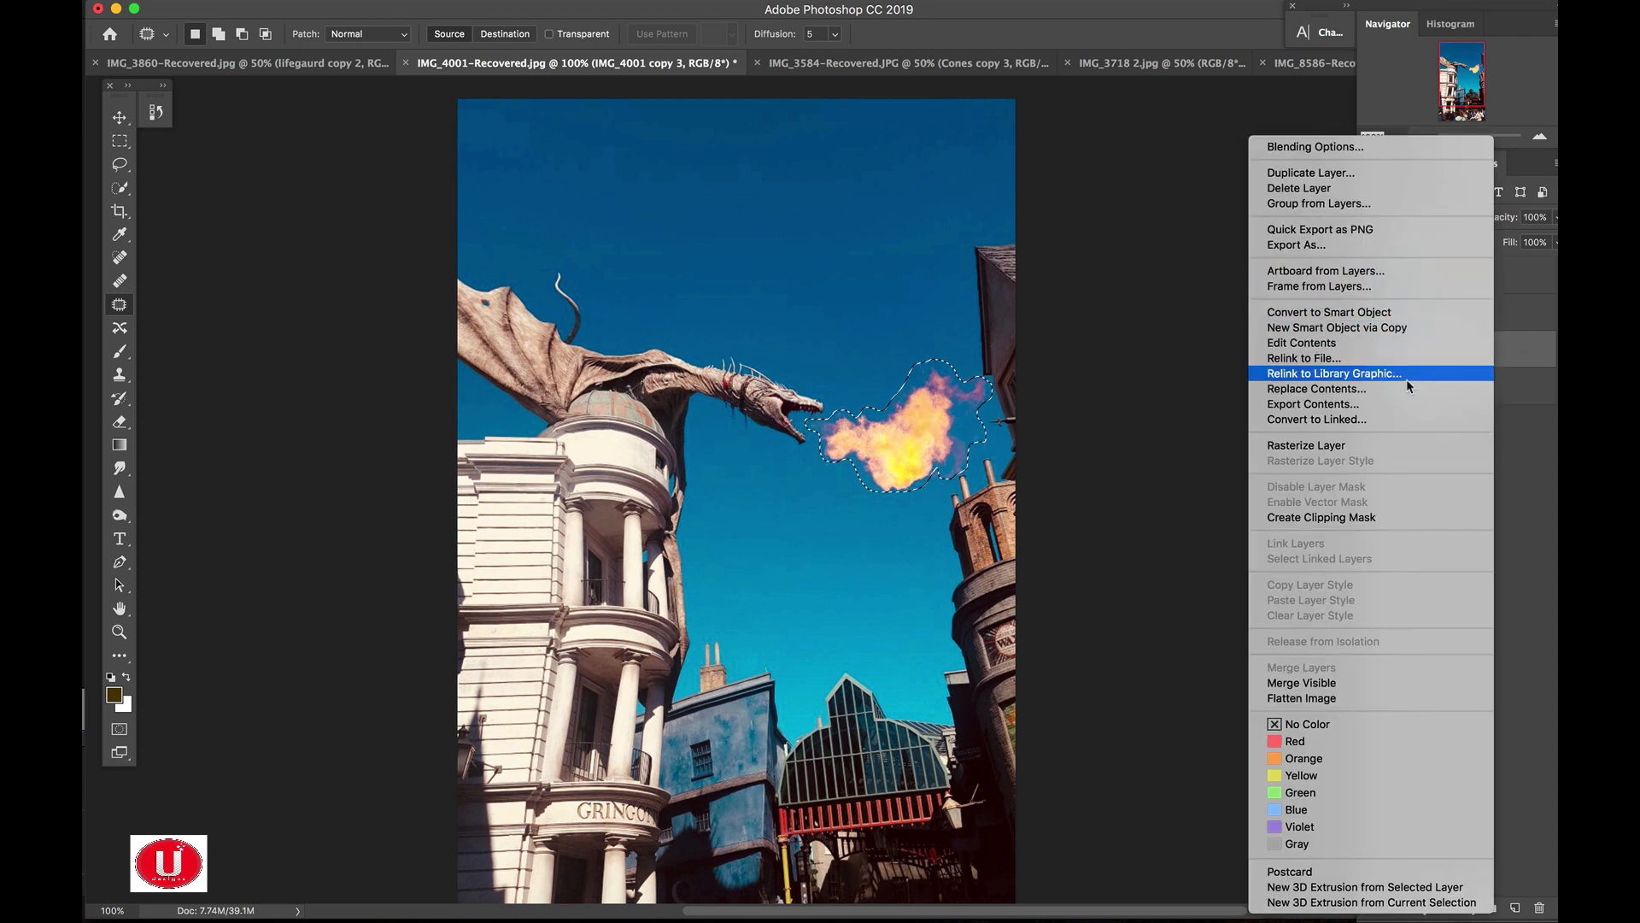
{"action": "left_click", "coordinate": [1406, 445]}
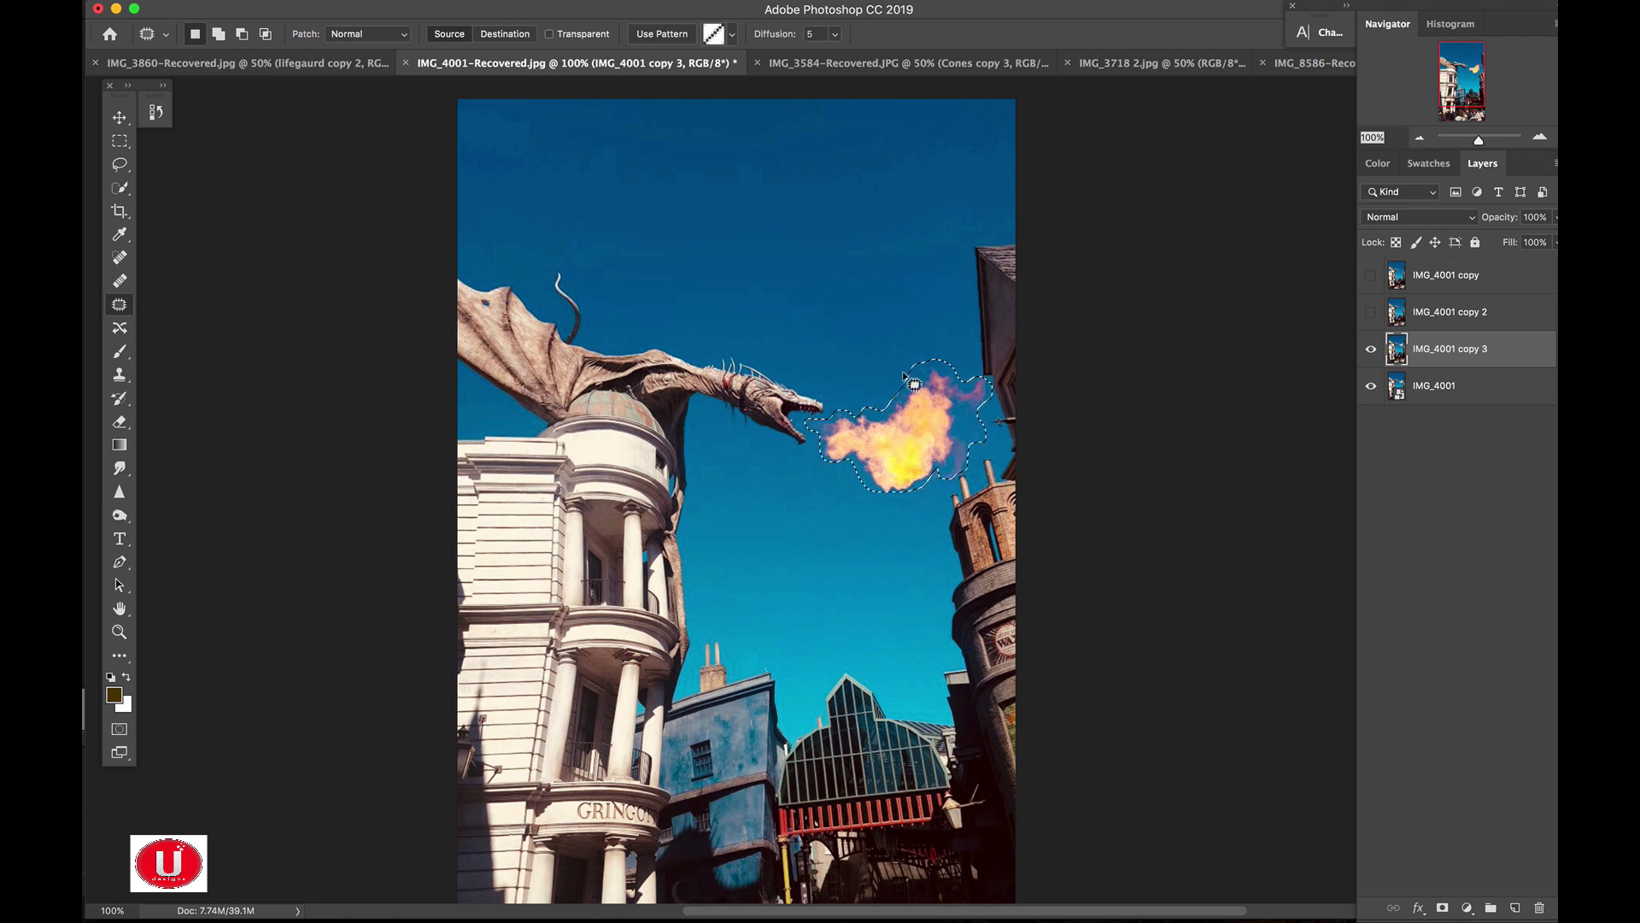
{"action": "left_click_drag", "start_coordinate": [904, 376], "coordinate": [813, 569]}
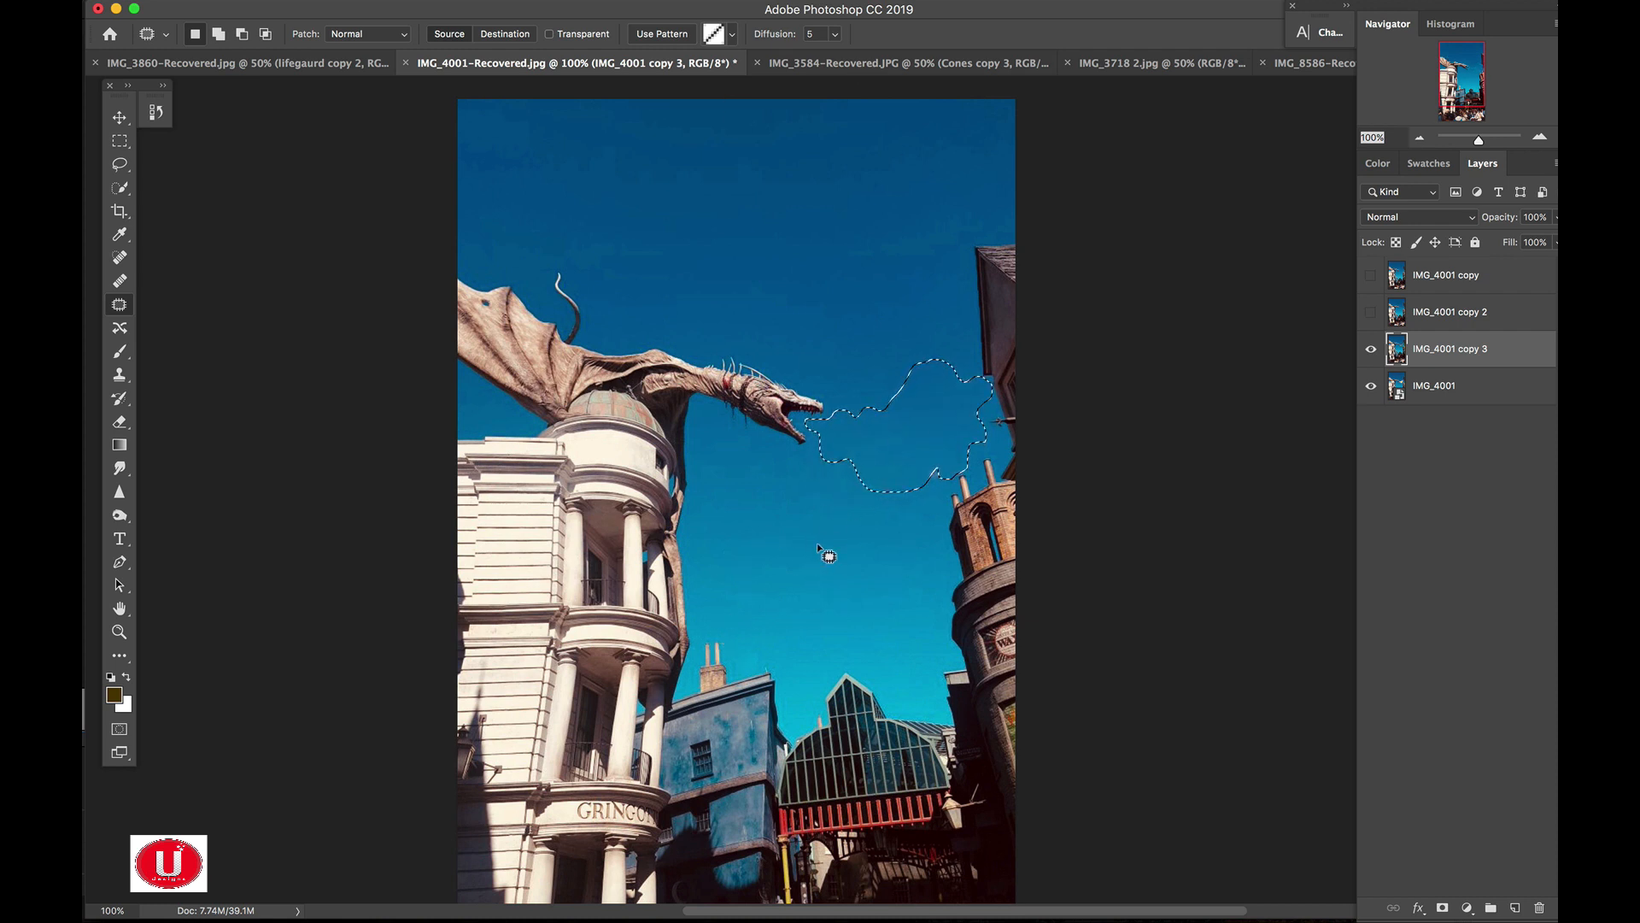
{"action": "left_click", "coordinate": [817, 545]}
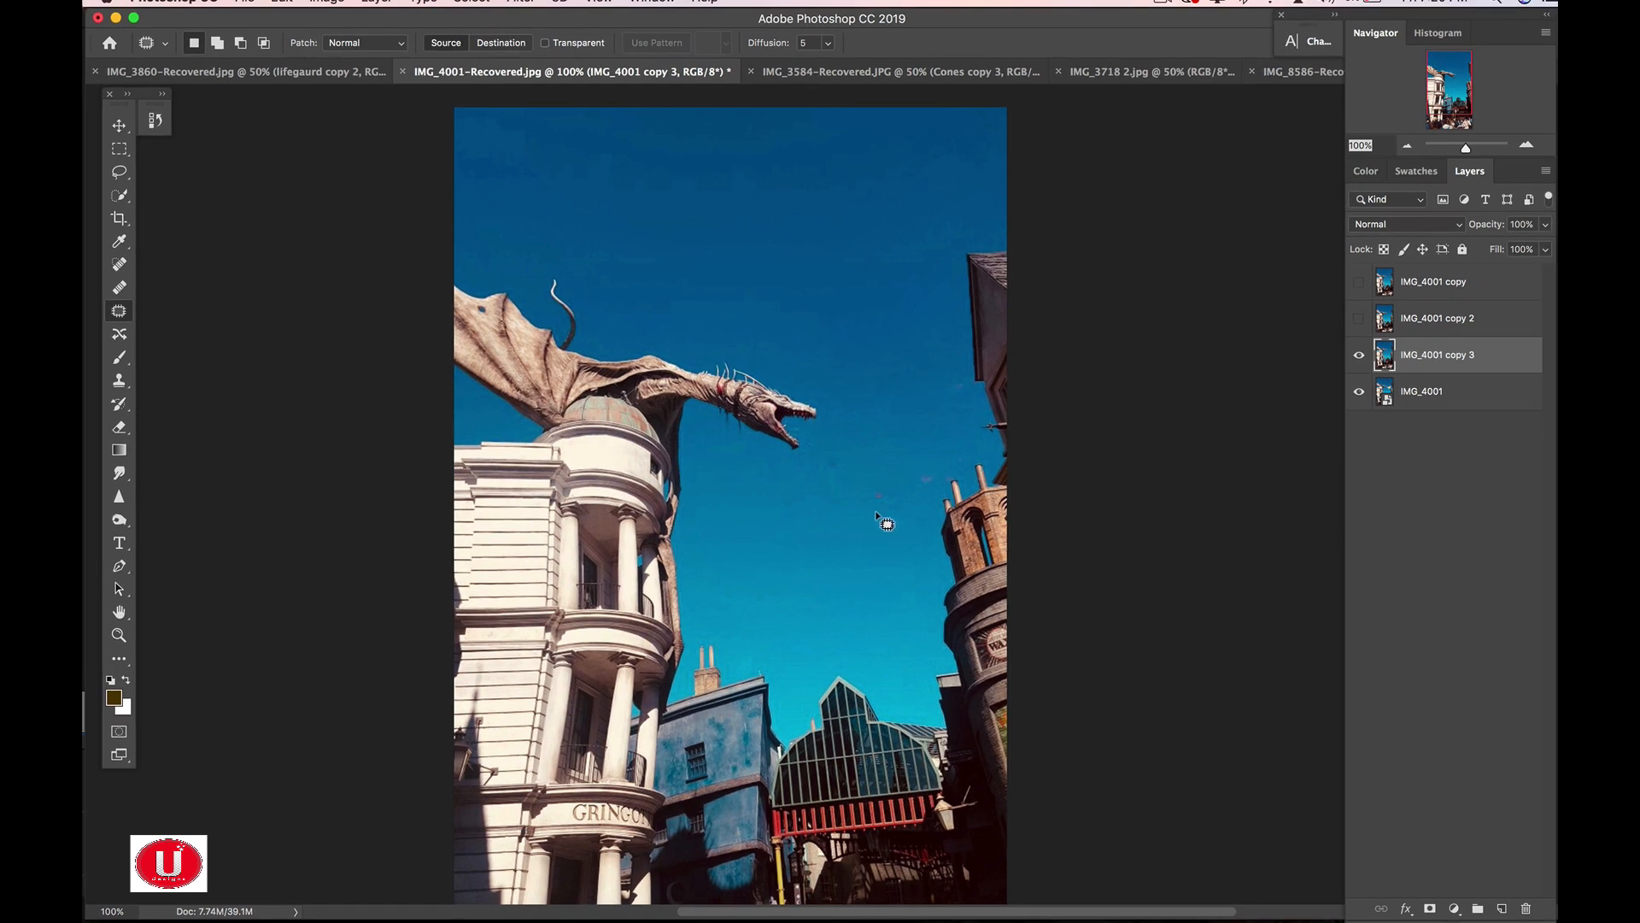
Patch the leftover flame specks in the sky between the dragon's mouth and the brick tower with clean nearby sky.
{"action": "key", "text": "super+plus"}
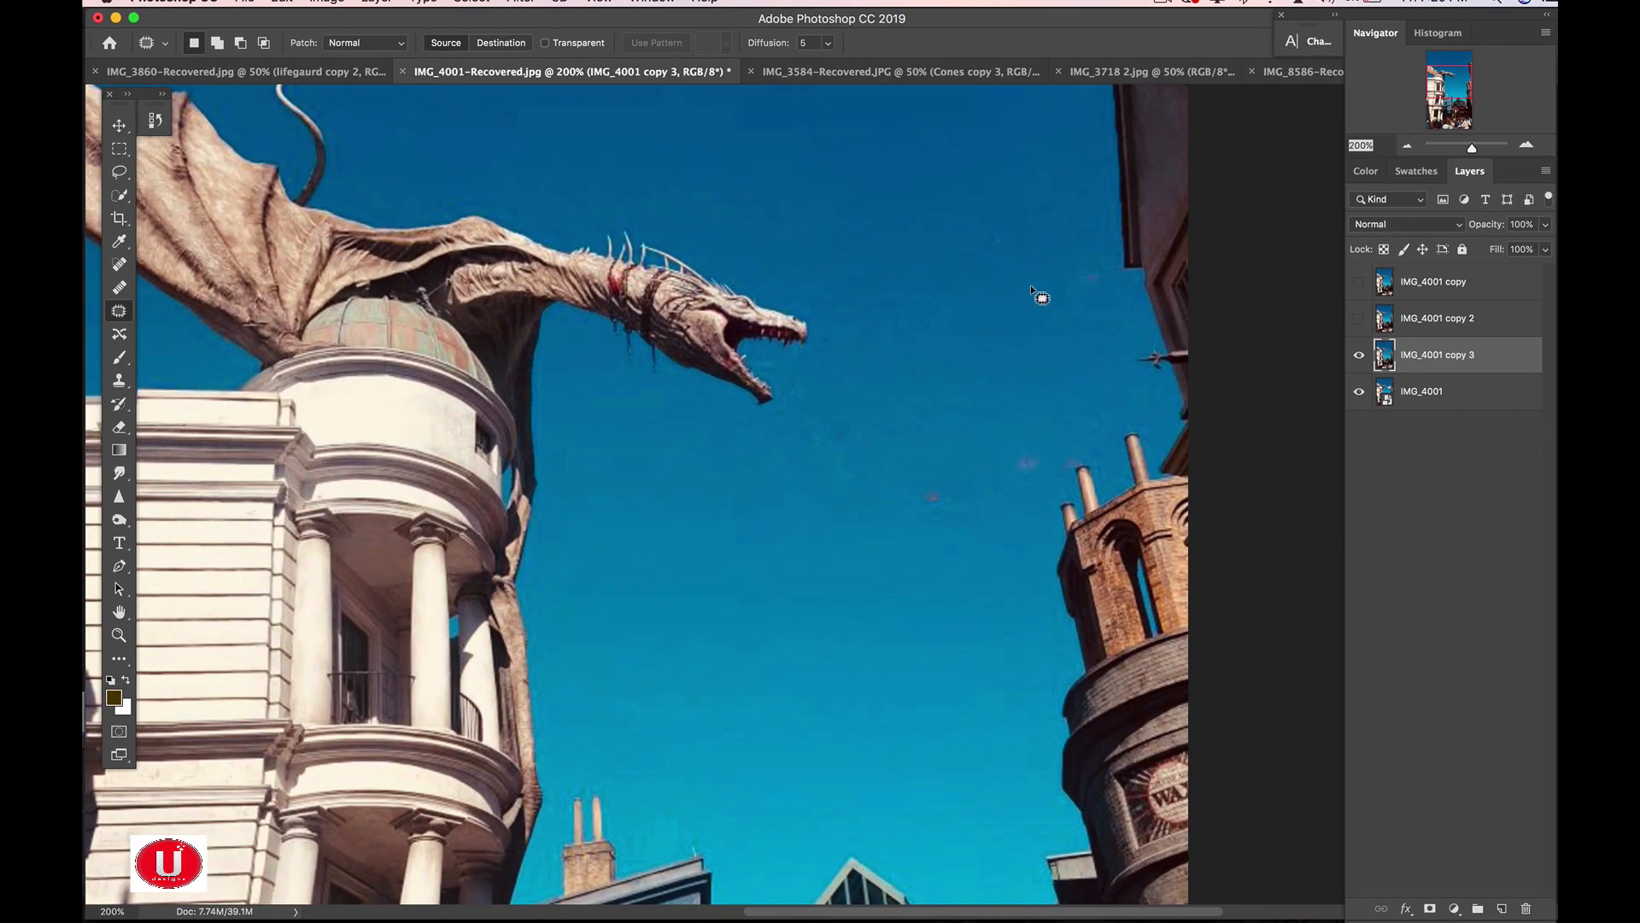
{"action": "left_click_drag", "start_coordinate": [1059, 280], "coordinate": [1068, 281]}
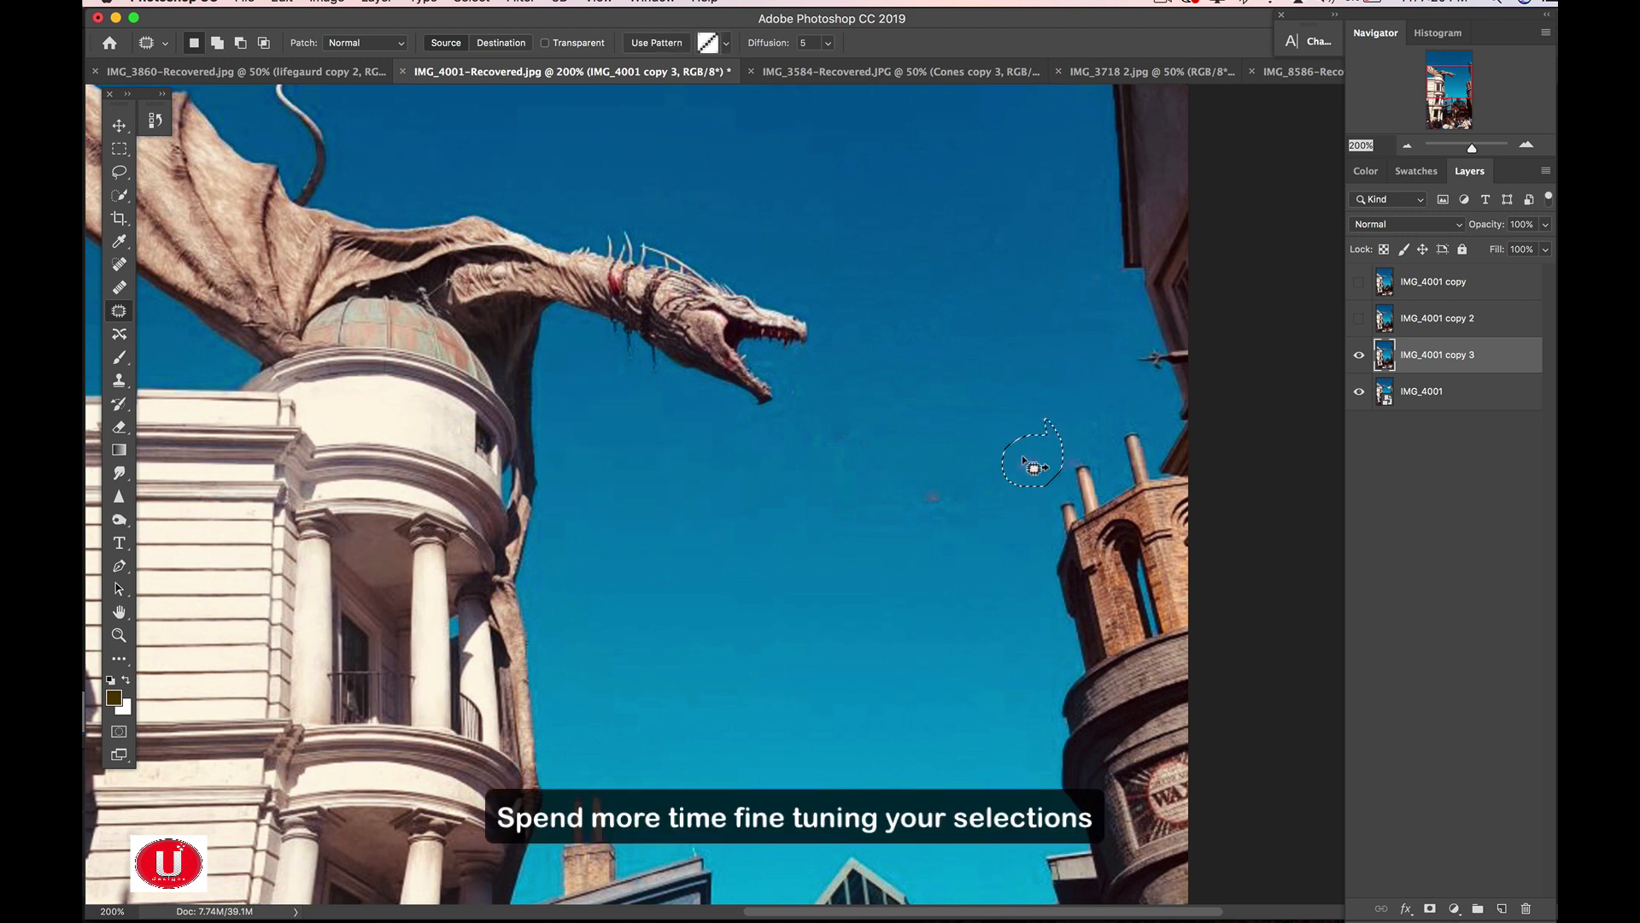
{"action": "mouse_move", "coordinate": [991, 471]}
{"action": "left_mouse_down"}
{"action": "mouse_move", "coordinate": [897, 494]}
{"action": "mouse_move", "coordinate": [981, 474]}
{"action": "mouse_move", "coordinate": [936, 613]}
{"action": "left_mouse_up"}
{"action": "mouse_move", "coordinate": [856, 389]}
{"action": "left_mouse_down"}
{"action": "mouse_move", "coordinate": [914, 449]}
{"action": "mouse_move", "coordinate": [872, 393]}
{"action": "left_mouse_up"}
{"action": "left_click_drag", "start_coordinate": [815, 523], "coordinate": [726, 550]}
{"action": "mouse_move", "coordinate": [857, 389]}
{"action": "left_mouse_down"}
{"action": "mouse_move", "coordinate": [812, 410]}
{"action": "mouse_move", "coordinate": [849, 436]}
{"action": "mouse_move", "coordinate": [868, 391]}
{"action": "mouse_move", "coordinate": [759, 350]}
{"action": "mouse_move", "coordinate": [803, 384]}
{"action": "mouse_move", "coordinate": [833, 359]}
{"action": "mouse_move", "coordinate": [818, 354]}
{"action": "left_mouse_up"}
{"action": "key", "text": "super+minus"}
{"action": "key", "text": "super+minus"}
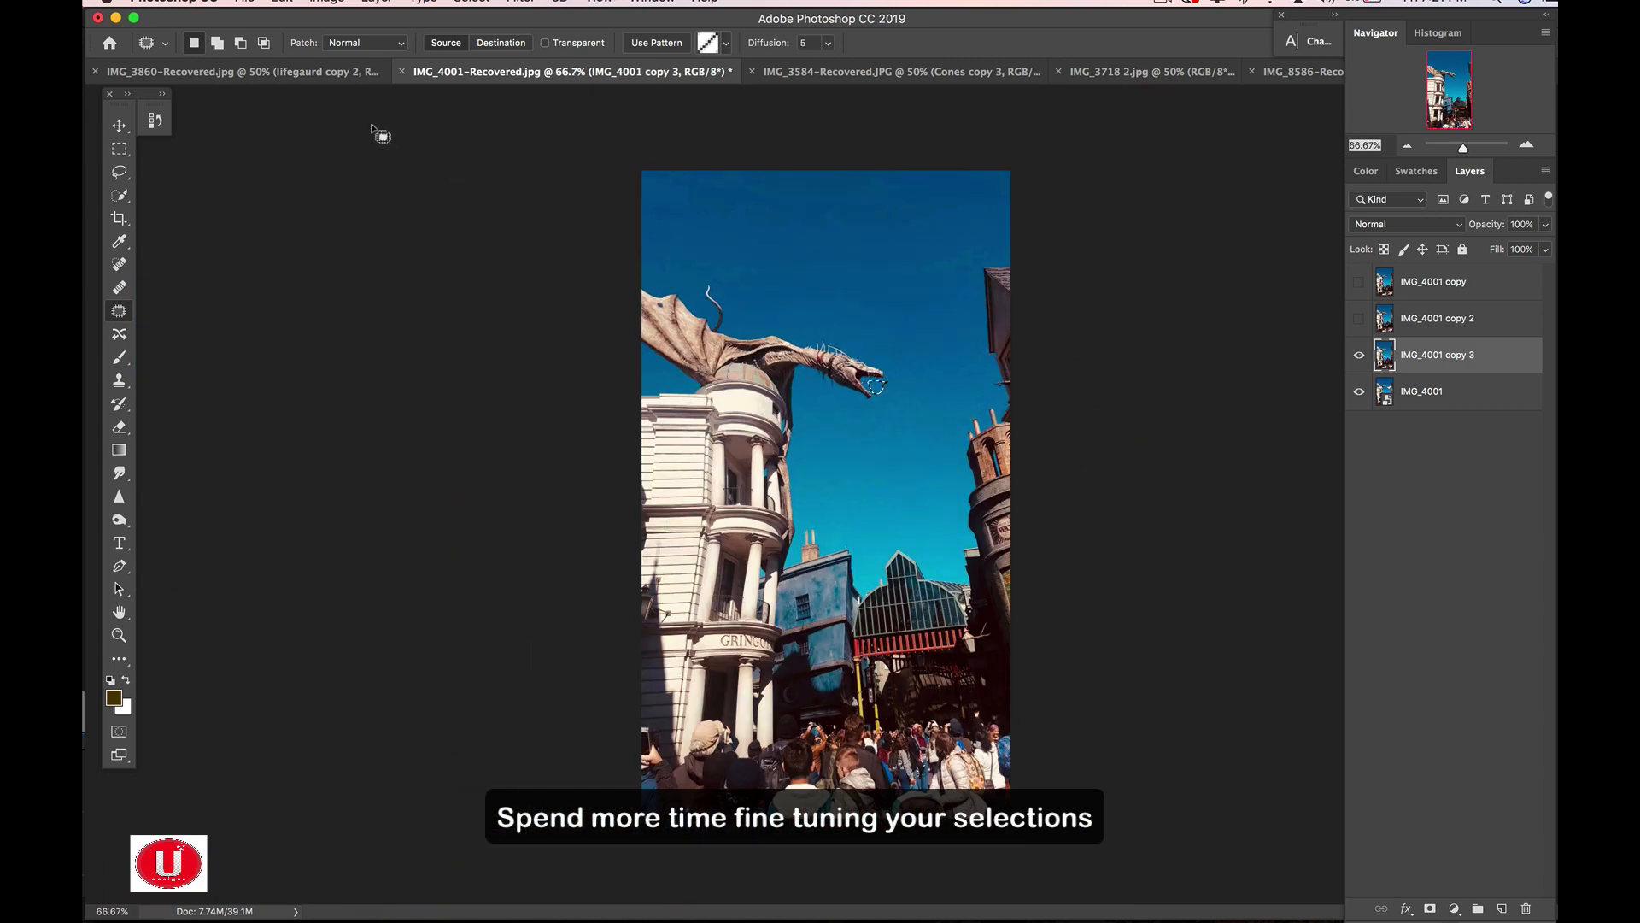
Compare the patched IMG_4001 copy 3 layer with the original by toggling its visibility, and clear the selection.
{"action": "left_click", "coordinate": [1358, 354]}
{"action": "left_click", "coordinate": [1358, 355]}
{"action": "left_click", "coordinate": [1358, 354]}
{"action": "left_click", "coordinate": [1359, 355]}
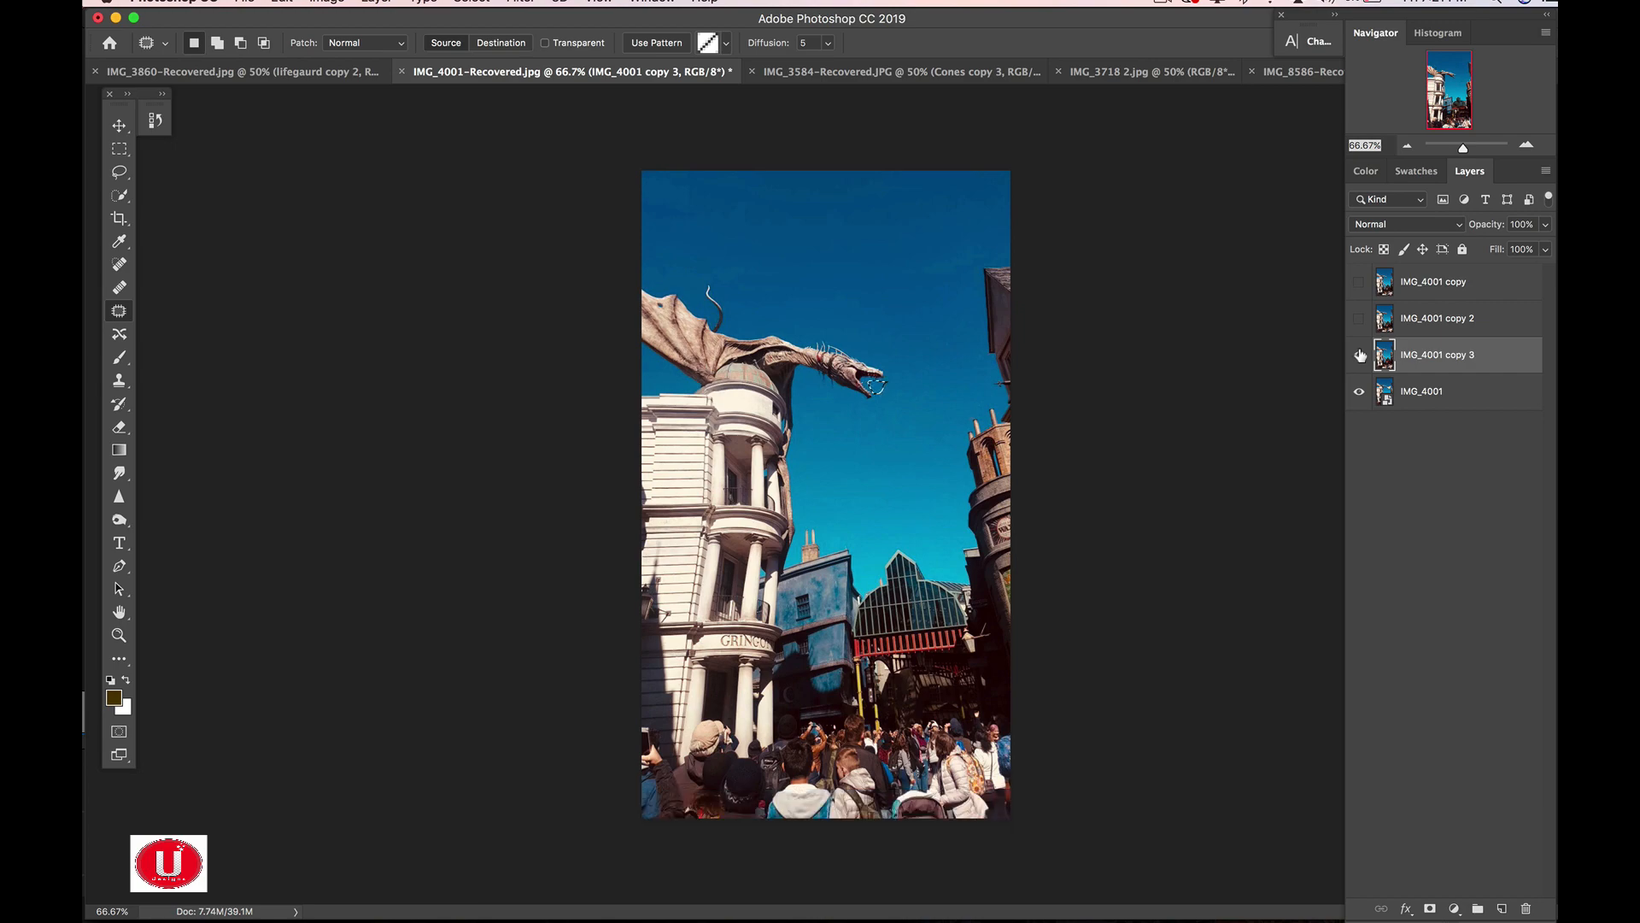
{"action": "key", "text": "super+d"}
{"action": "left_click", "coordinate": [1359, 354]}
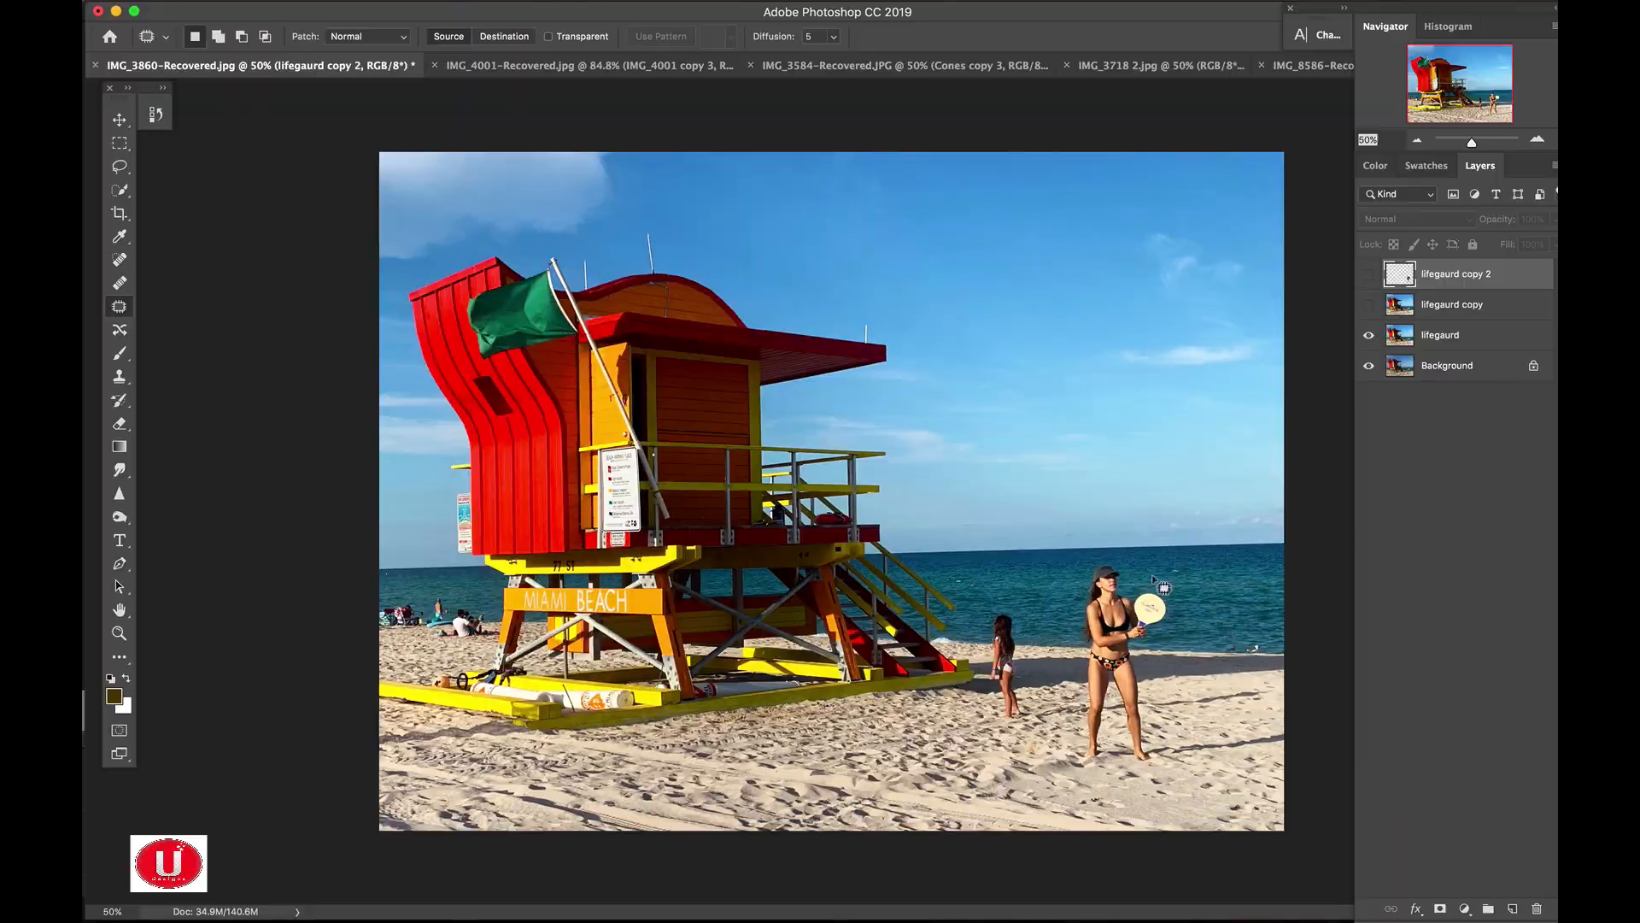
Outline the woman holding the paddle on the lifegaurd layer with the Patch tool.
{"action": "left_click", "coordinate": [1455, 333]}
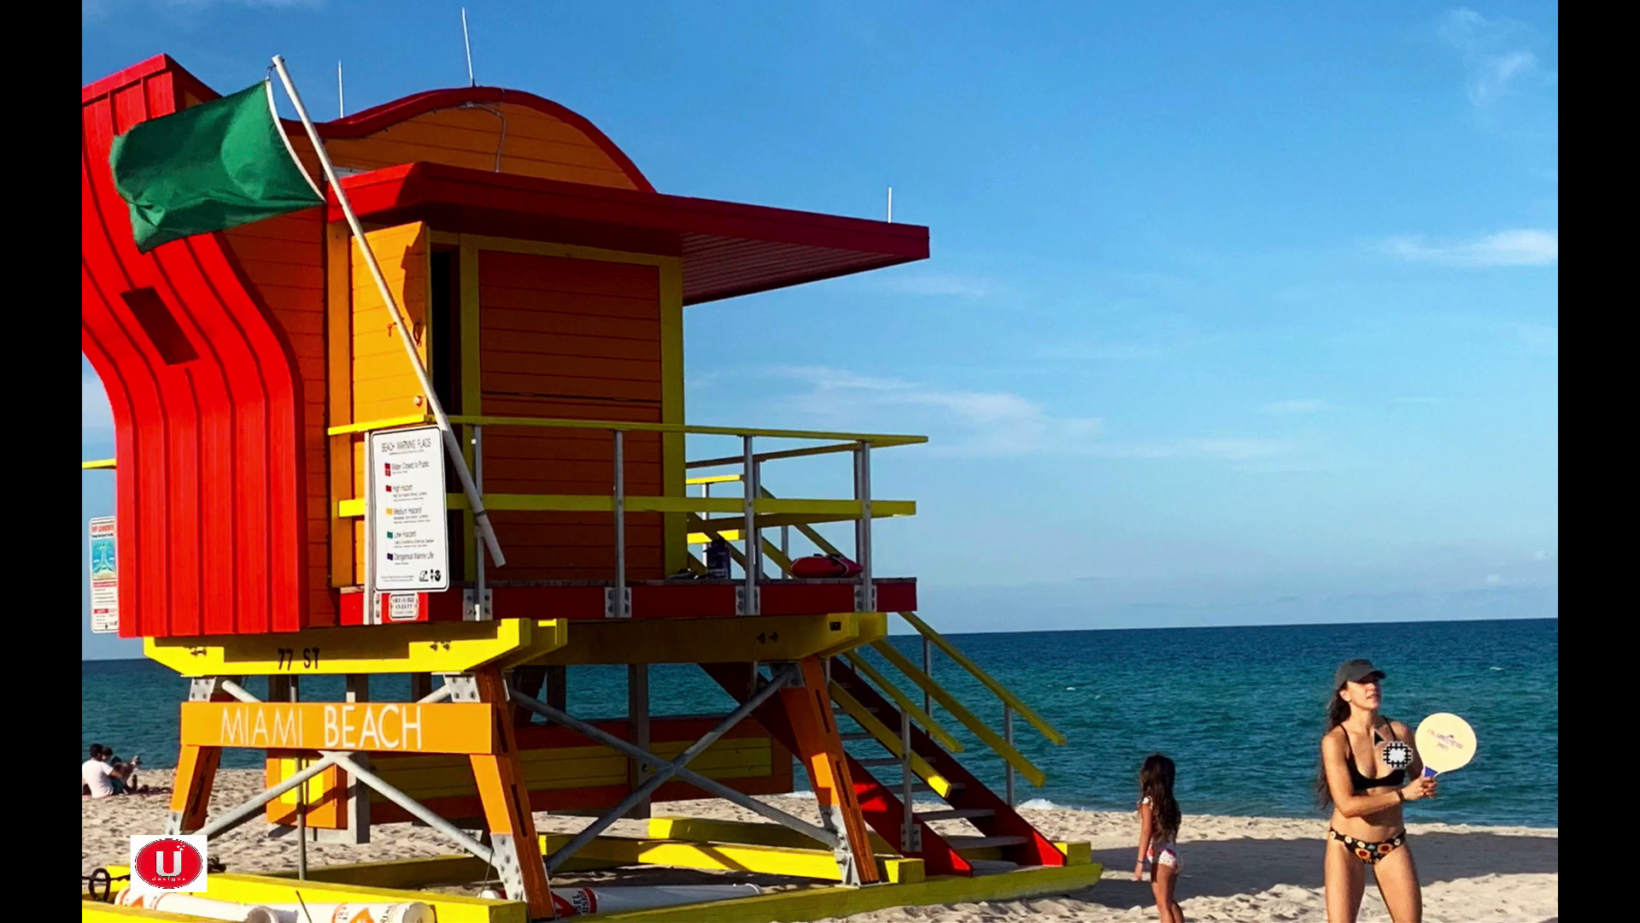
{"action": "mouse_move", "coordinate": [1402, 690]}
{"action": "left_mouse_down"}
{"action": "mouse_move", "coordinate": [1366, 628]}
{"action": "mouse_move", "coordinate": [1314, 696]}
{"action": "mouse_move", "coordinate": [1305, 922]}
{"action": "mouse_move", "coordinate": [1371, 922]}
{"action": "left_mouse_up"}
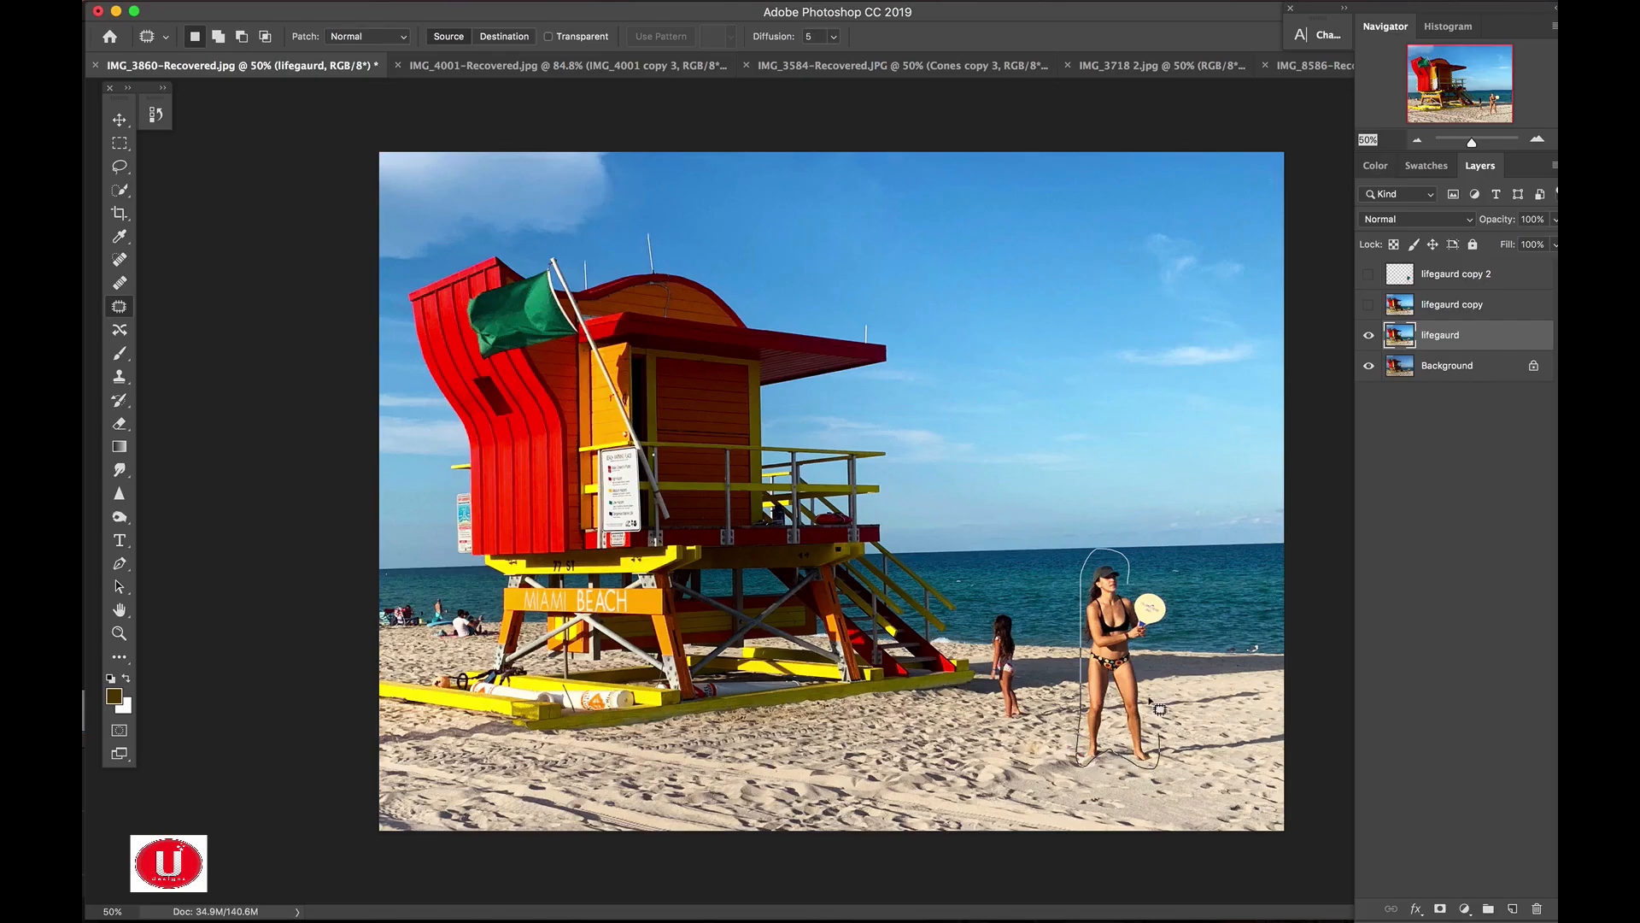
{"action": "mouse_move", "coordinate": [1159, 708]}
{"action": "left_mouse_down"}
{"action": "mouse_move", "coordinate": [1174, 639]}
{"action": "mouse_move", "coordinate": [1161, 589]}
{"action": "mouse_move", "coordinate": [1129, 582]}
{"action": "left_mouse_up"}
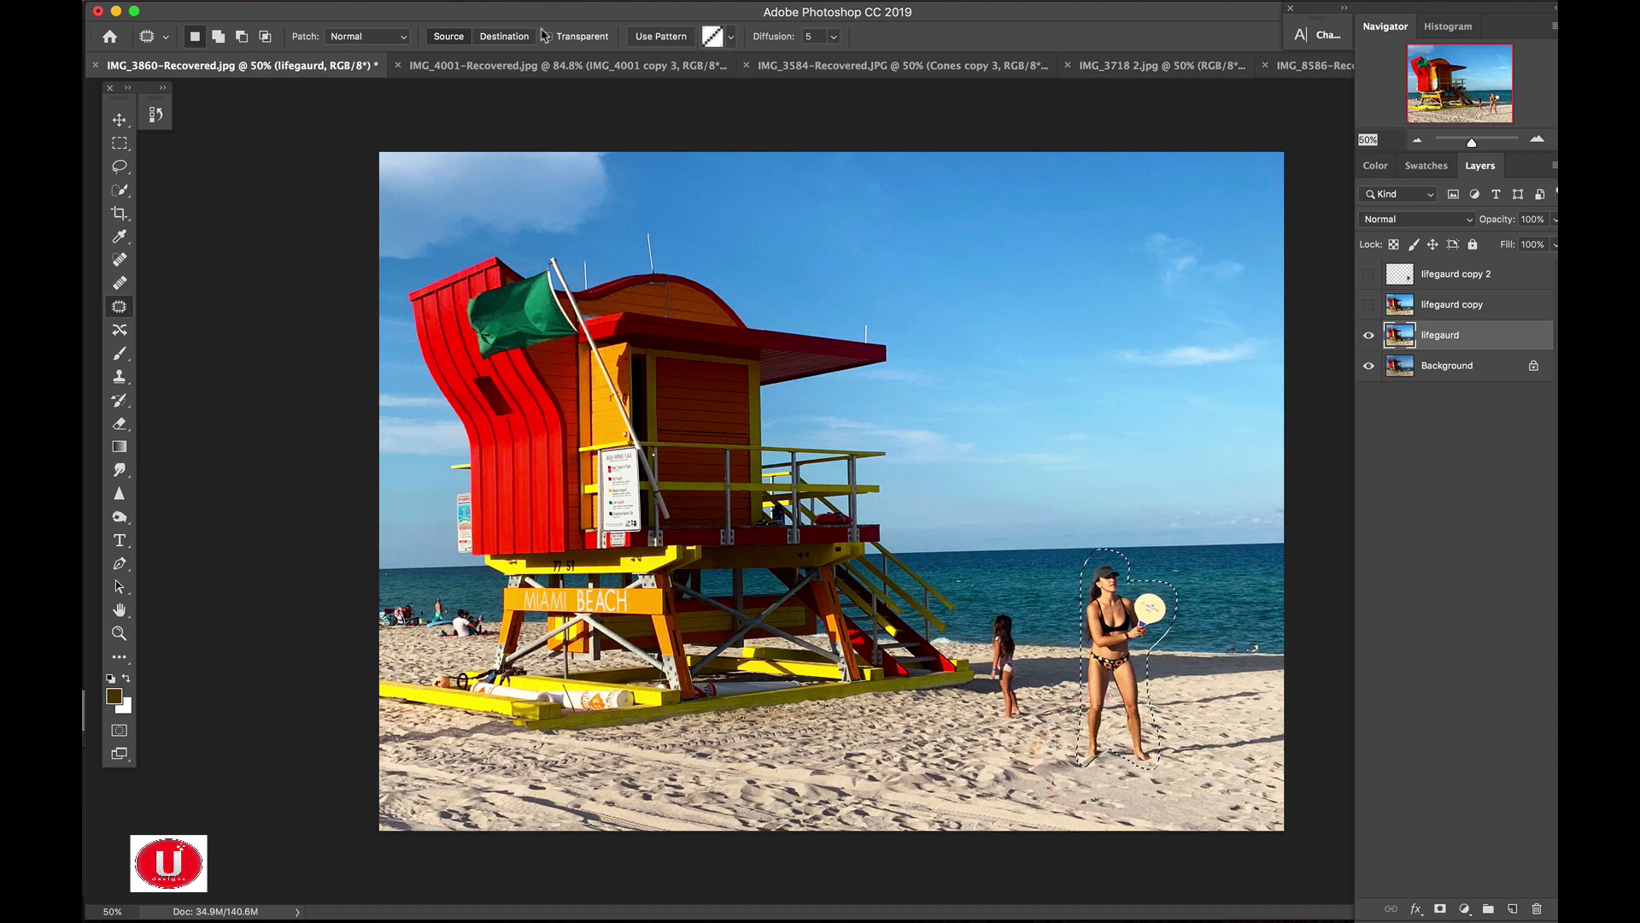
Remove the selected woman with Content-Aware Fill onto a new layer, subtracting the girl from the sampling area with a size 200 brush, and deselect.
{"action": "left_click", "coordinate": [281, 1]}
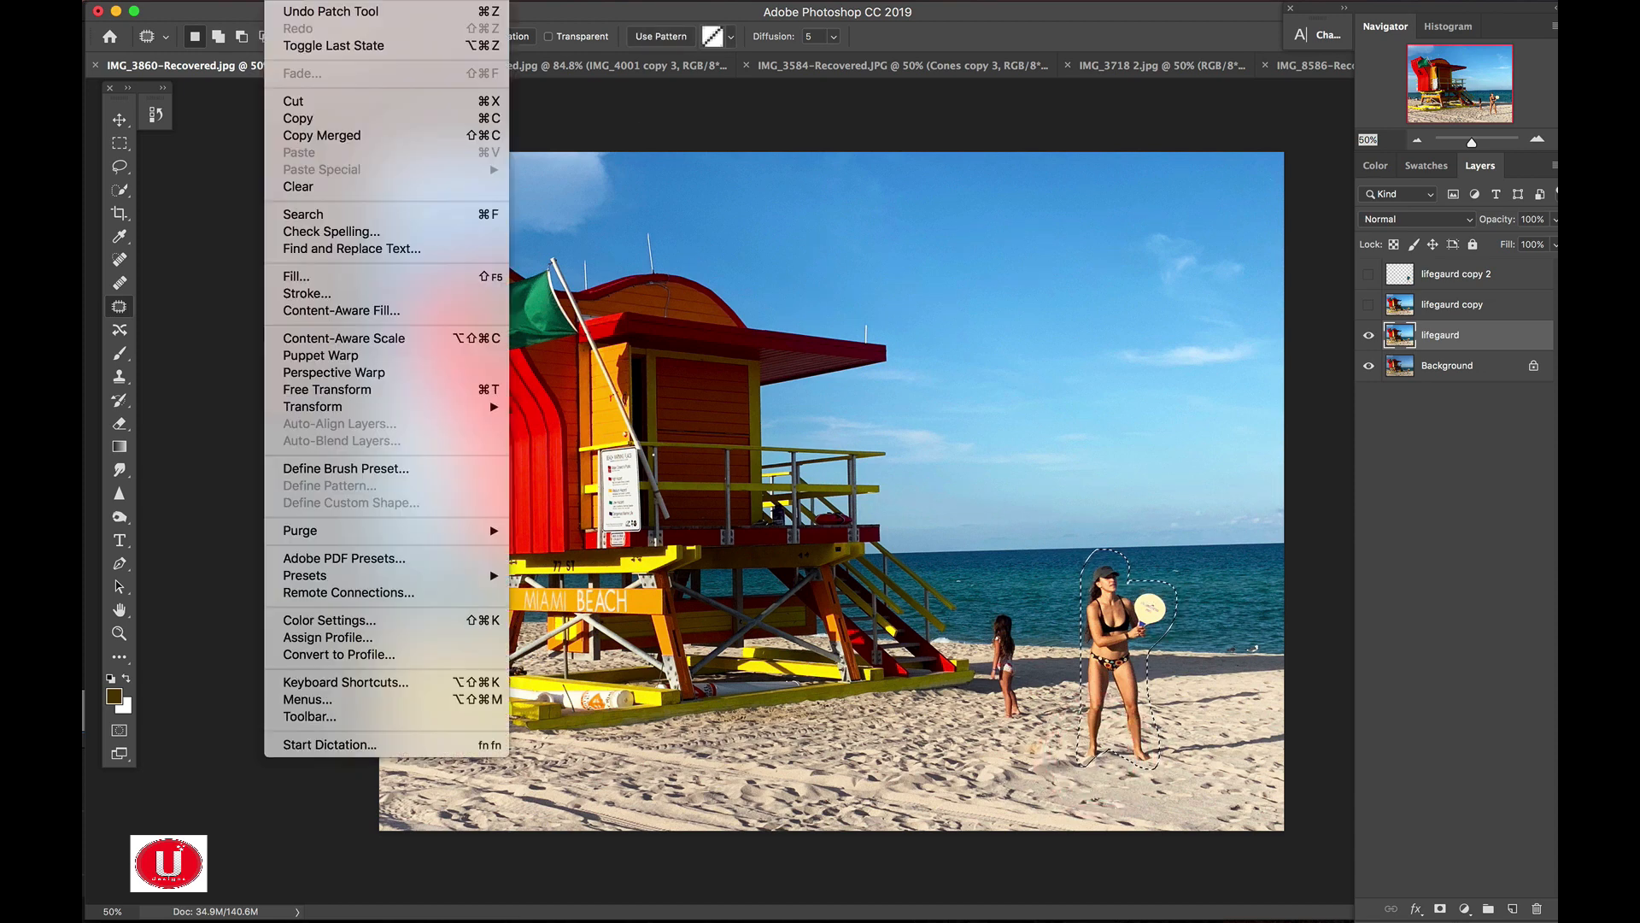
{"action": "left_click", "coordinate": [325, 311]}
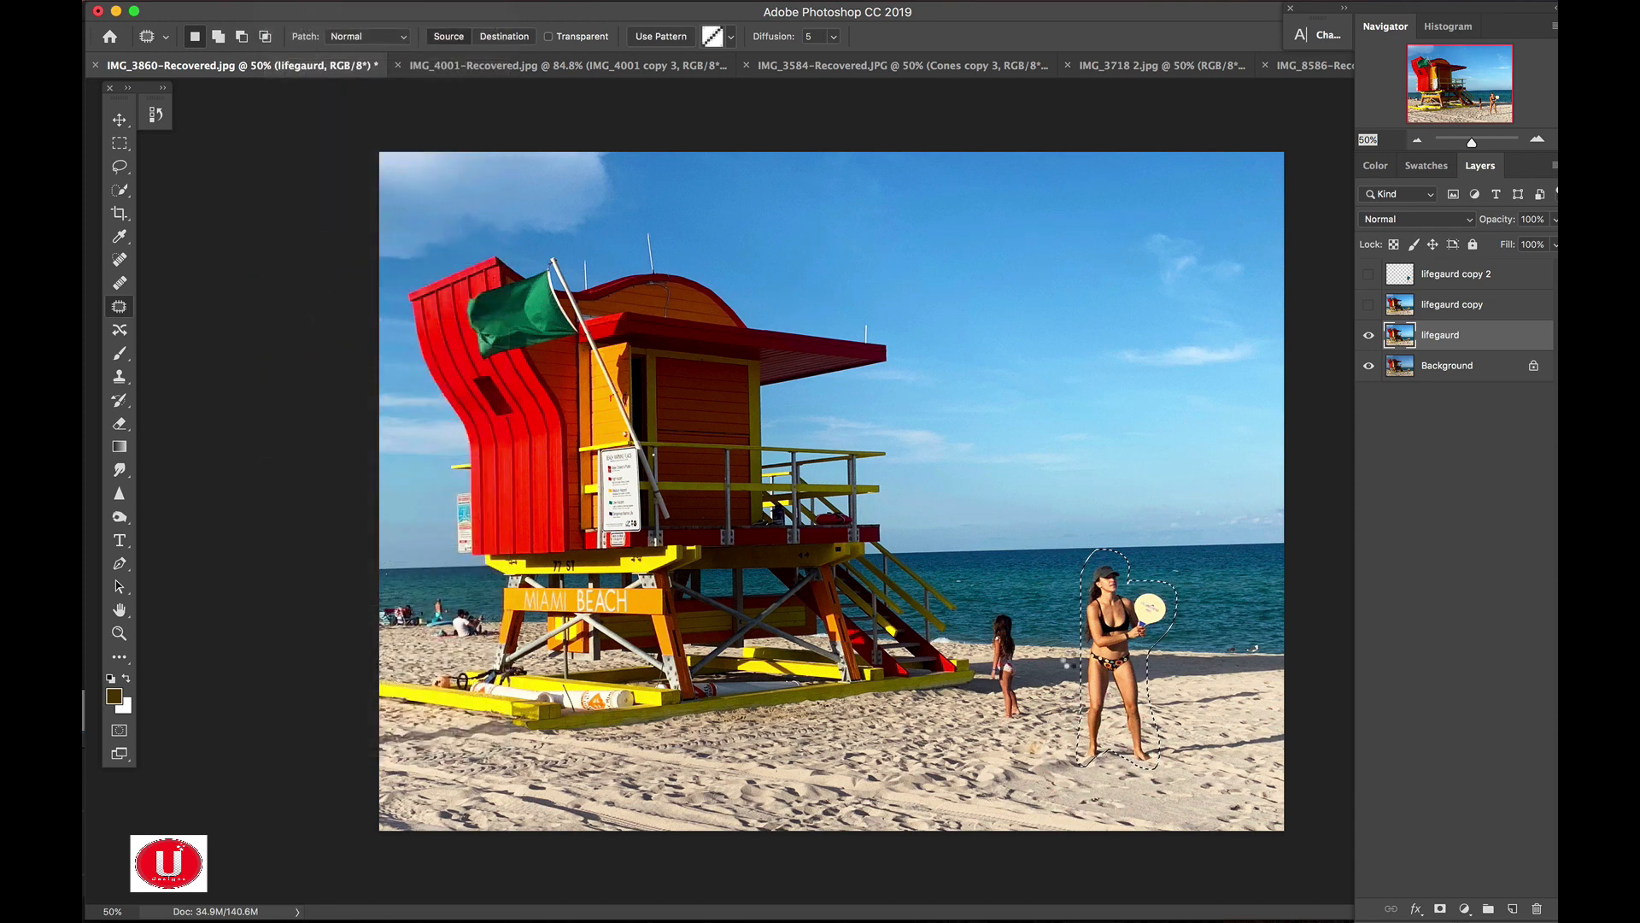
{"action": "scroll", "coordinate": [1283, 543], "scroll_direction": "up", "scroll_amount": 3}
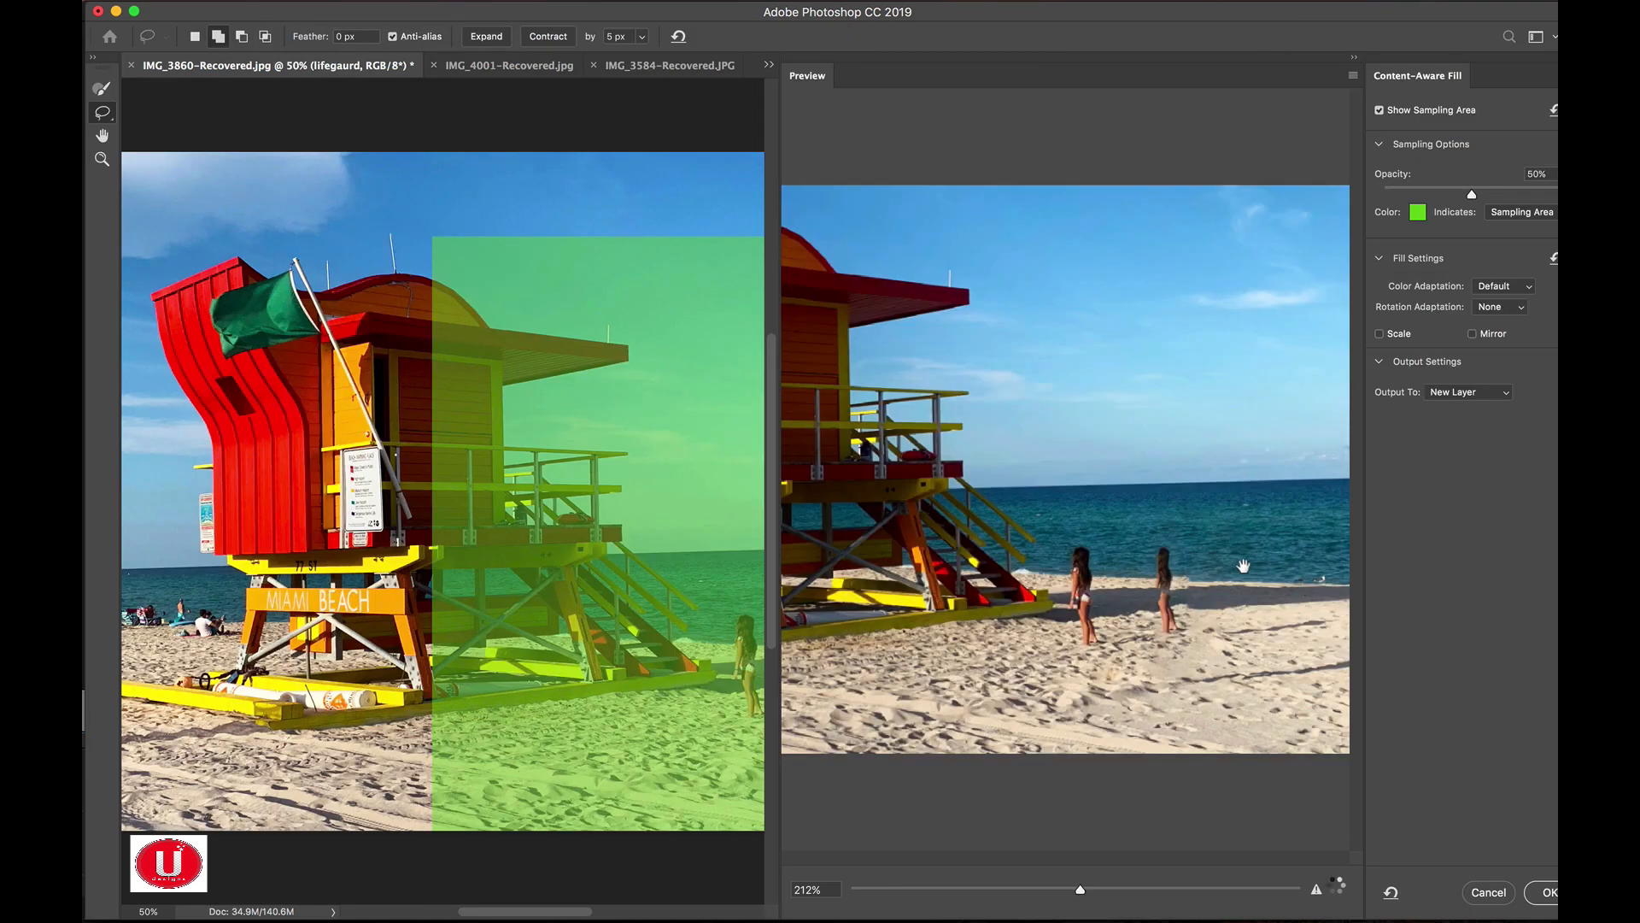
{"action": "scroll", "coordinate": [1213, 572], "scroll_direction": "down", "scroll_amount": 3}
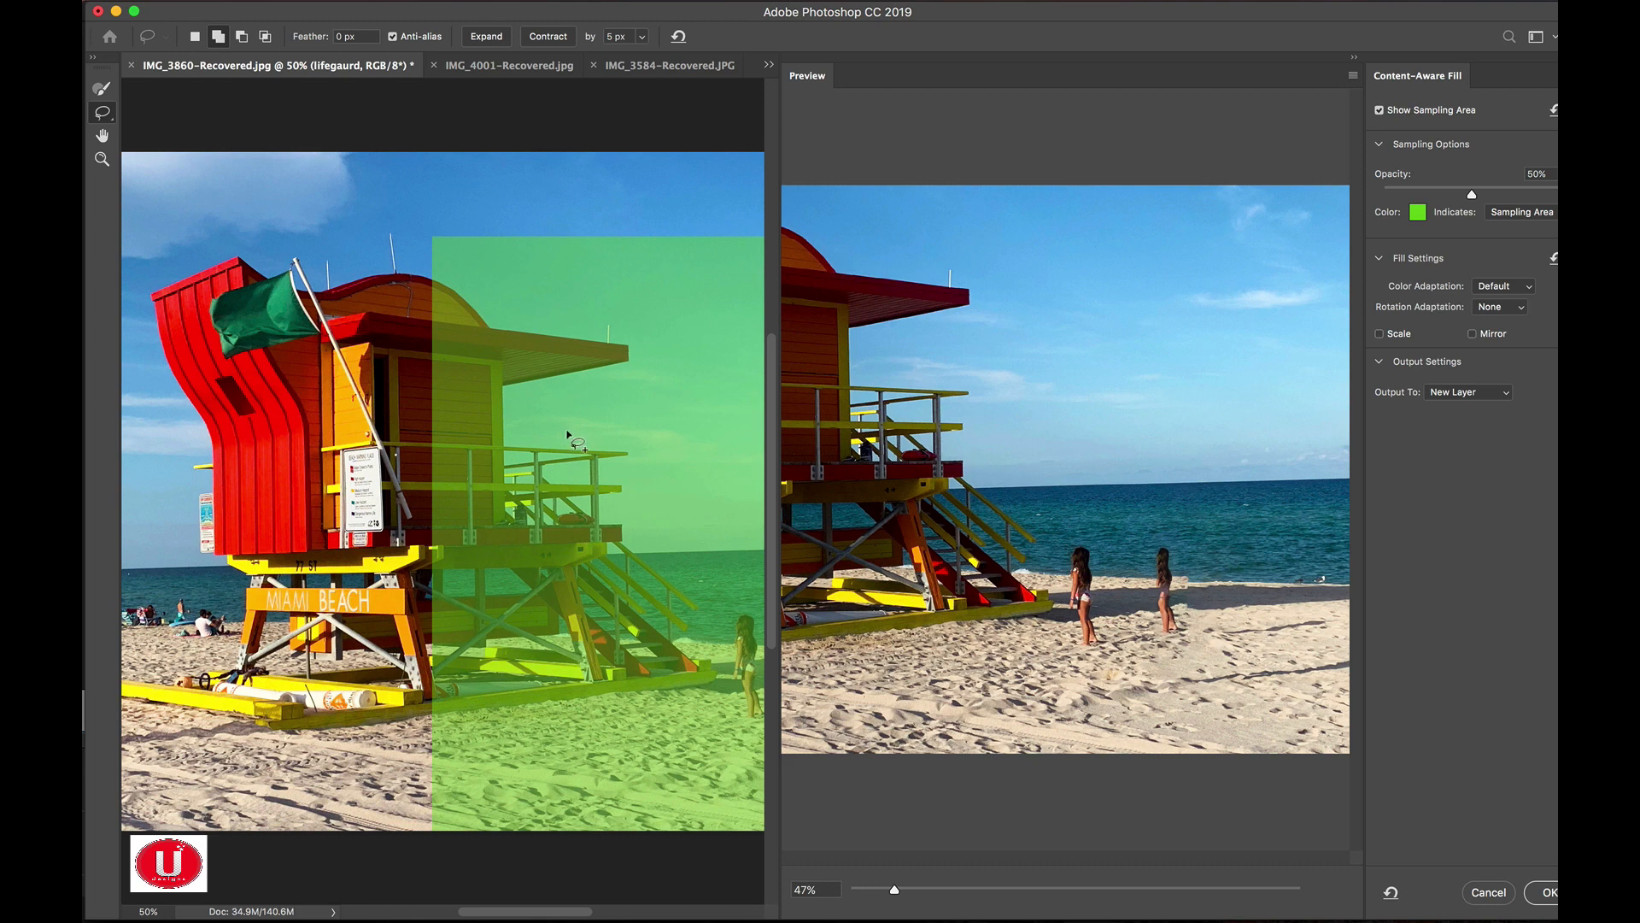
{"action": "key", "text": "super+minus"}
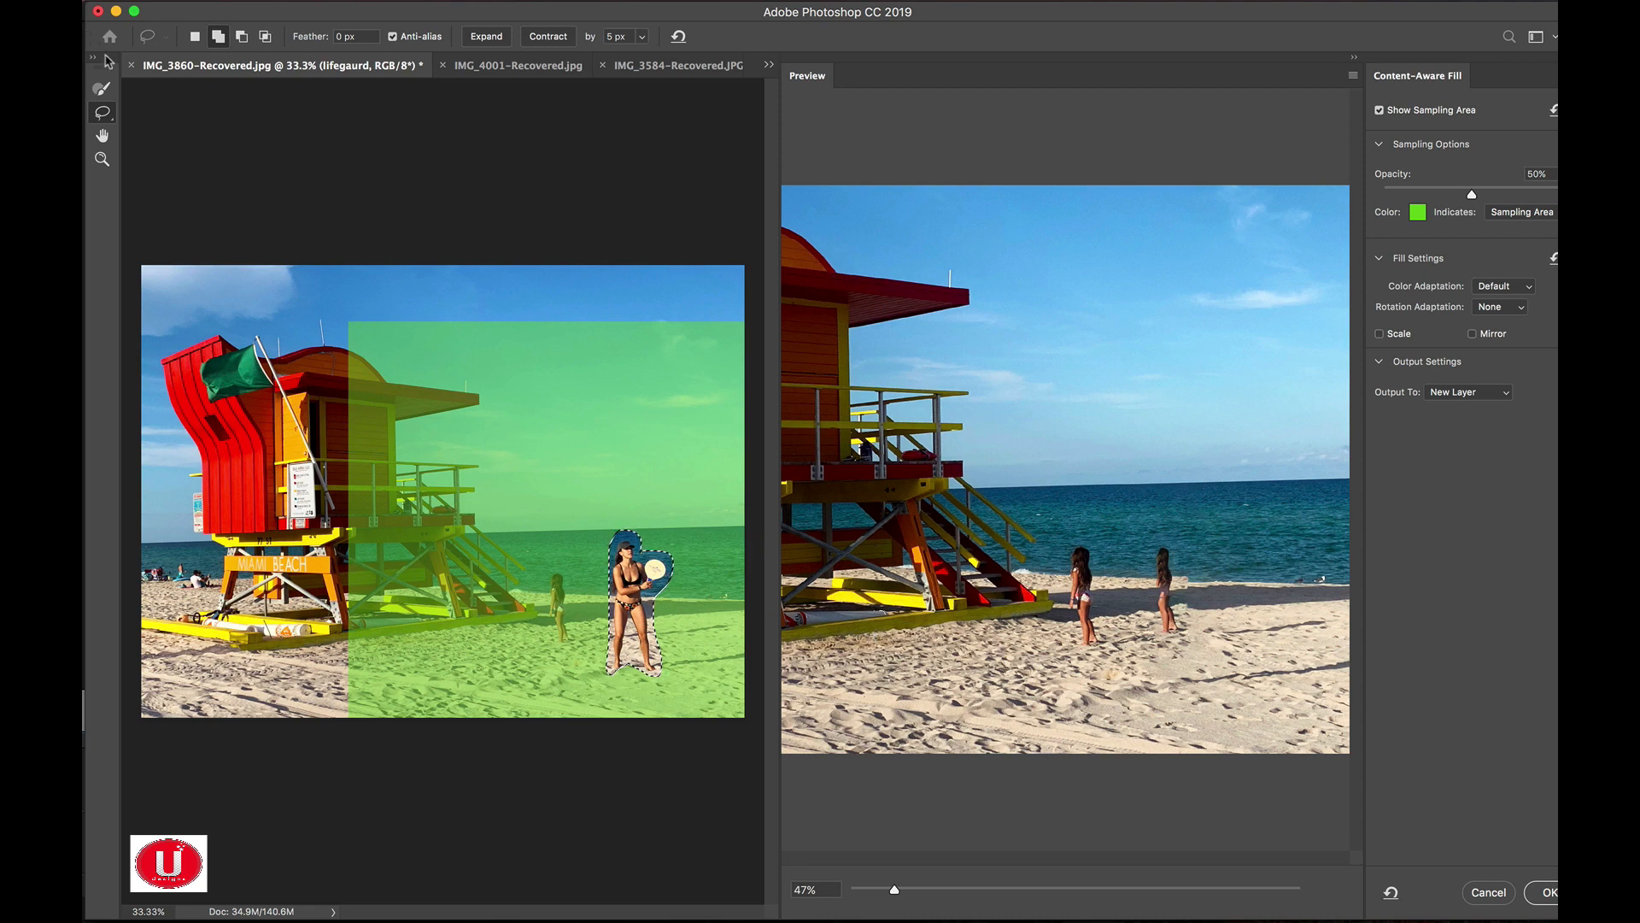
{"action": "left_click", "coordinate": [103, 89]}
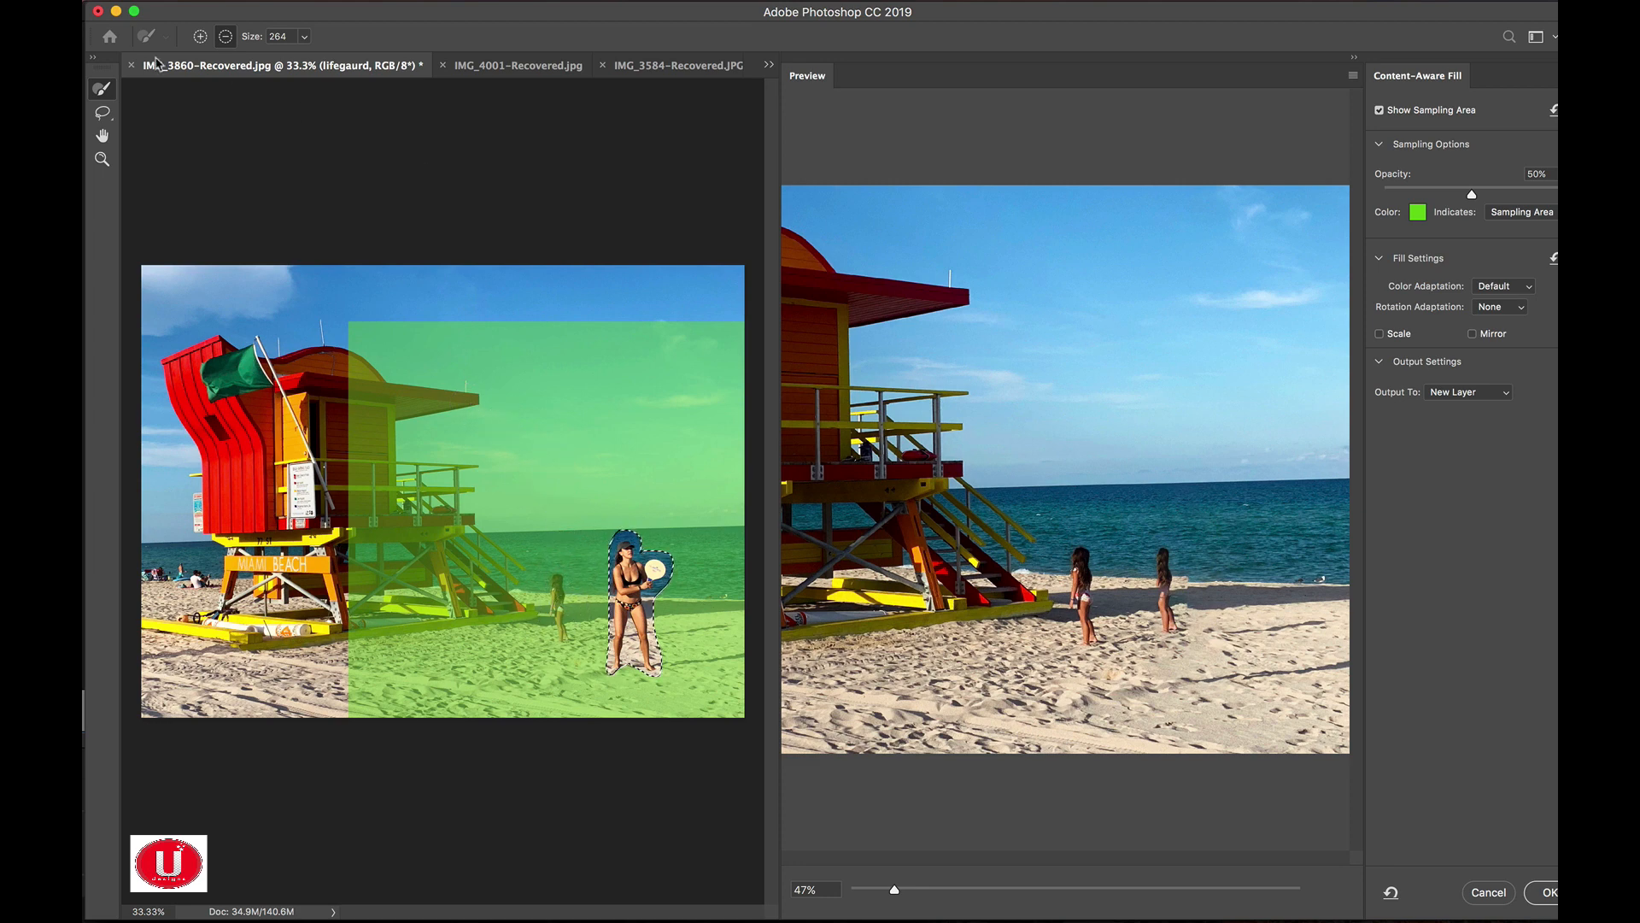
{"action": "left_click", "coordinate": [221, 38]}
{"action": "key", "text": "bracketleft"}
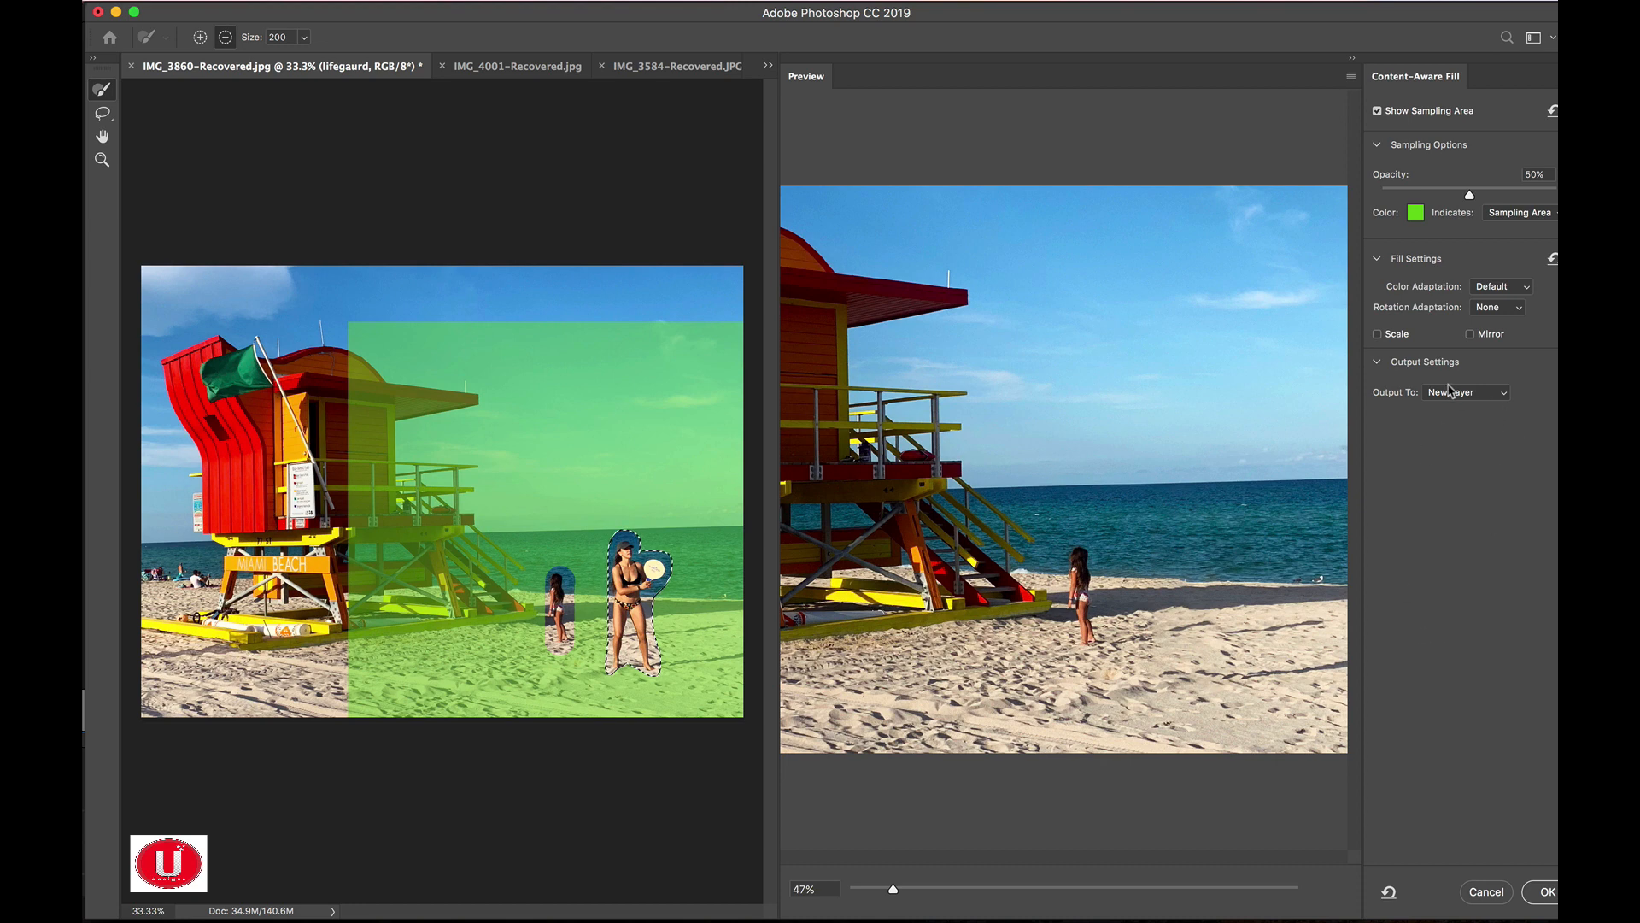
{"action": "left_click", "coordinate": [1550, 891]}
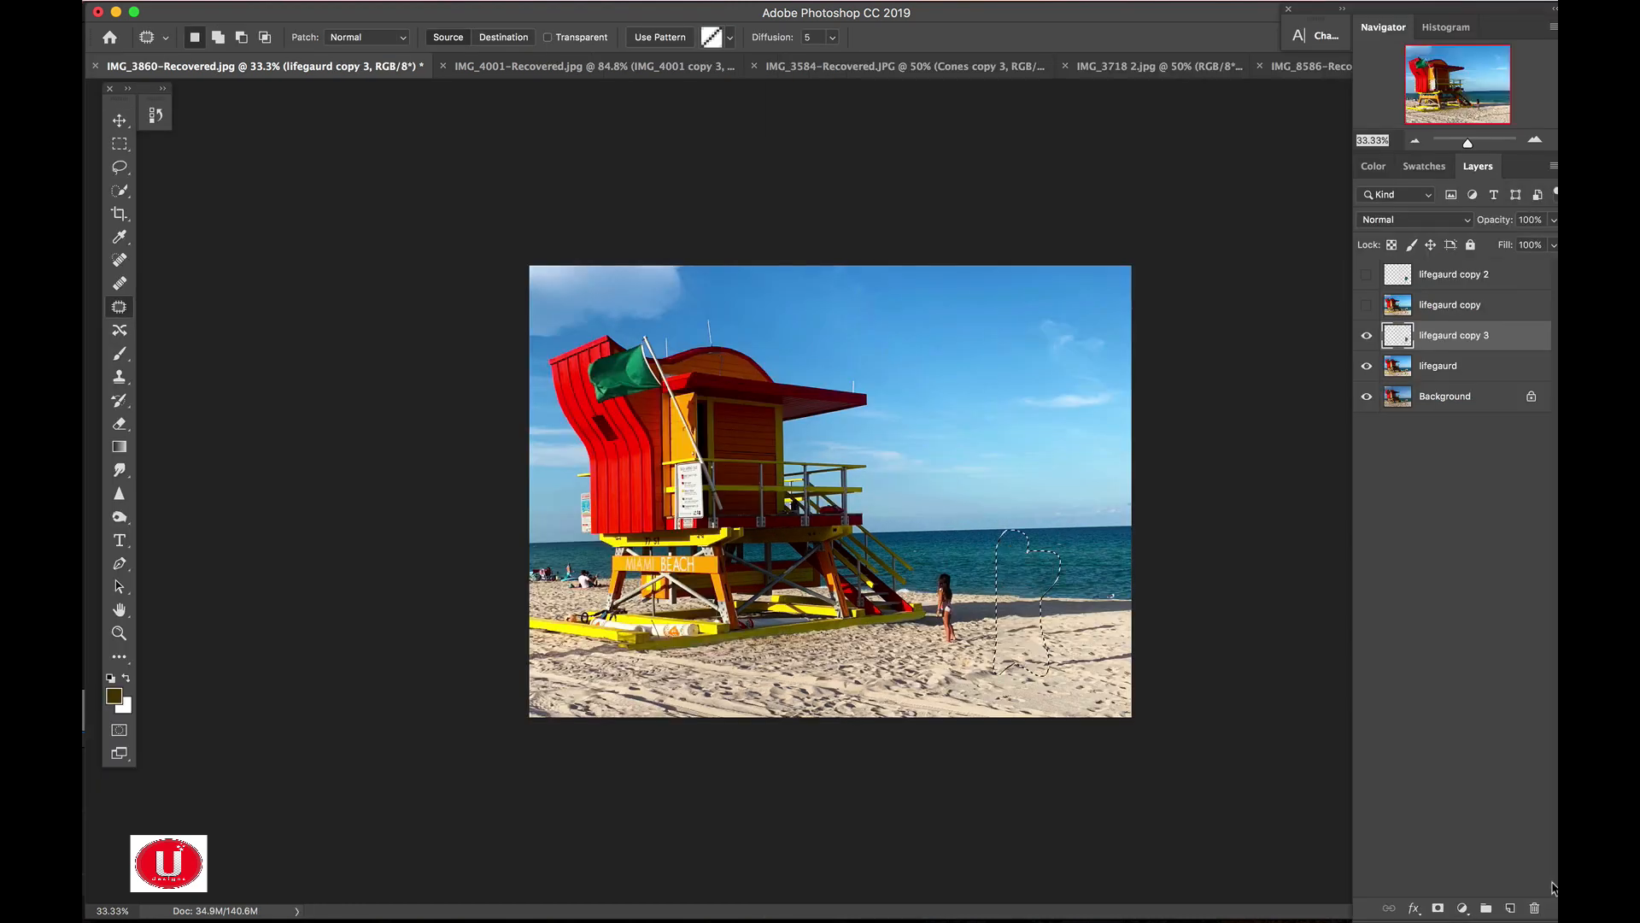
{"action": "key", "text": "super+d"}
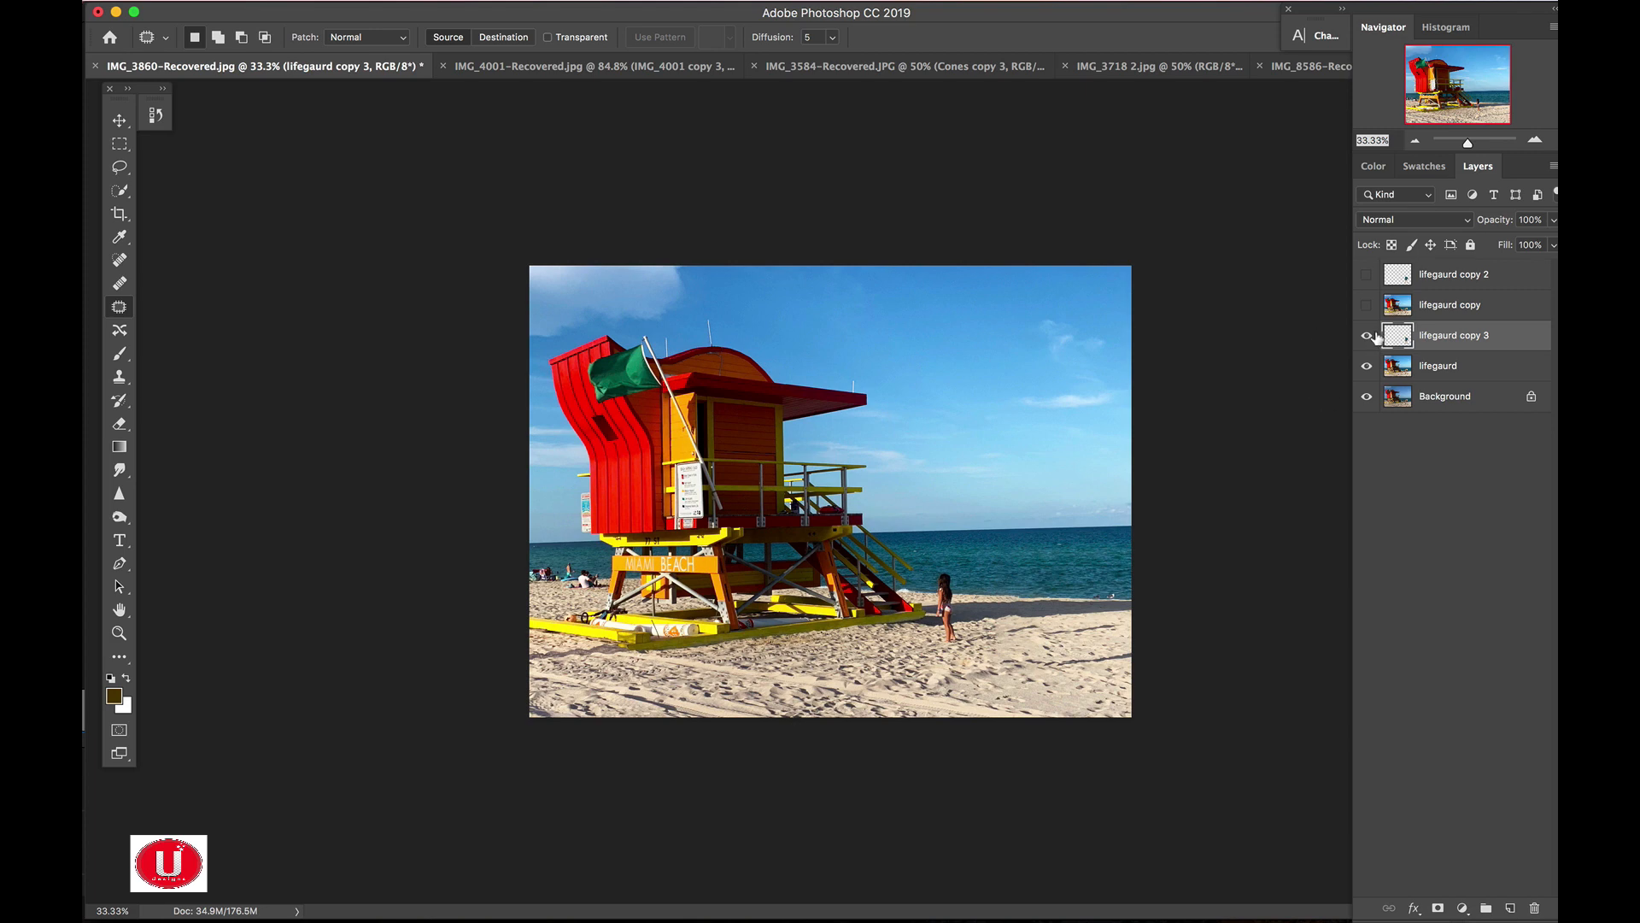
Compare the filled beach photo with the original by toggling the visibility of the lifegaurd copy 3 layer.
{"action": "key", "text": "super+0"}
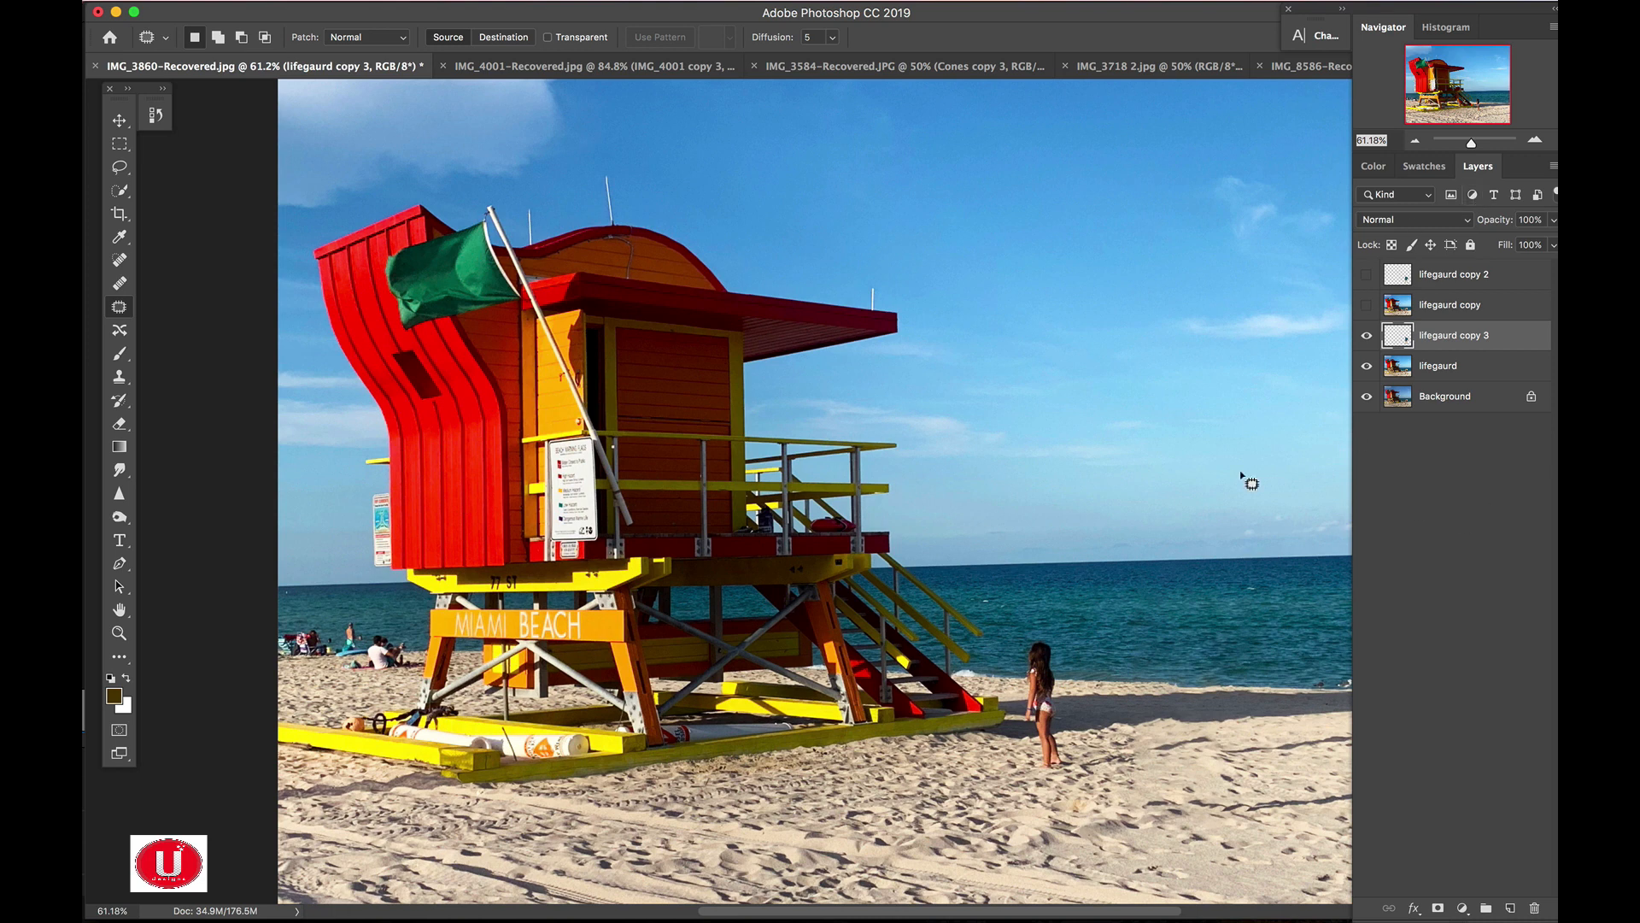
{"action": "left_click", "coordinate": [1367, 335]}
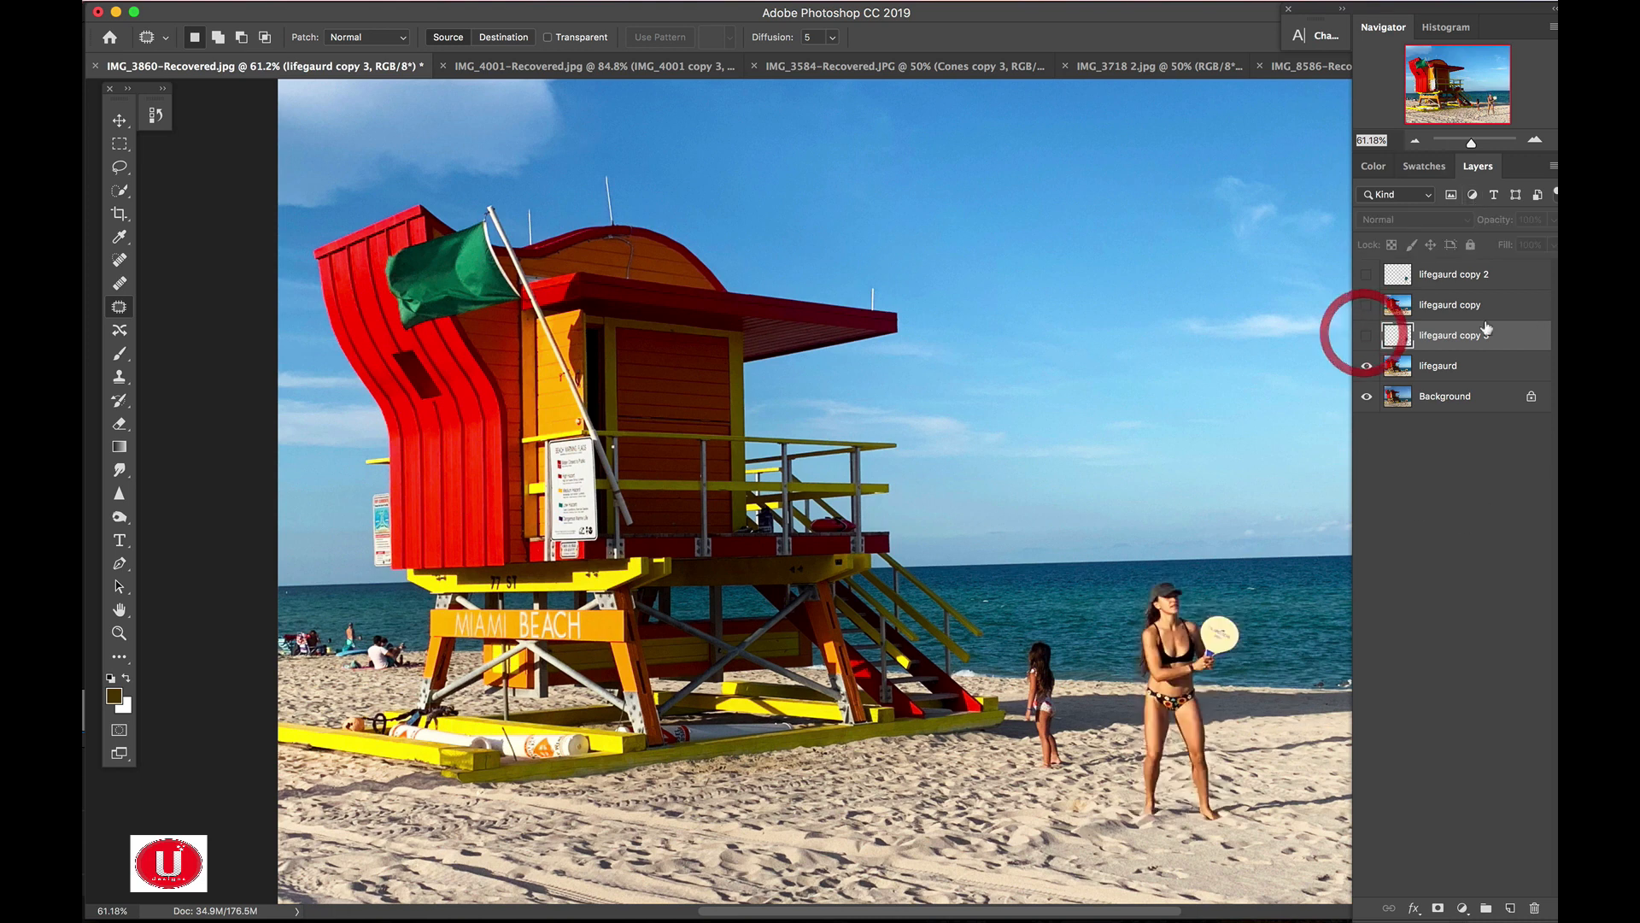
{"action": "left_click", "coordinate": [1366, 338]}
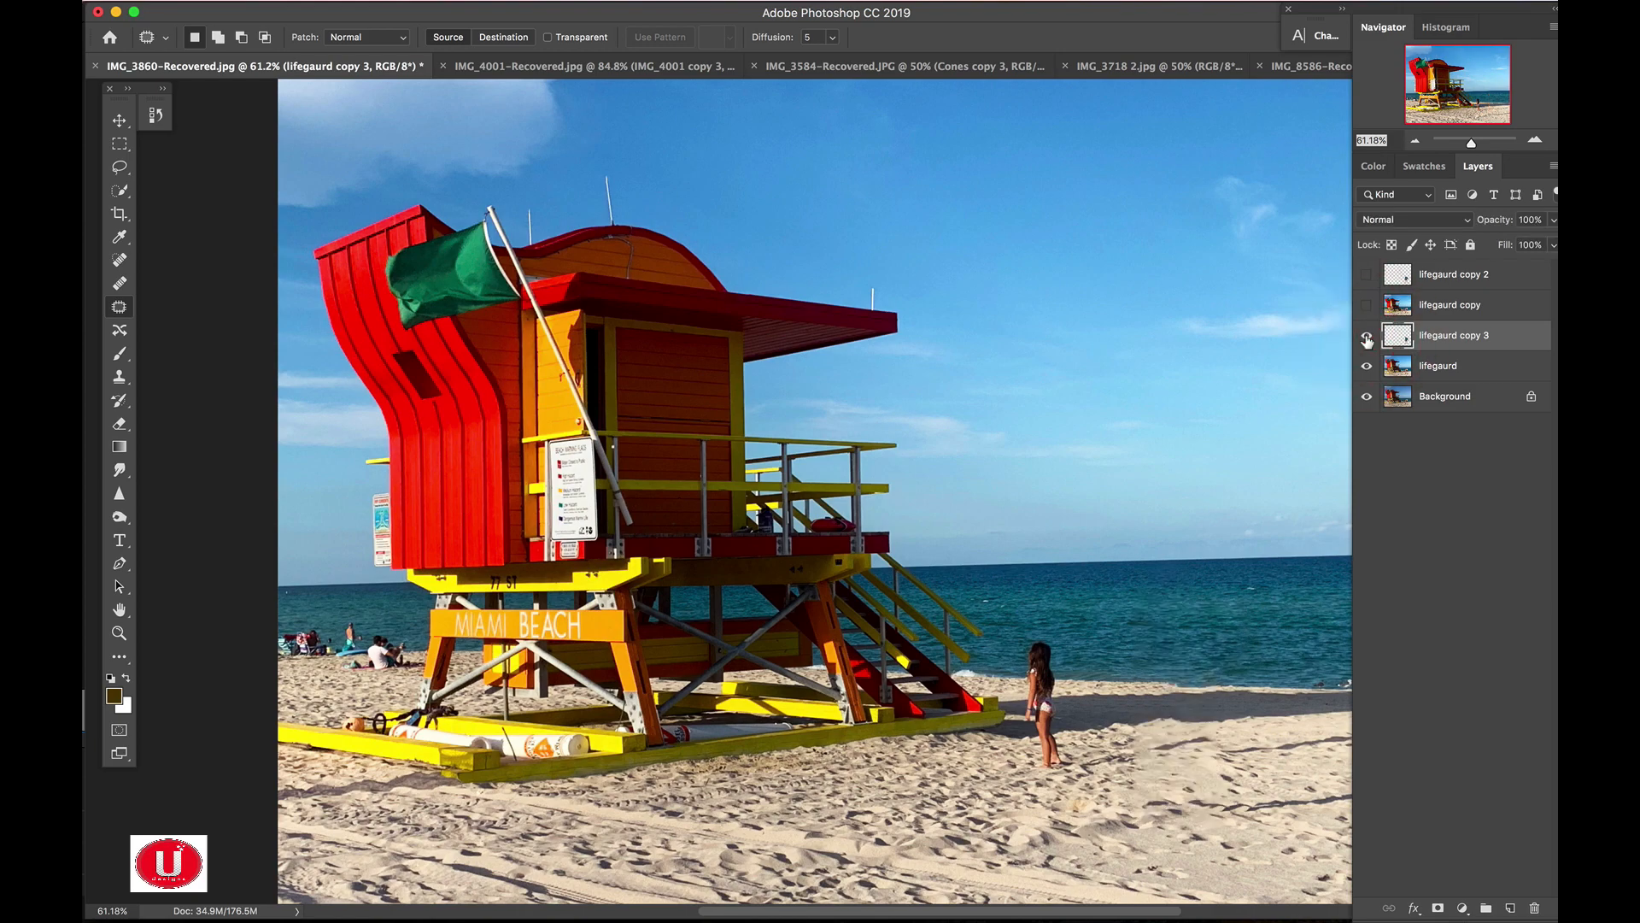